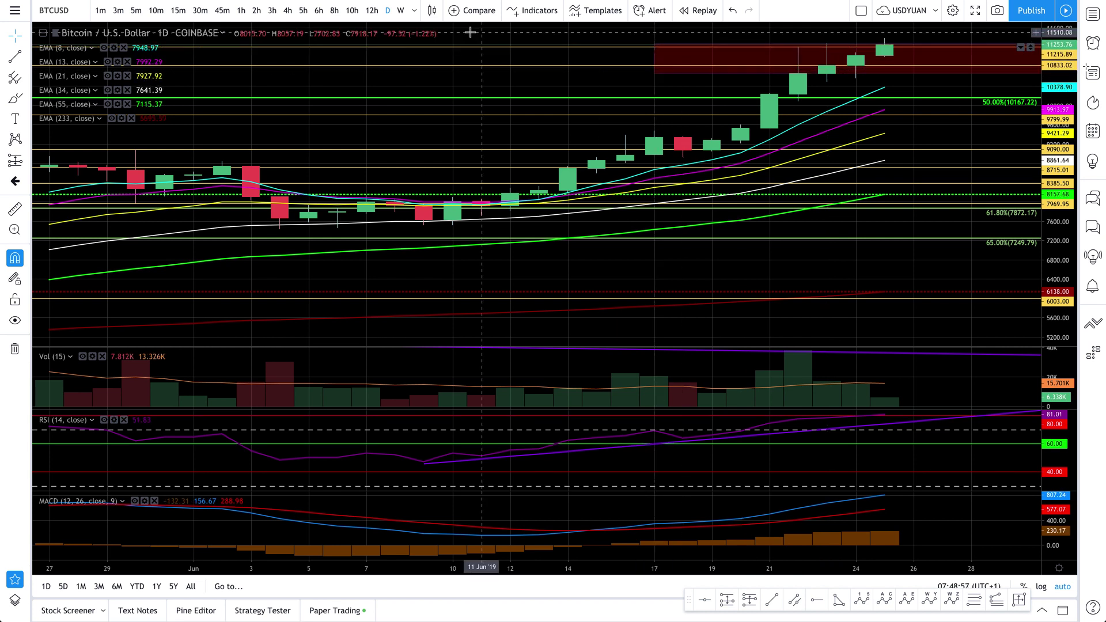
Switch the BTCUSD chart to weekly candles, then to 1-month candles from the interval list
{"action": "left_click", "coordinate": [400, 12]}
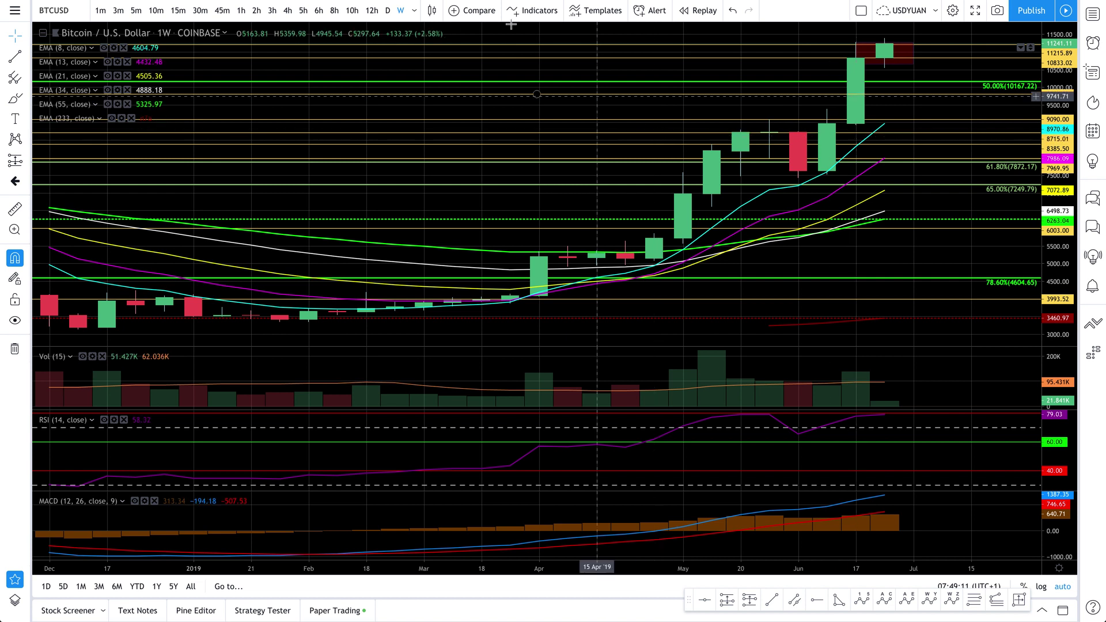
{"action": "left_click", "coordinate": [415, 11]}
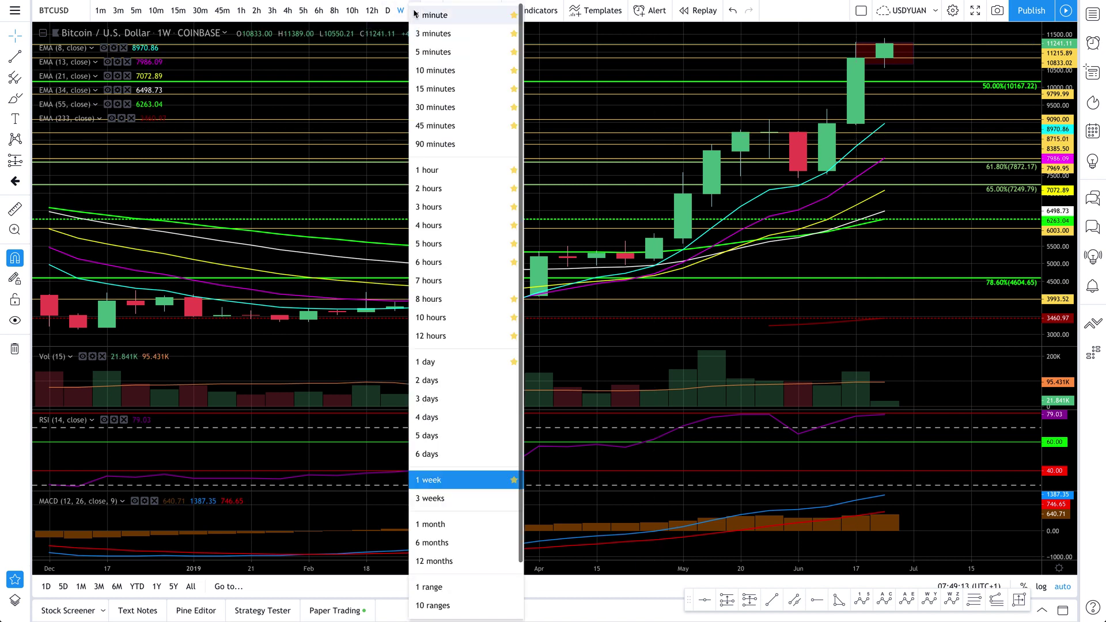
{"action": "left_click", "coordinate": [433, 525]}
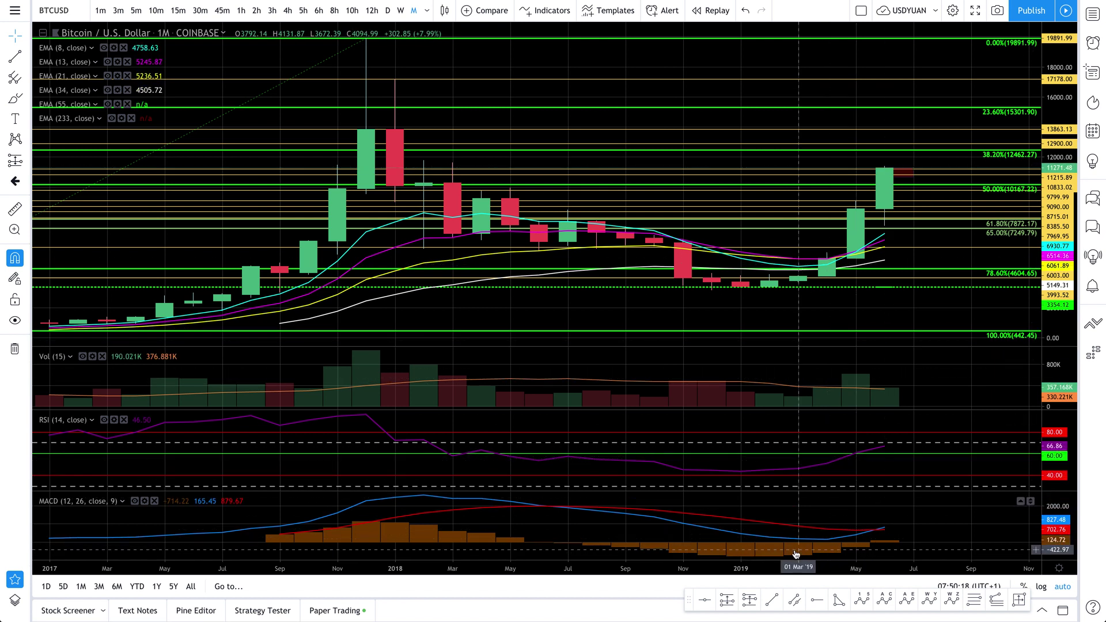
{"action": "double_click", "coordinate": [924, 517]}
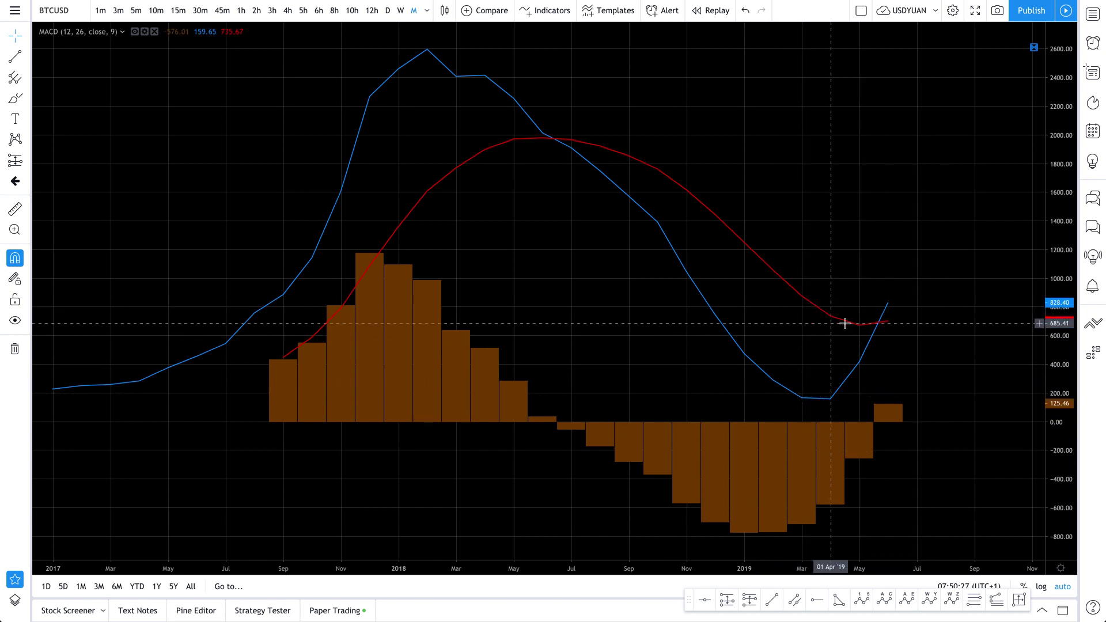
{"action": "double_click", "coordinate": [832, 225]}
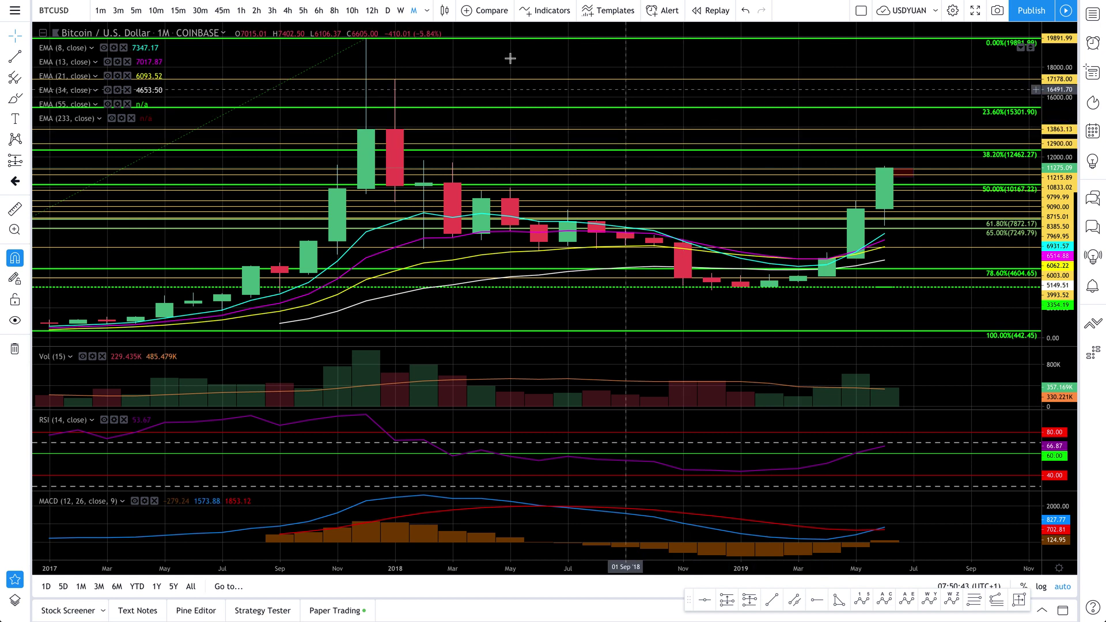
Flip between weekly and monthly, move the drawing toolbar lower, and settle back on 1W candles
{"action": "left_click", "coordinate": [402, 11]}
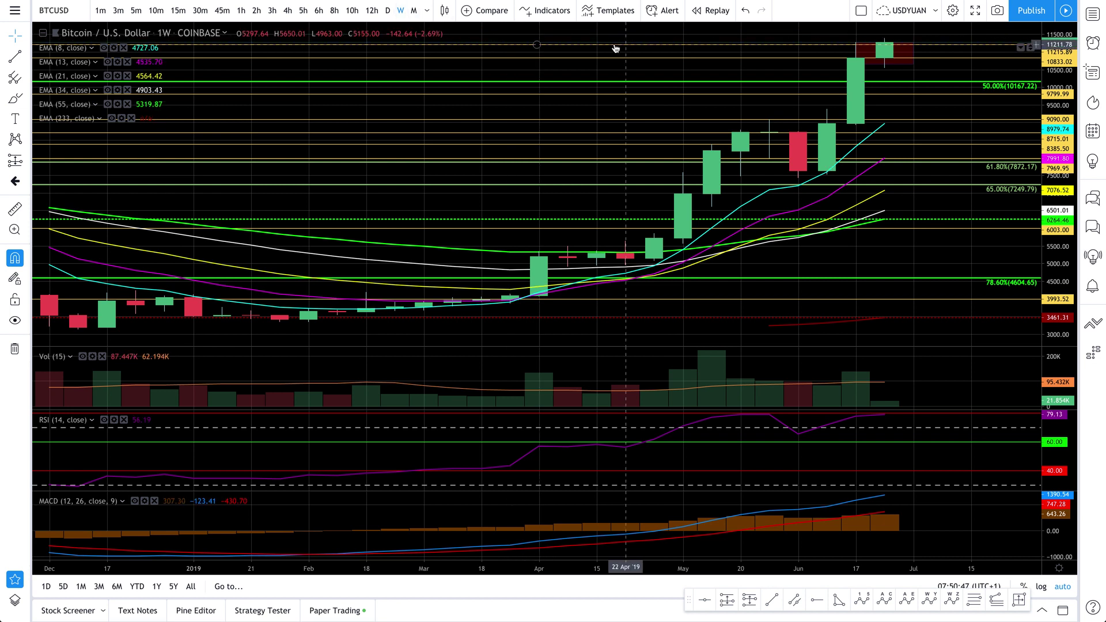
{"action": "left_click", "coordinate": [413, 11]}
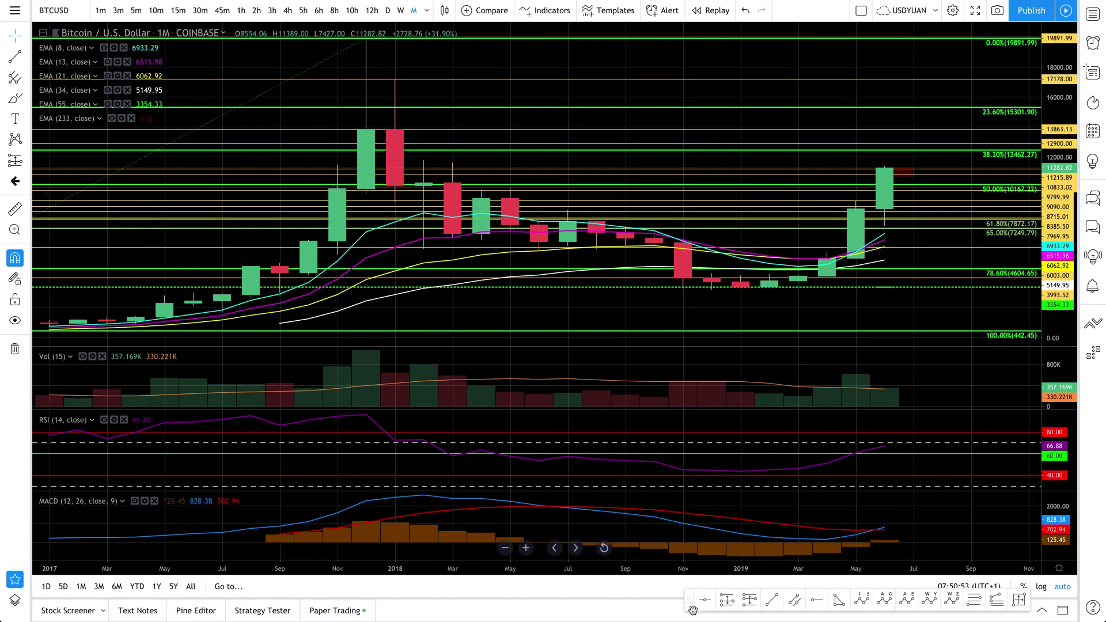
{"action": "left_click_drag", "start_coordinate": [691, 602], "coordinate": [693, 614]}
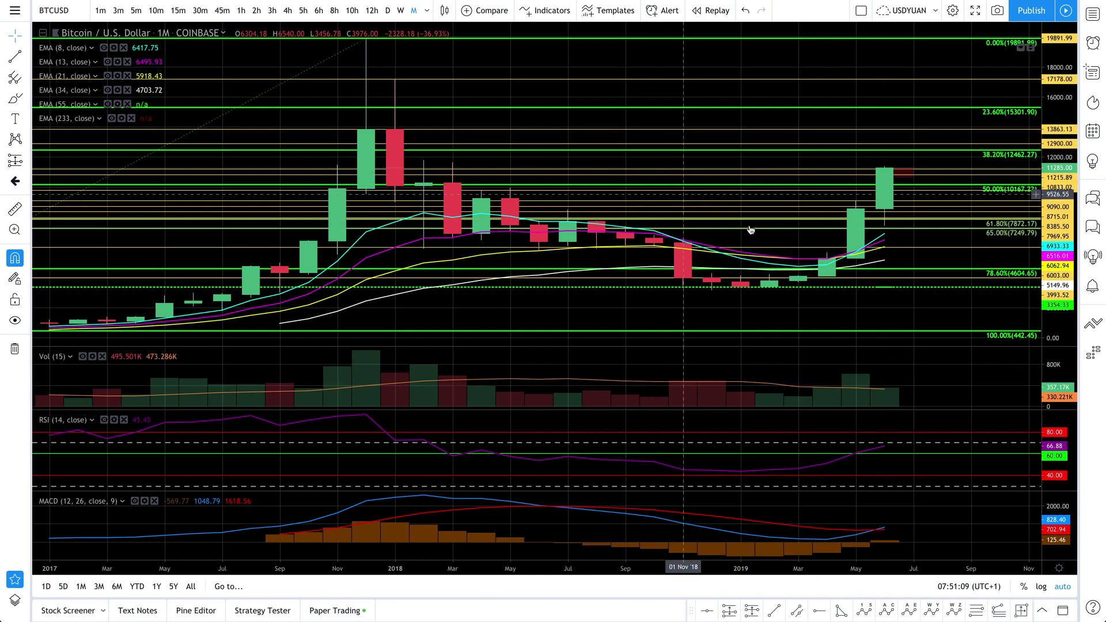
{"action": "left_click", "coordinate": [401, 13]}
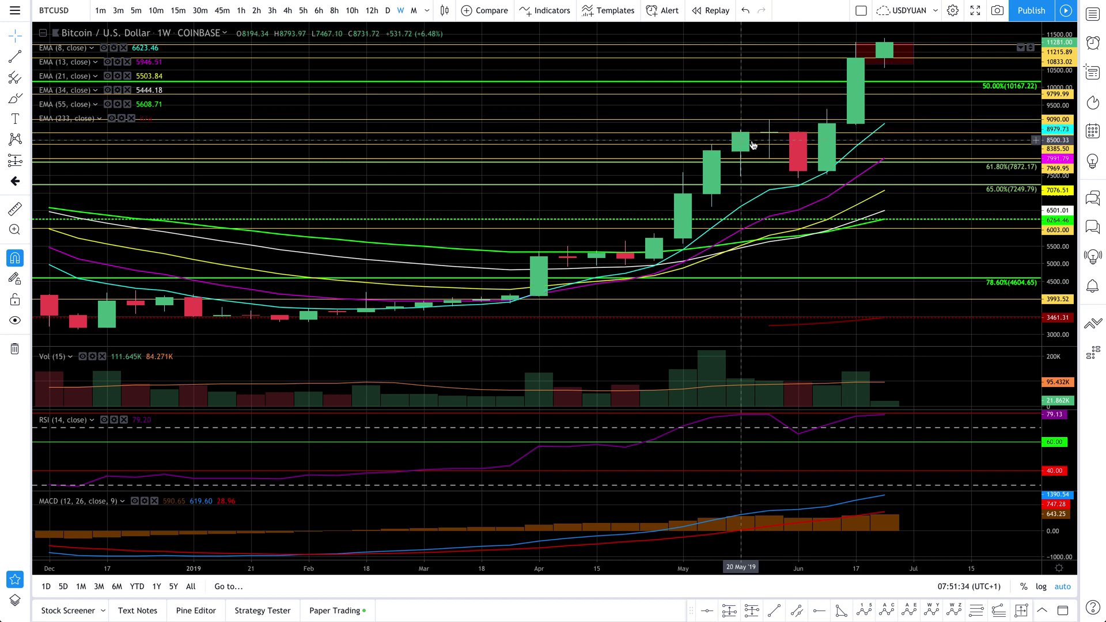
Select an existing drawing on the weekly BTCUSD chart to show its editing toolbar
{"action": "left_click", "coordinate": [758, 416]}
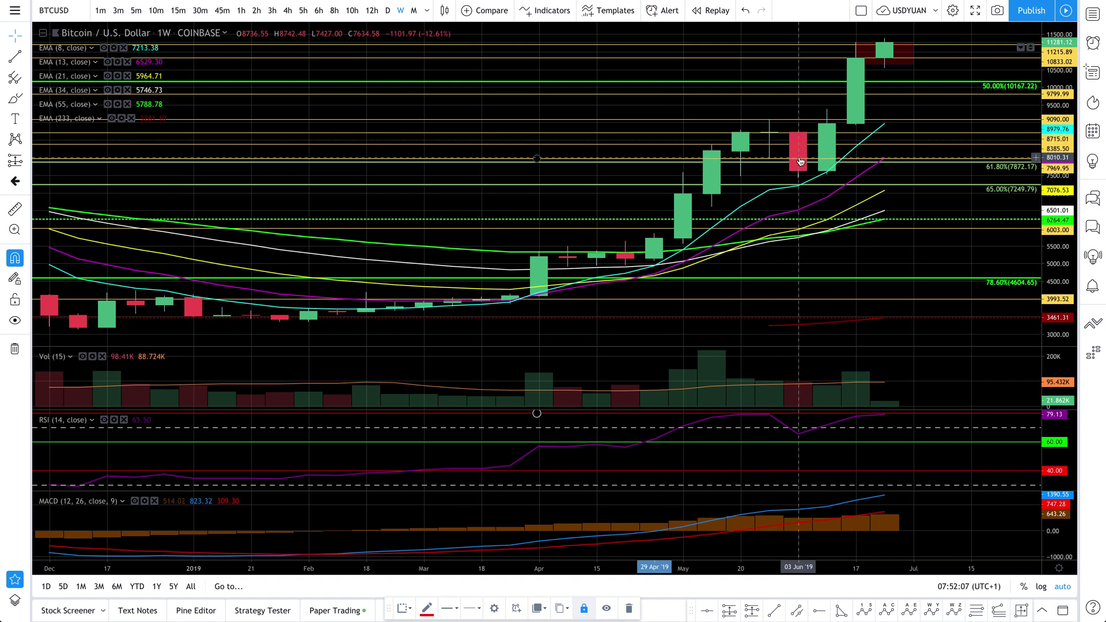
{"action": "scroll", "coordinate": [701, 109], "scroll_direction": "down", "scroll_amount": 5}
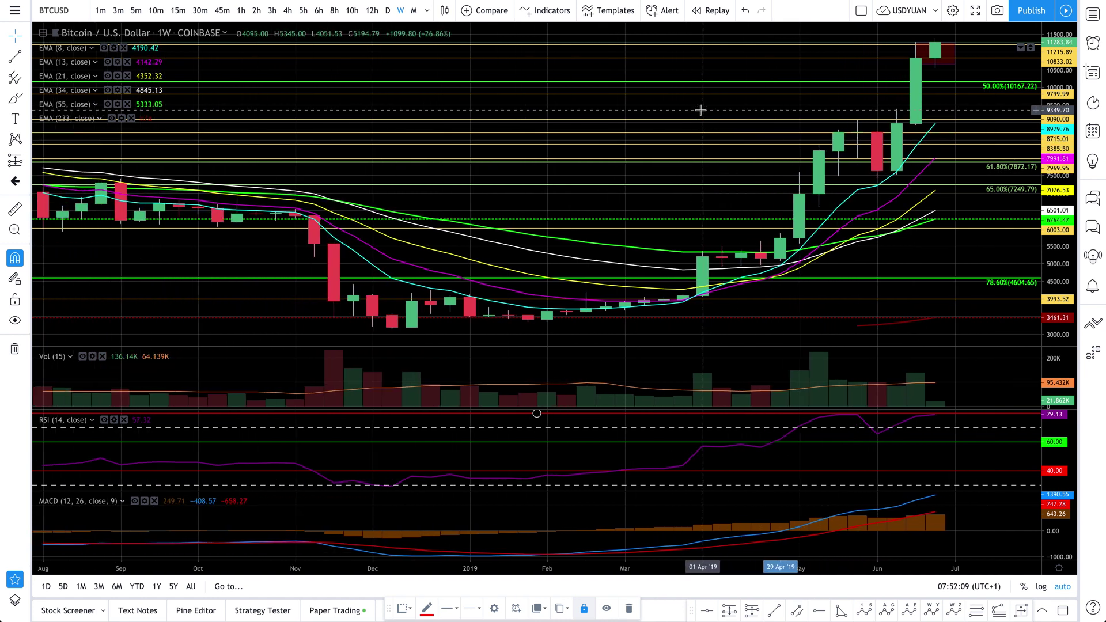
{"action": "scroll", "coordinate": [701, 110], "scroll_direction": "down", "scroll_amount": 3}
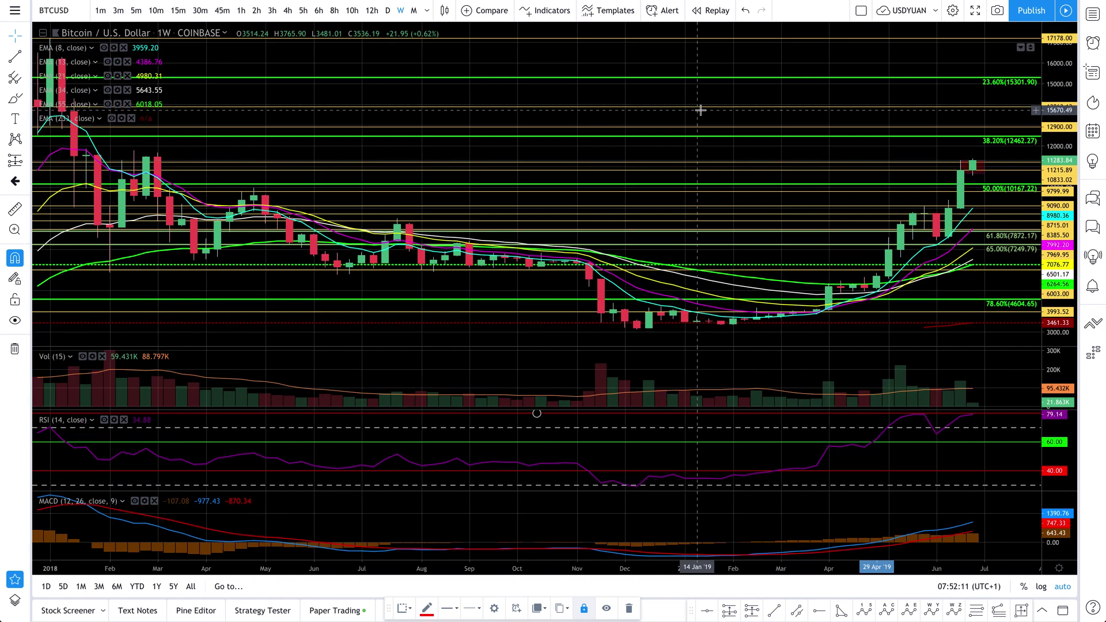
{"action": "scroll", "coordinate": [701, 109], "scroll_direction": "up", "scroll_amount": 4}
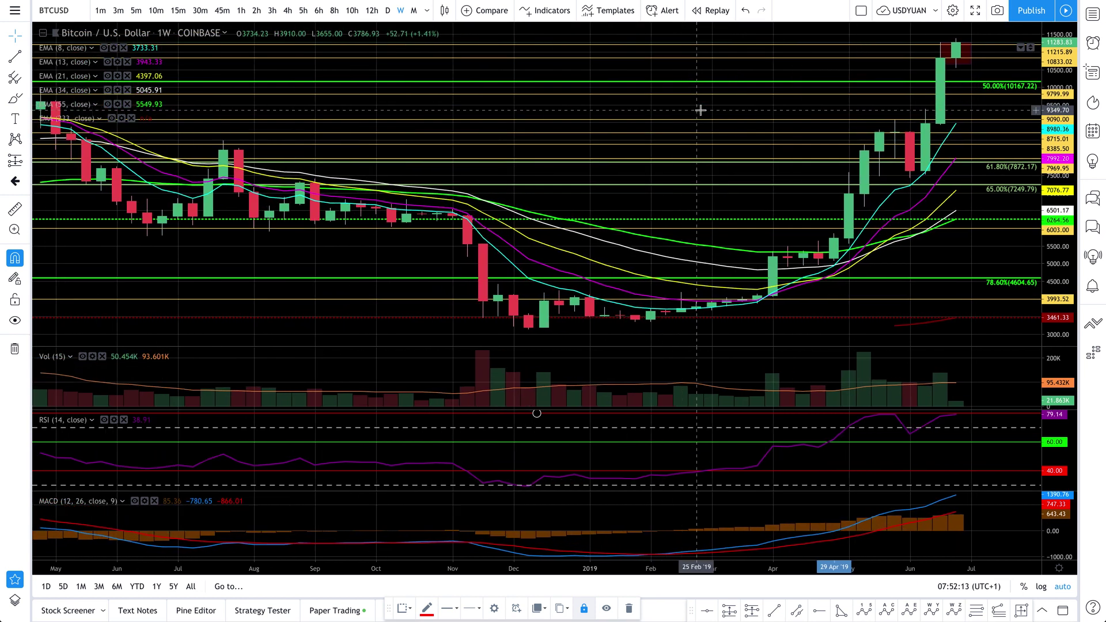
{"action": "scroll", "coordinate": [701, 110], "scroll_direction": "up", "scroll_amount": 2}
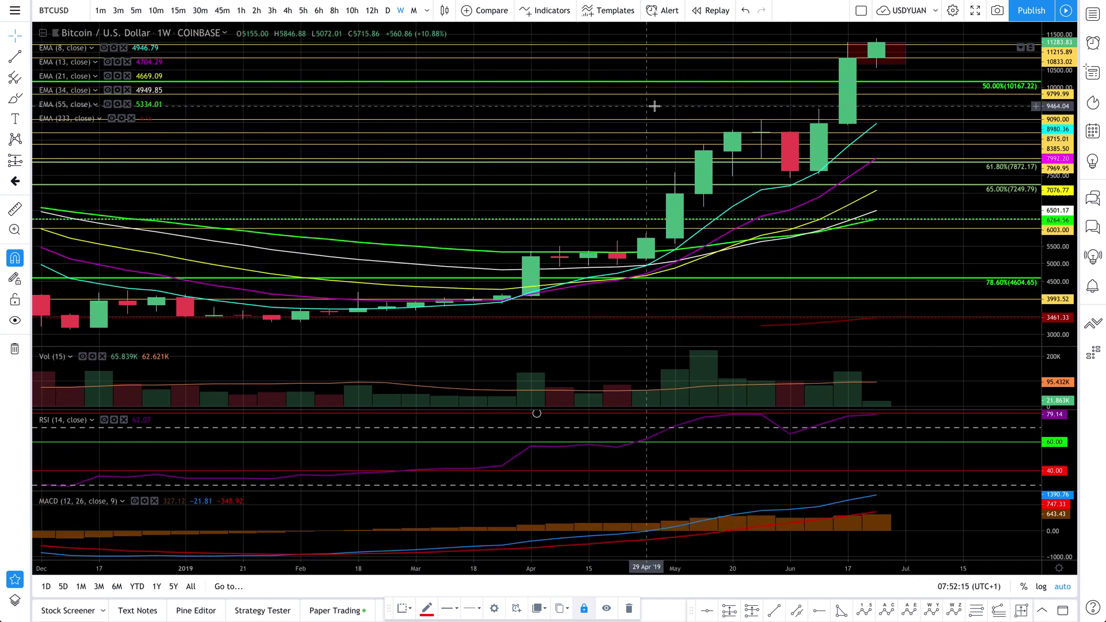
{"action": "left_click_drag", "start_coordinate": [655, 107], "coordinate": [718, 106]}
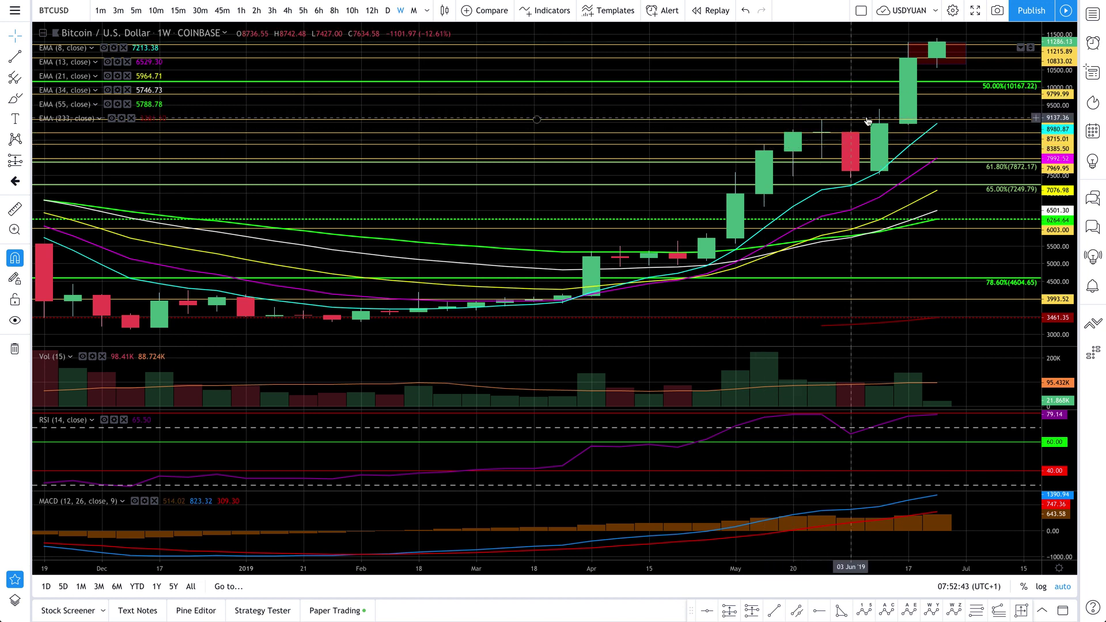
Zoom and nudge the weekly chart forward to review the EMAs, Fibonacci levels and red box
{"action": "scroll", "coordinate": [876, 112], "scroll_direction": "left", "scroll_amount": 1}
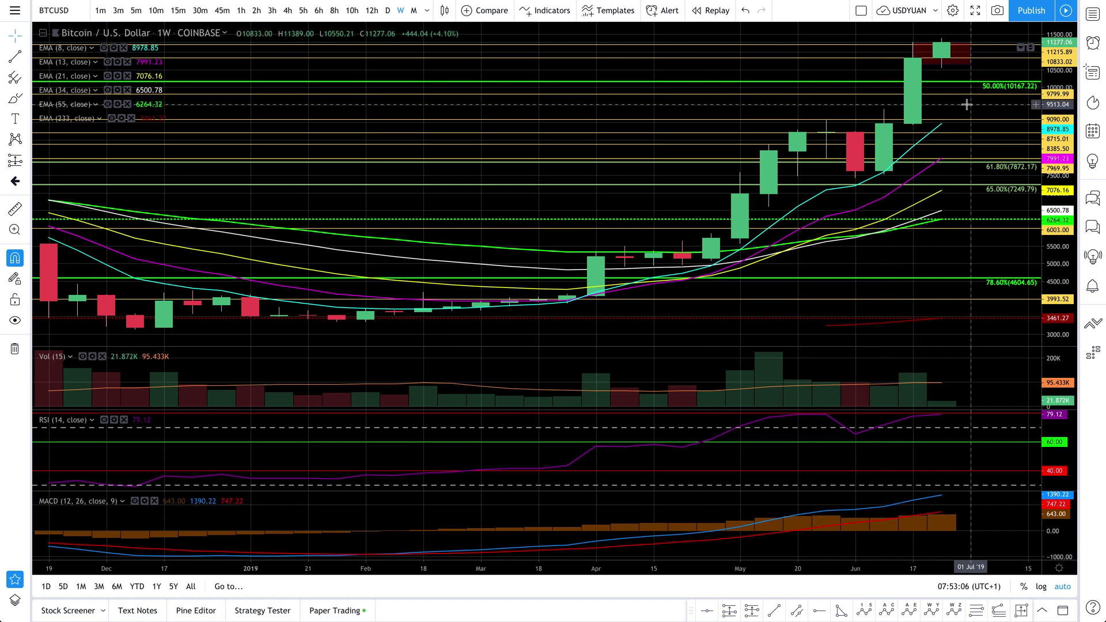
{"action": "left_click_drag", "start_coordinate": [962, 102], "coordinate": [946, 104]}
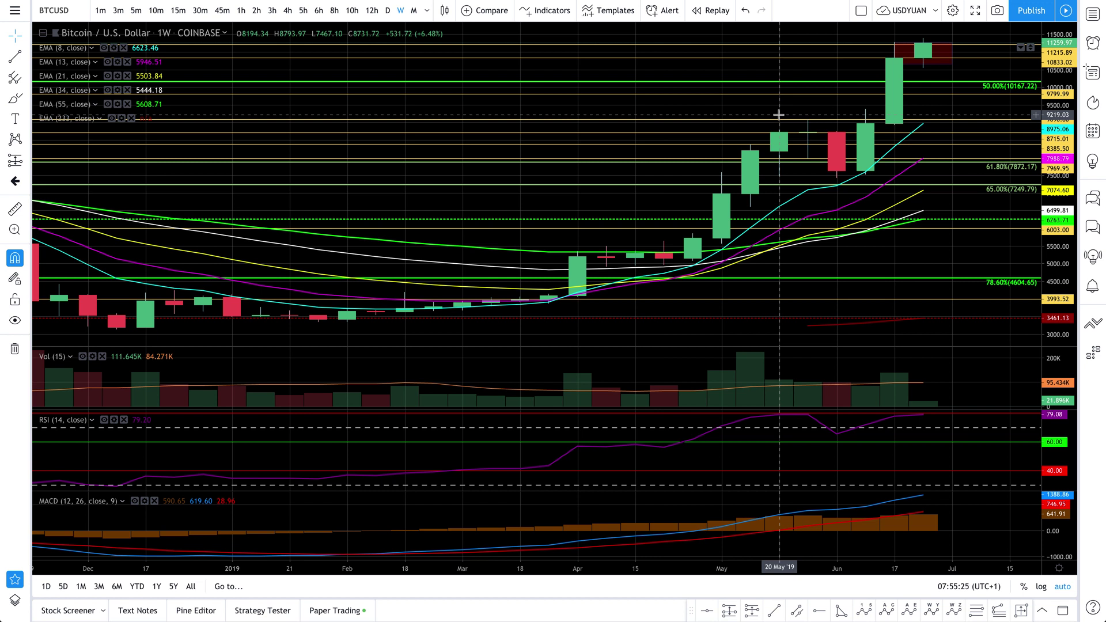
{"action": "scroll", "coordinate": [800, 95], "scroll_direction": "down", "scroll_amount": 2}
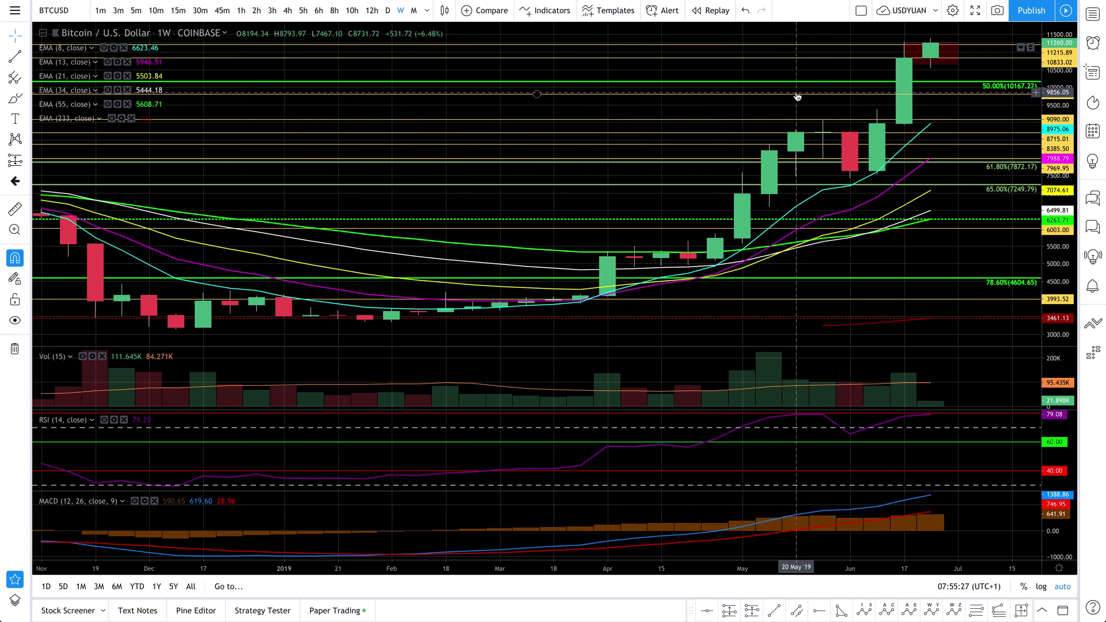
{"action": "scroll", "coordinate": [797, 96], "scroll_direction": "up", "scroll_amount": 2}
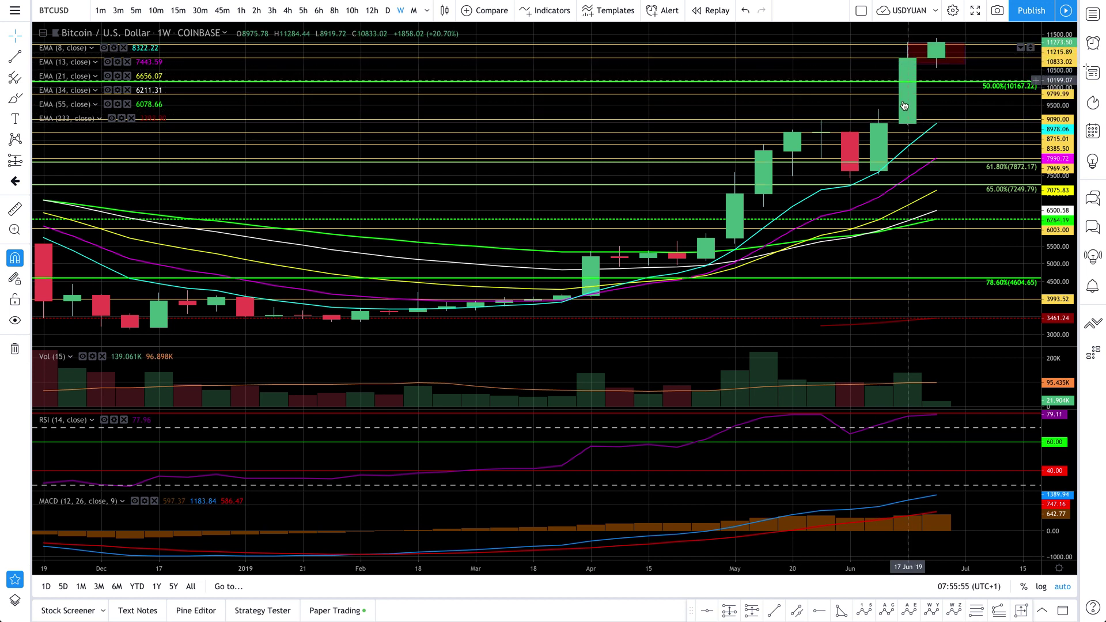
Select the red resistance box near 24 Jun, zoom the weekly axis, and open space right of the latest candle
{"action": "left_click_drag", "start_coordinate": [922, 67], "coordinate": [925, 66]}
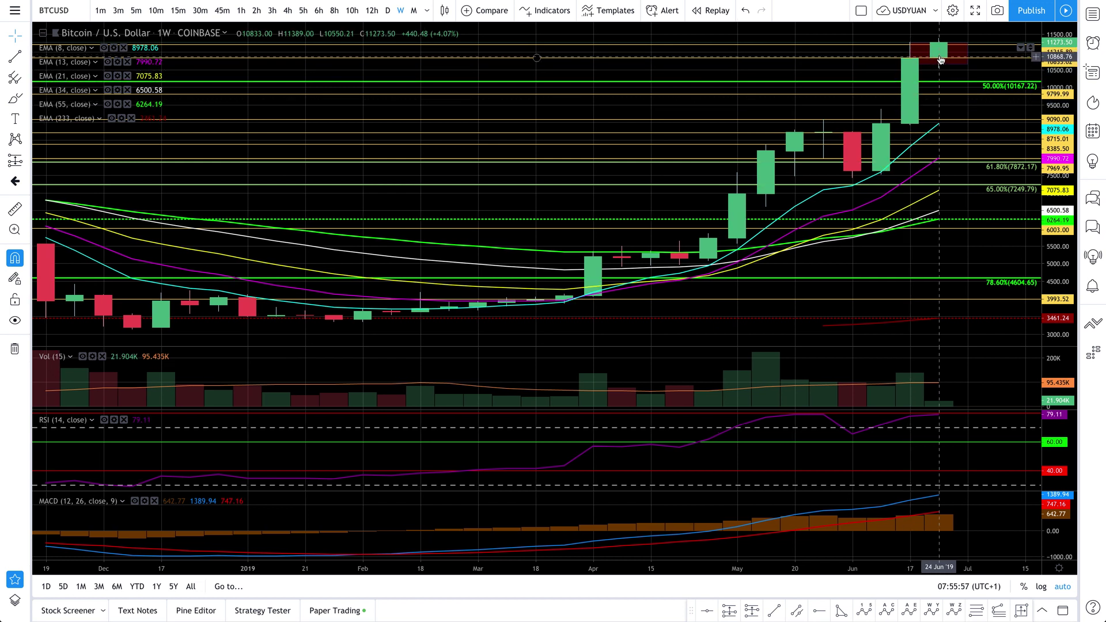
{"action": "left_click", "coordinate": [942, 68]}
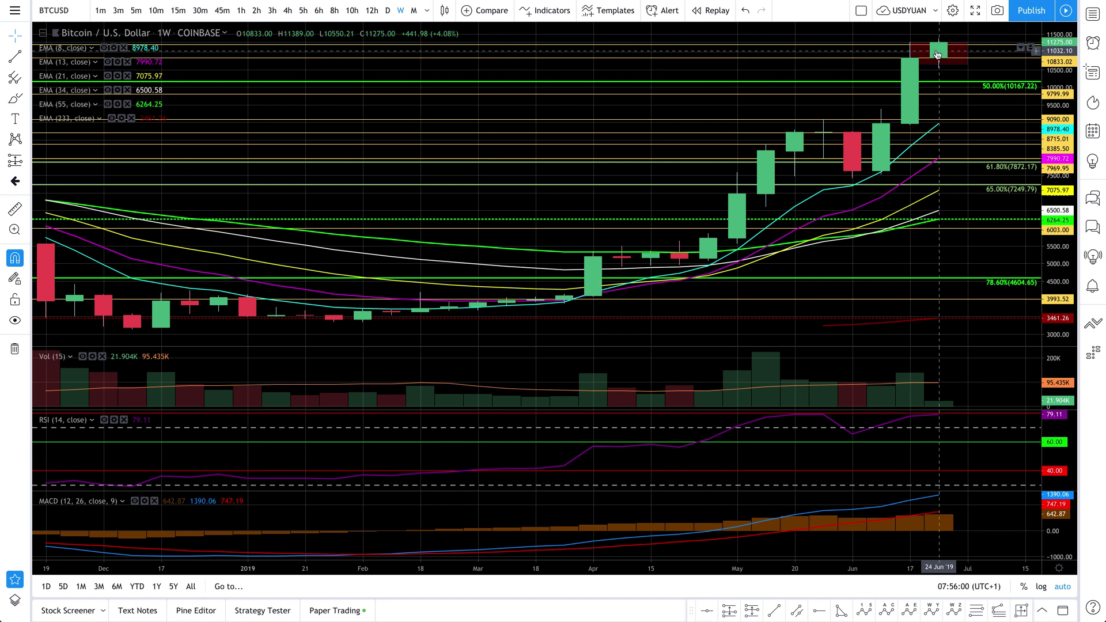
{"action": "scroll", "coordinate": [953, 102], "scroll_direction": "down", "scroll_amount": 3}
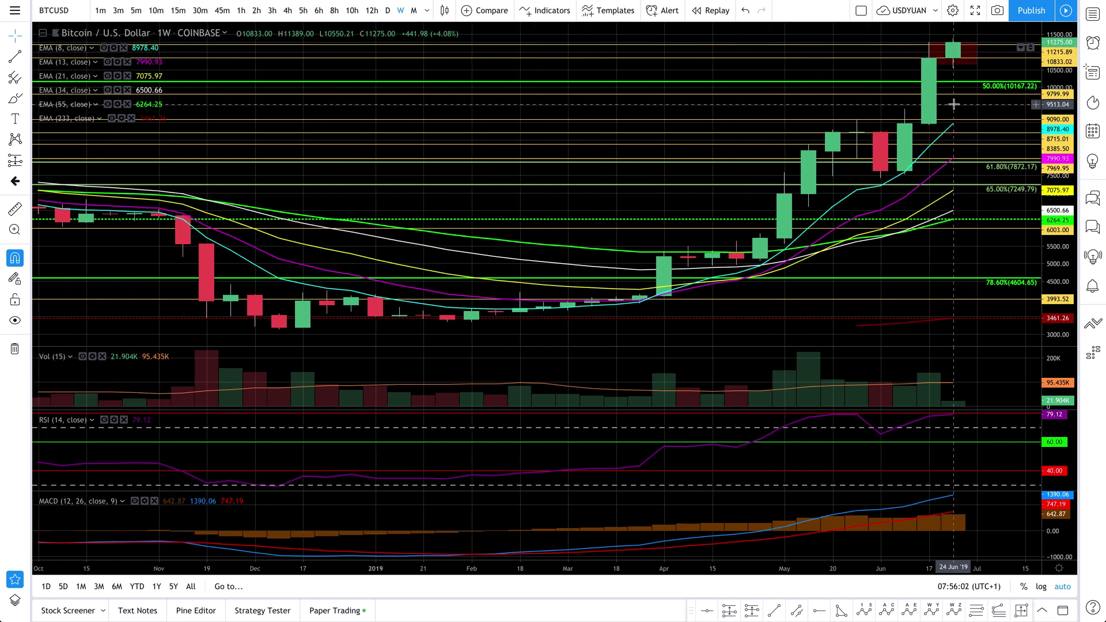
{"action": "scroll", "coordinate": [953, 104], "scroll_direction": "down", "scroll_amount": 1}
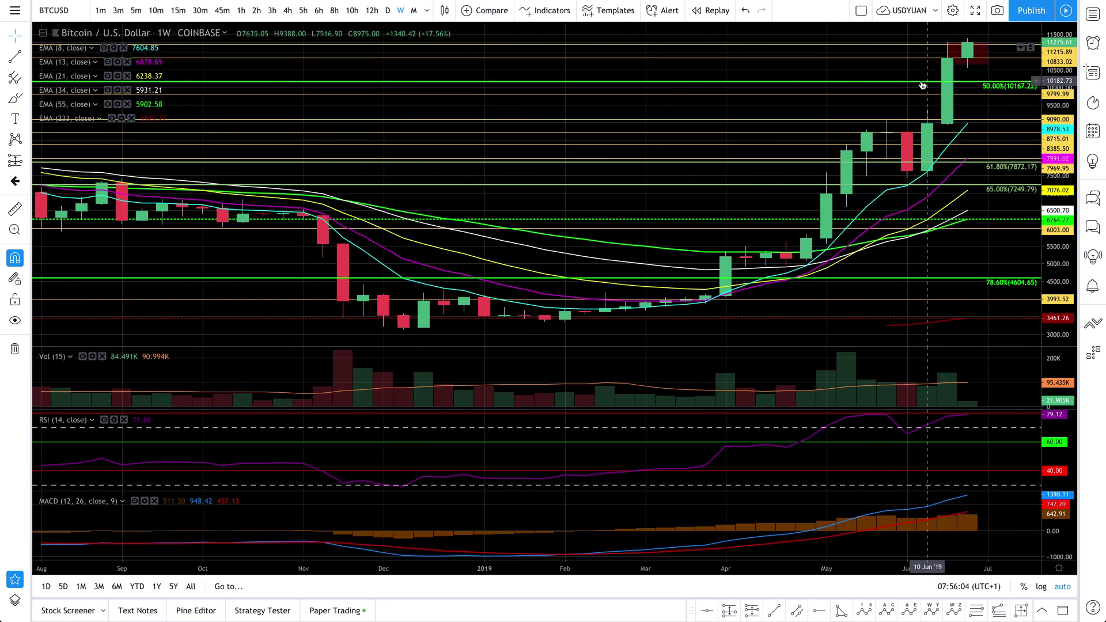
{"action": "scroll", "coordinate": [922, 85], "scroll_direction": "down", "scroll_amount": 1}
{"action": "scroll", "coordinate": [922, 84], "scroll_direction": "down", "scroll_amount": 2}
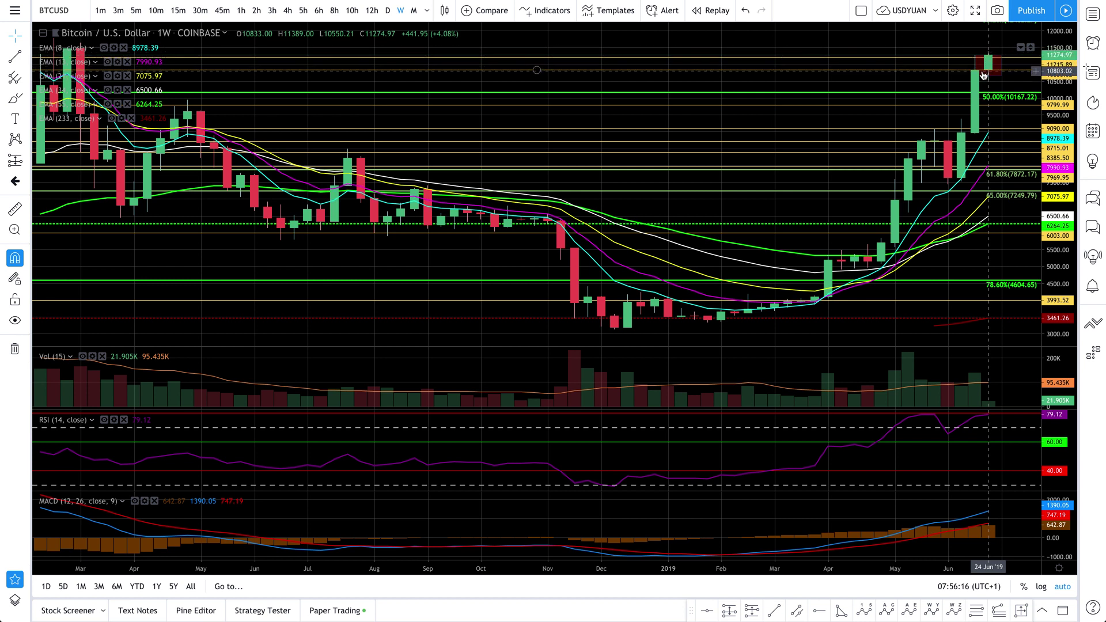
{"action": "scroll", "coordinate": [920, 95], "scroll_direction": "up", "scroll_amount": 3}
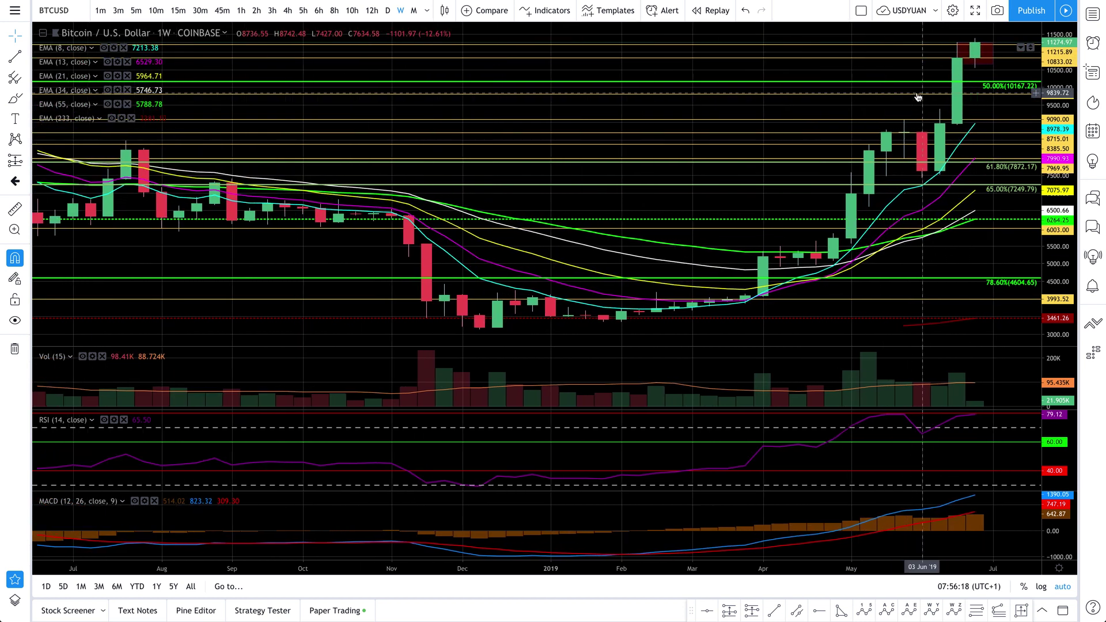
{"action": "scroll", "coordinate": [919, 97], "scroll_direction": "up", "scroll_amount": 1}
{"action": "scroll", "coordinate": [919, 97], "scroll_direction": "up", "scroll_amount": 3}
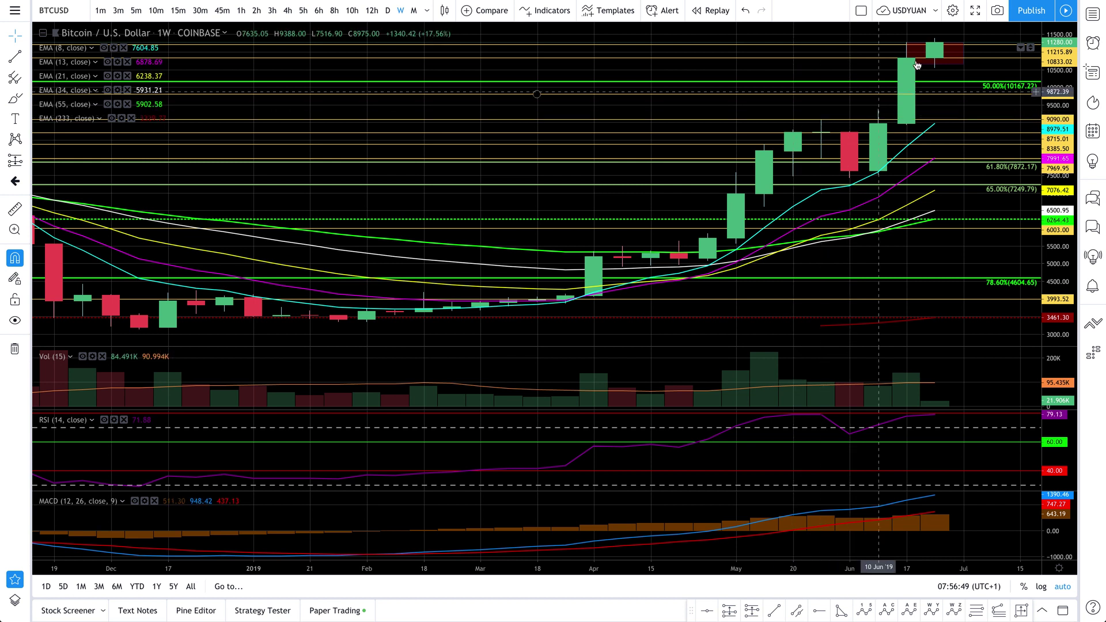
{"action": "scroll", "coordinate": [921, 94], "scroll_direction": "down", "scroll_amount": 1}
{"action": "scroll", "coordinate": [921, 94], "scroll_direction": "down", "scroll_amount": 3}
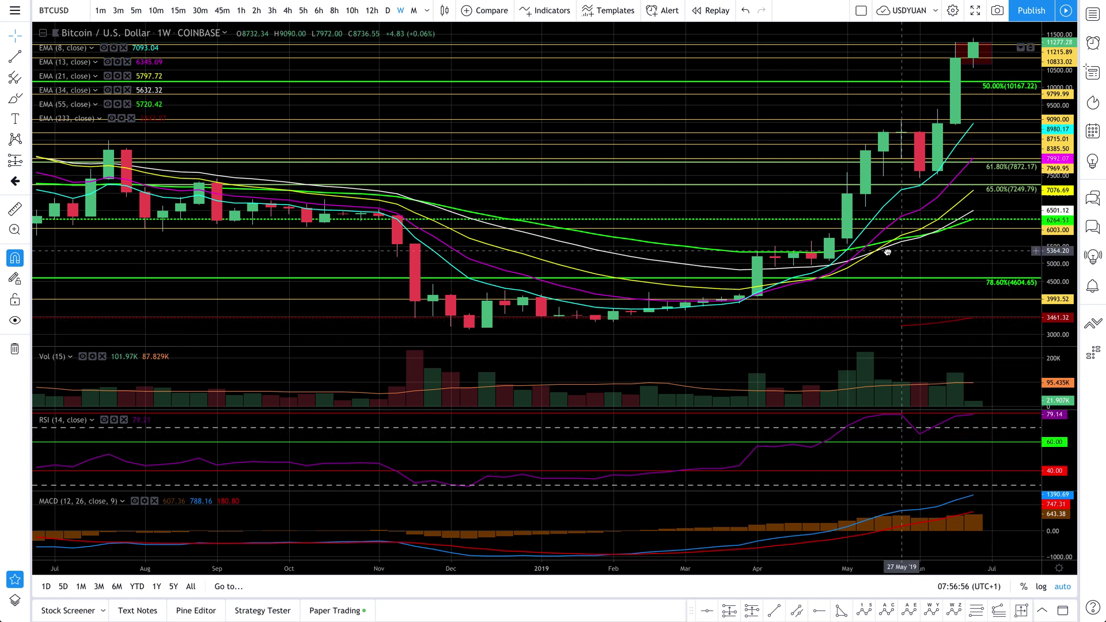
{"action": "left_click_drag", "start_coordinate": [903, 252], "coordinate": [809, 252]}
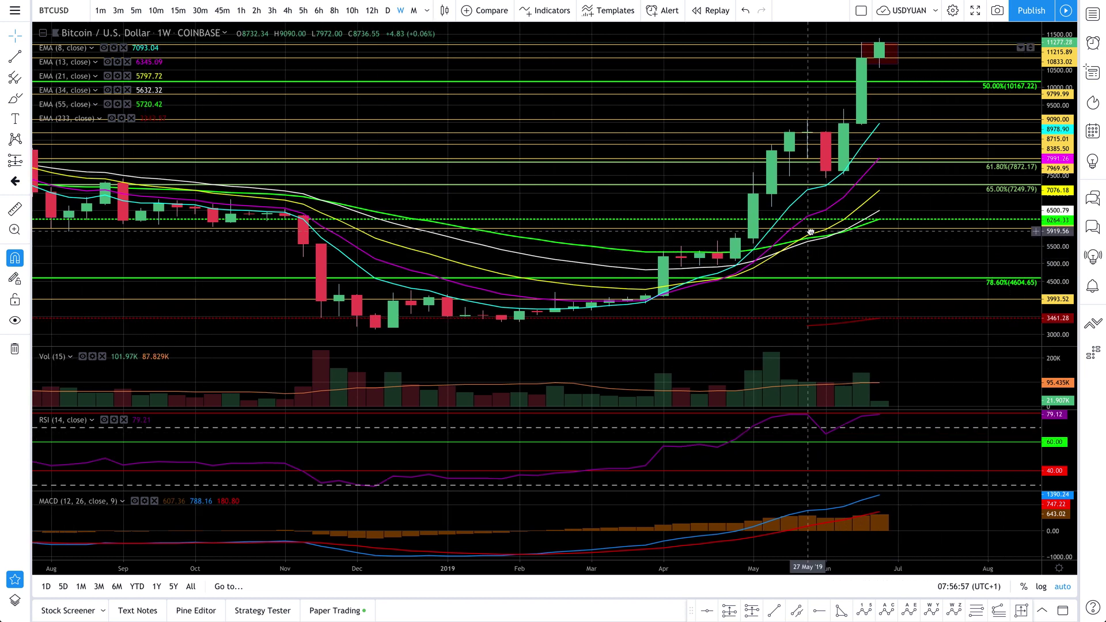
{"action": "double_click", "coordinate": [917, 525]}
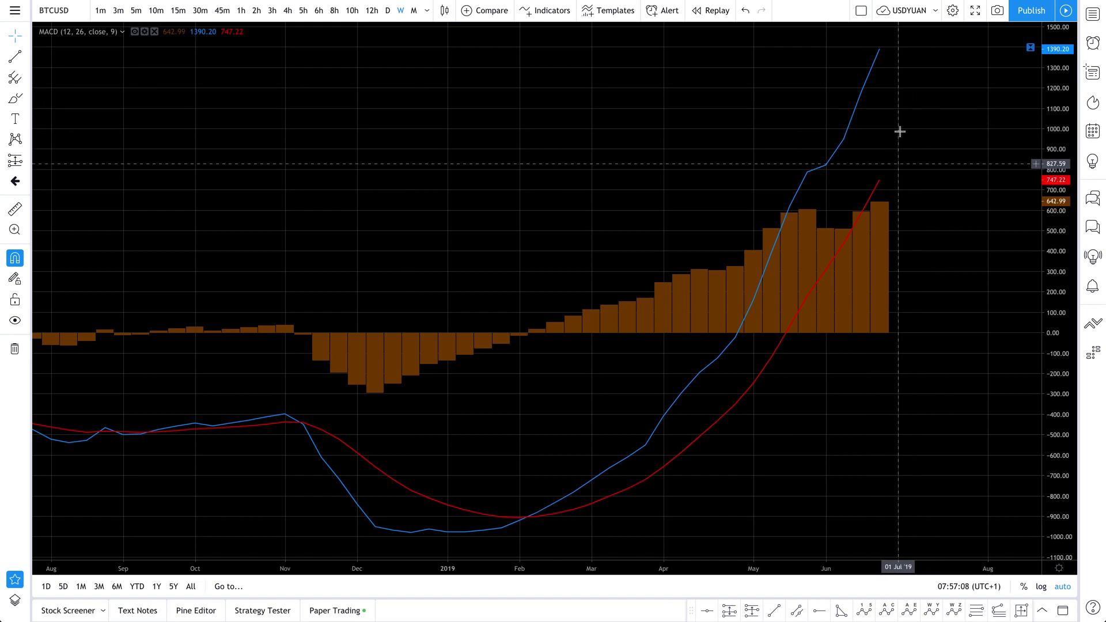
{"action": "double_click", "coordinate": [938, 247]}
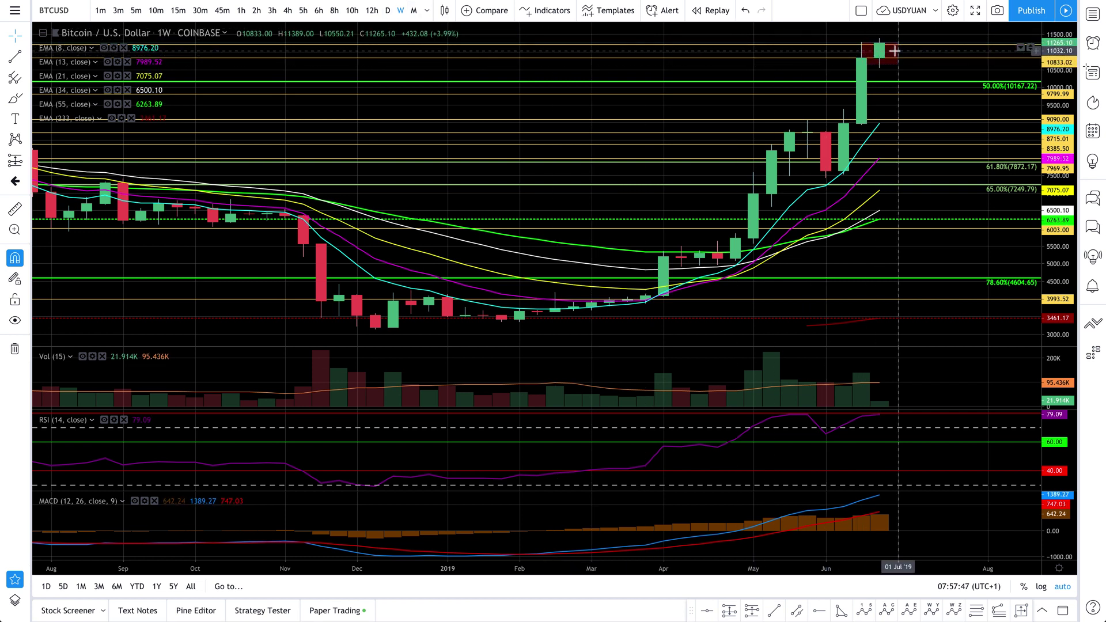
{"action": "left_click", "coordinate": [877, 48]}
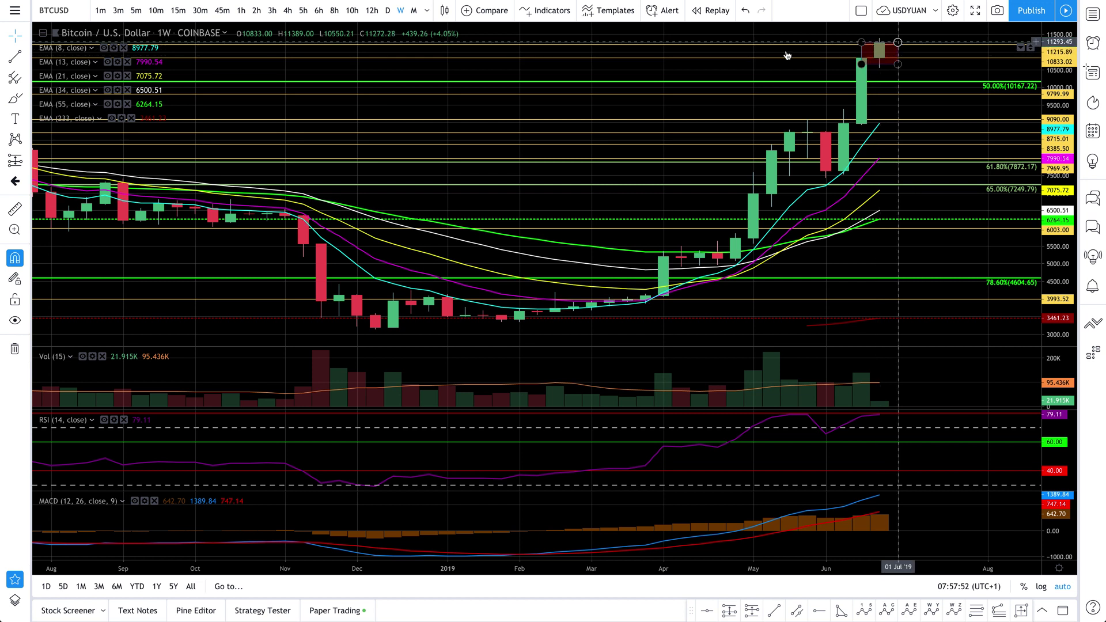
Switch to 1D daily candles, select the dark-red resistance zone, and zoom across the daily candles
{"action": "left_click", "coordinate": [387, 11]}
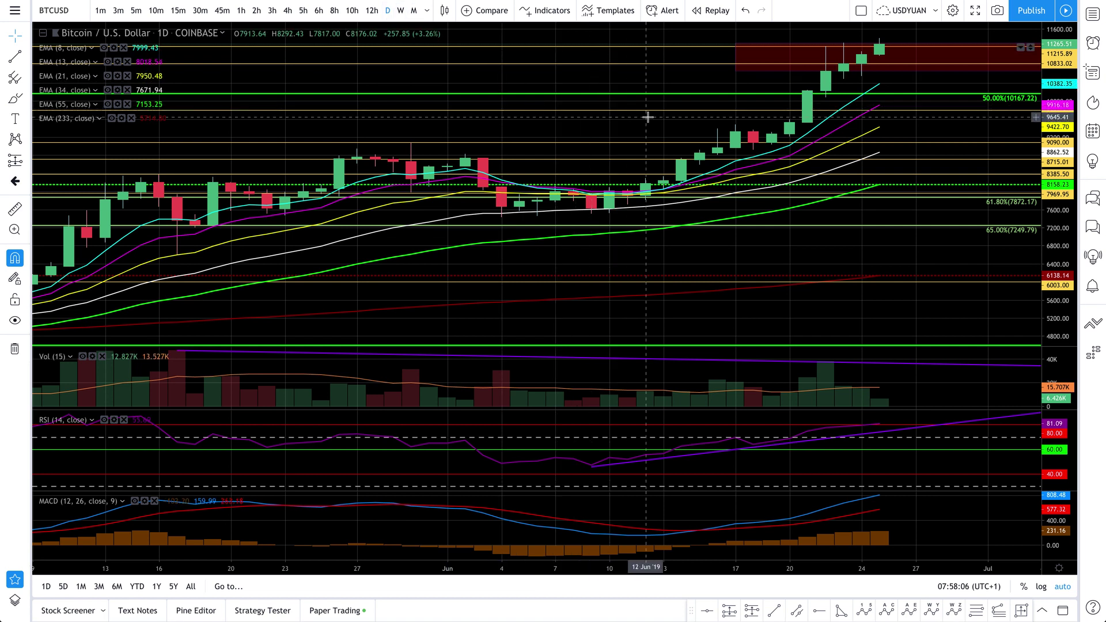
{"action": "scroll", "coordinate": [648, 117], "scroll_direction": "down", "scroll_amount": 4}
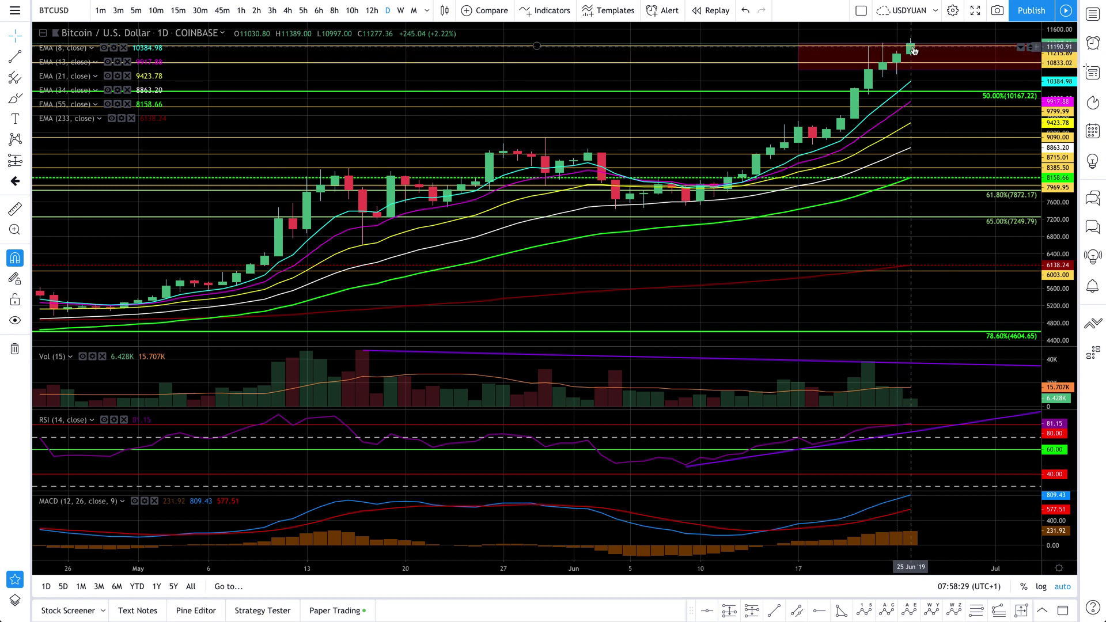
{"action": "left_click", "coordinate": [884, 46]}
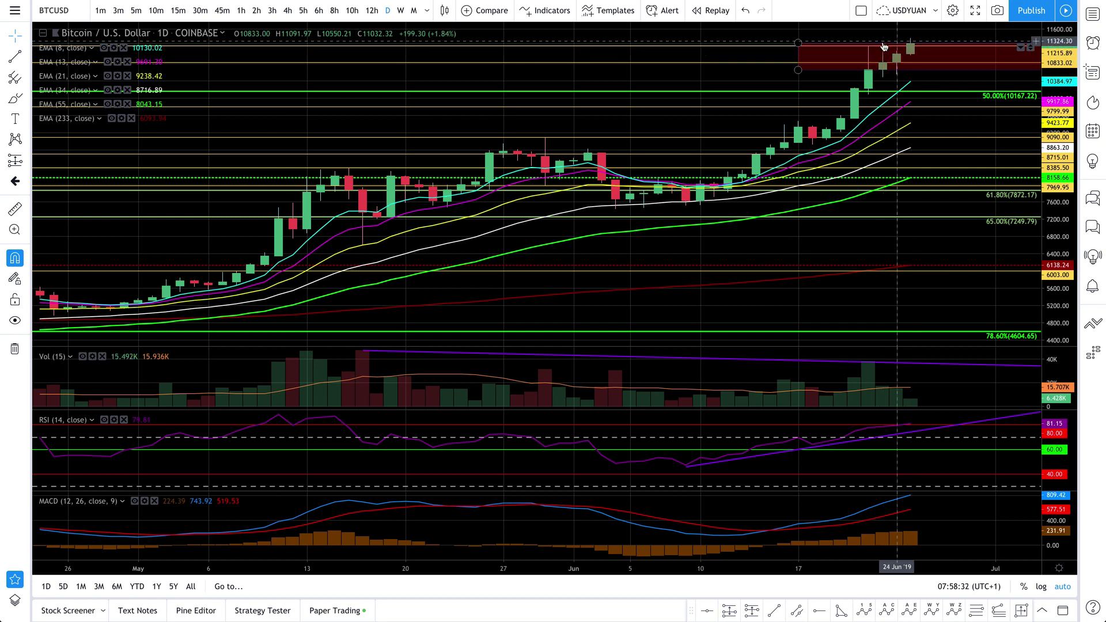
{"action": "scroll", "coordinate": [858, 38], "scroll_direction": "up", "scroll_amount": 5}
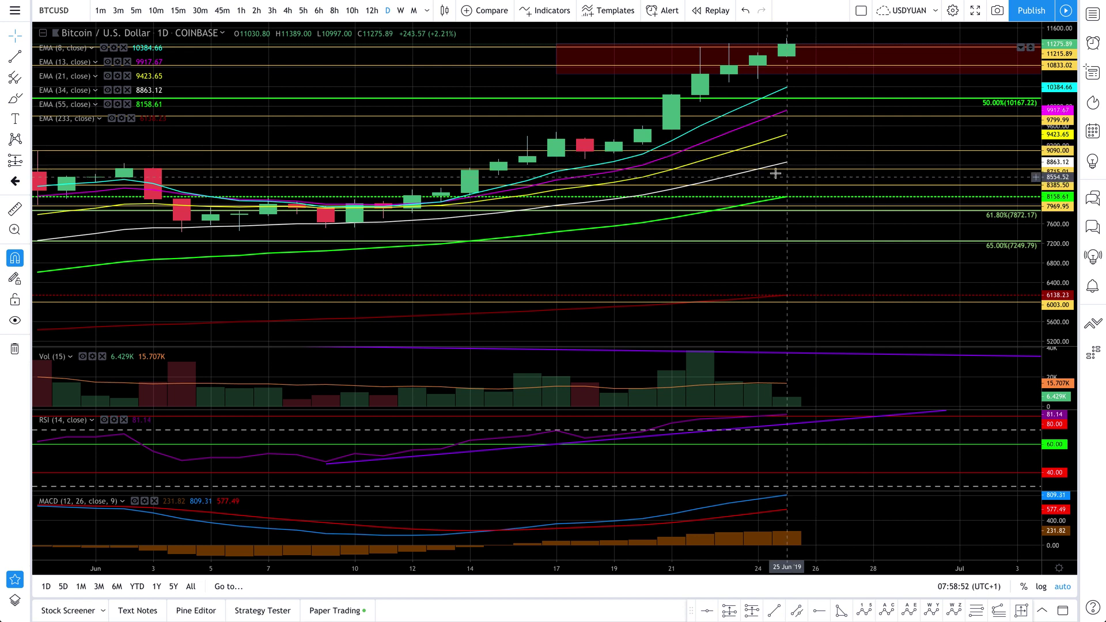
{"action": "scroll", "coordinate": [764, 145], "scroll_direction": "down", "scroll_amount": 1}
{"action": "scroll", "coordinate": [763, 145], "scroll_direction": "down", "scroll_amount": 2}
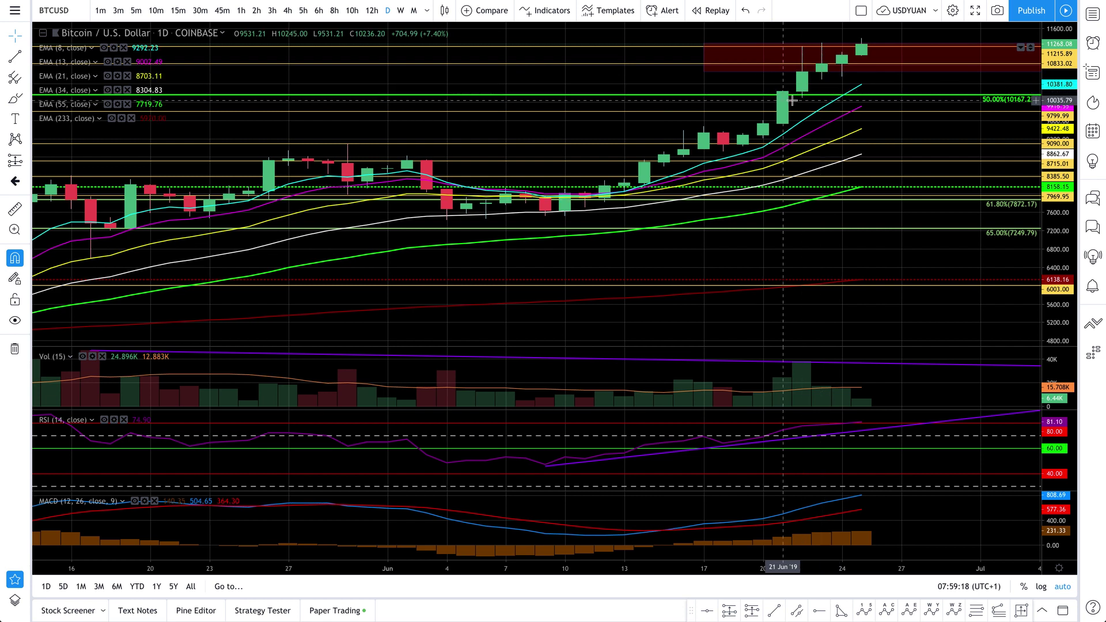
{"action": "scroll", "coordinate": [791, 99], "scroll_direction": "down", "scroll_amount": 5}
{"action": "scroll", "coordinate": [793, 101], "scroll_direction": "down", "scroll_amount": 1}
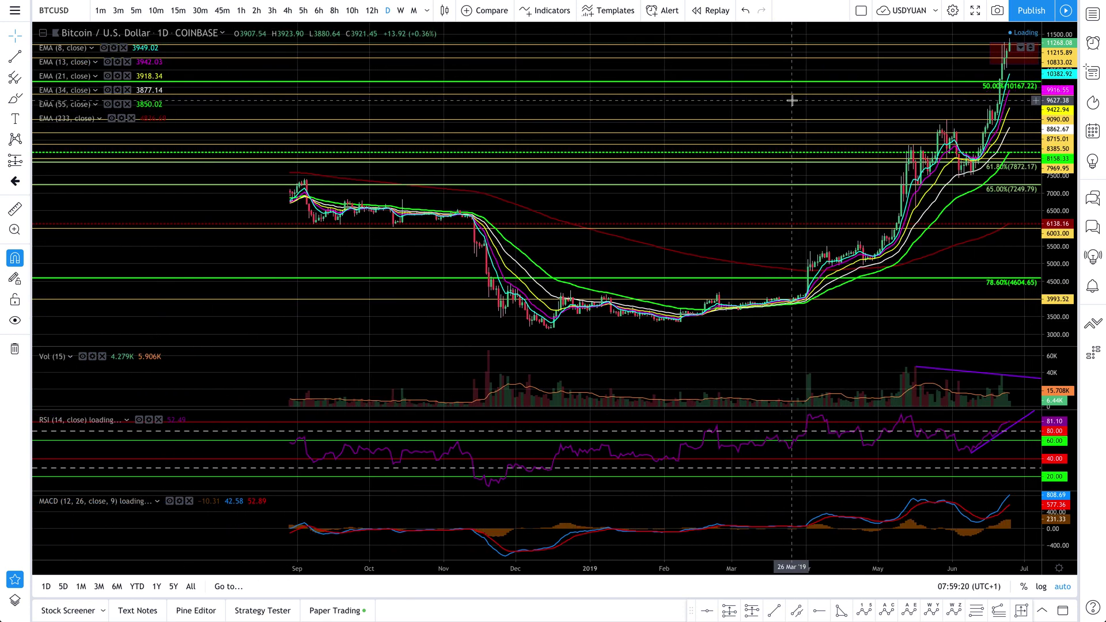
Zoom the daily time axis in to span December 2018 through July 2019
{"action": "scroll", "coordinate": [792, 100], "scroll_direction": "up", "scroll_amount": 5}
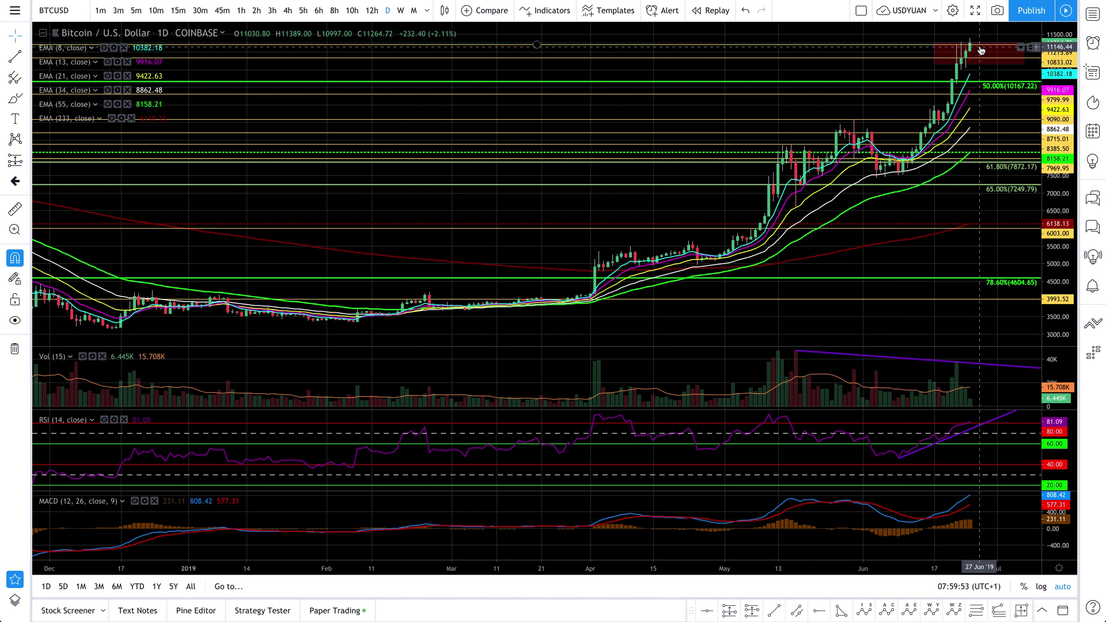
Measure the rally into the latest candles: a 26.05% rise over 14 days
{"action": "left_click", "coordinate": [928, 172], "text": "shift"}
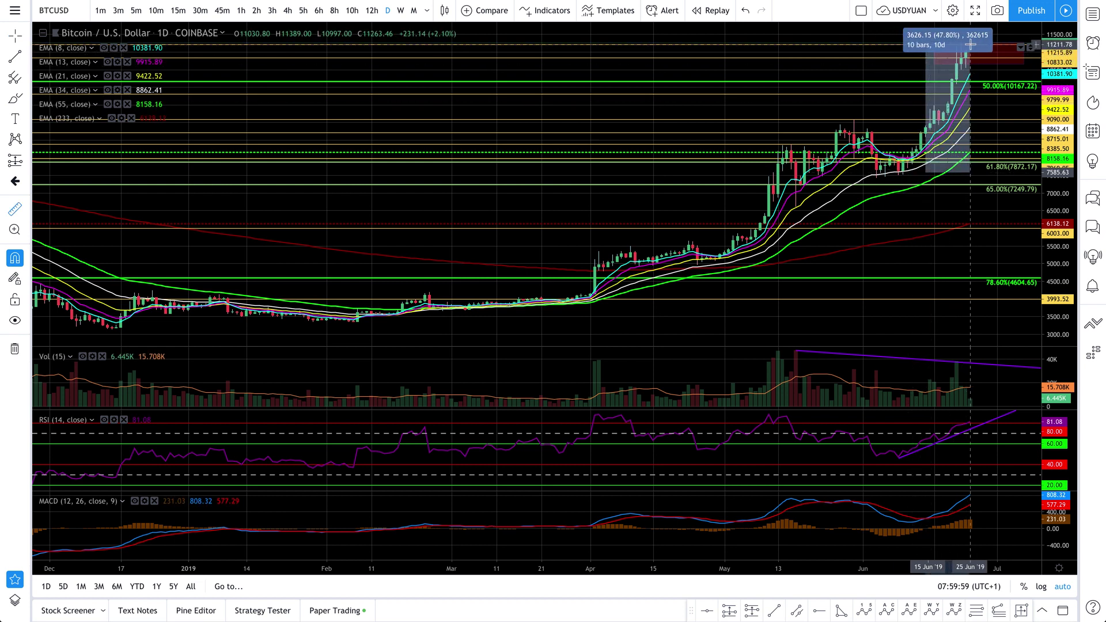
{"action": "left_click", "coordinate": [989, 104]}
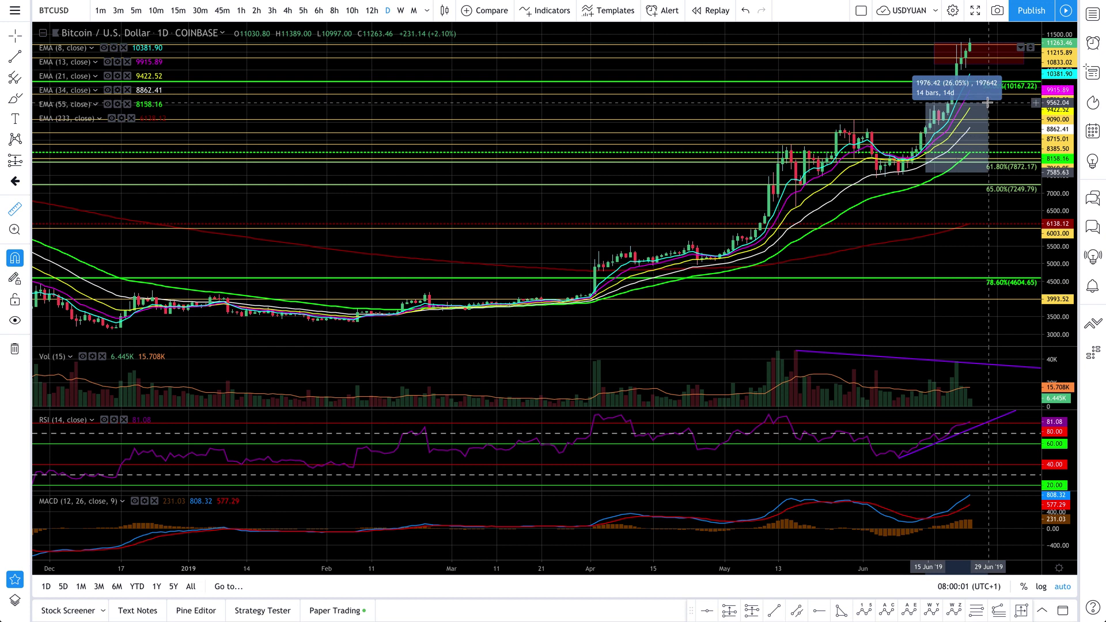
{"action": "left_click", "coordinate": [888, 109]}
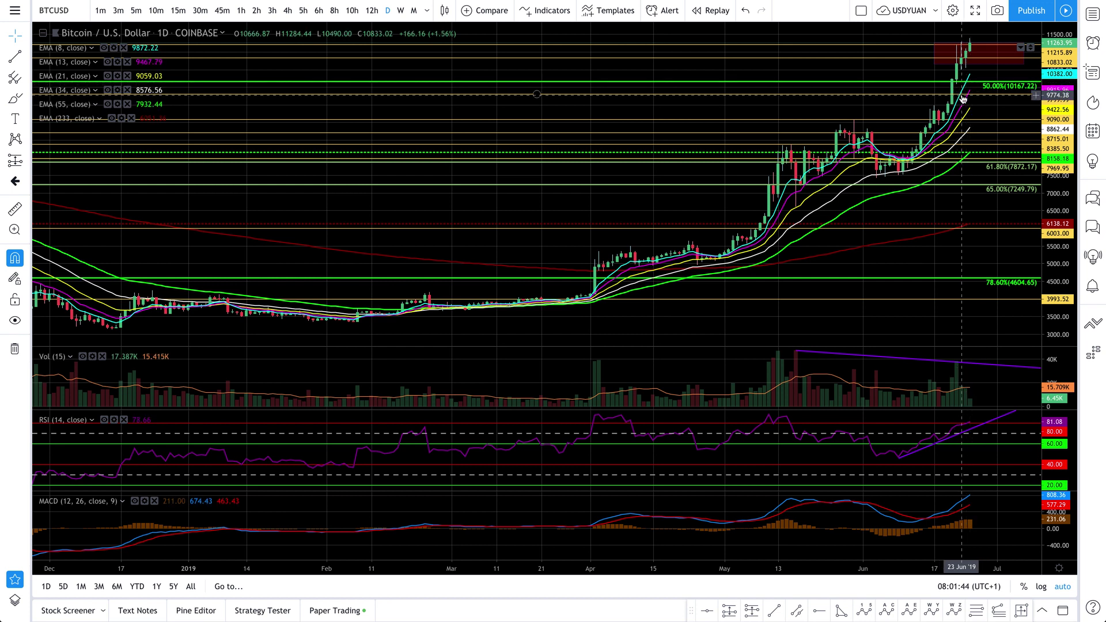
Measure the pullback from the latest daily price, then clear the measurement
{"action": "left_click", "coordinate": [1007, 99], "text": "shift"}
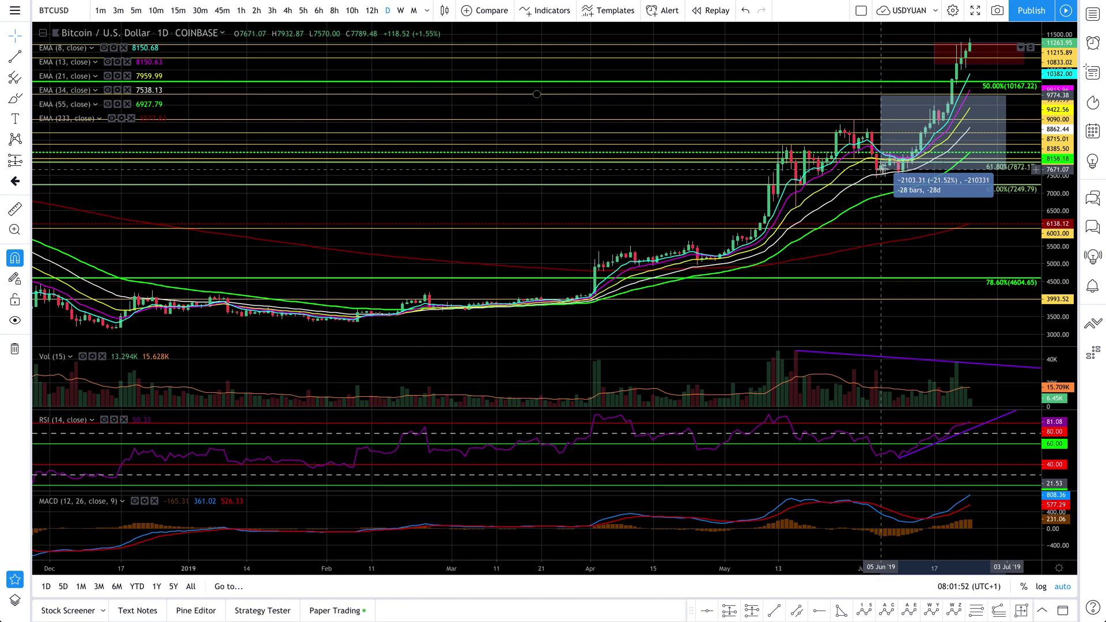
{"action": "left_click", "coordinate": [881, 171]}
{"action": "left_click", "coordinate": [974, 207]}
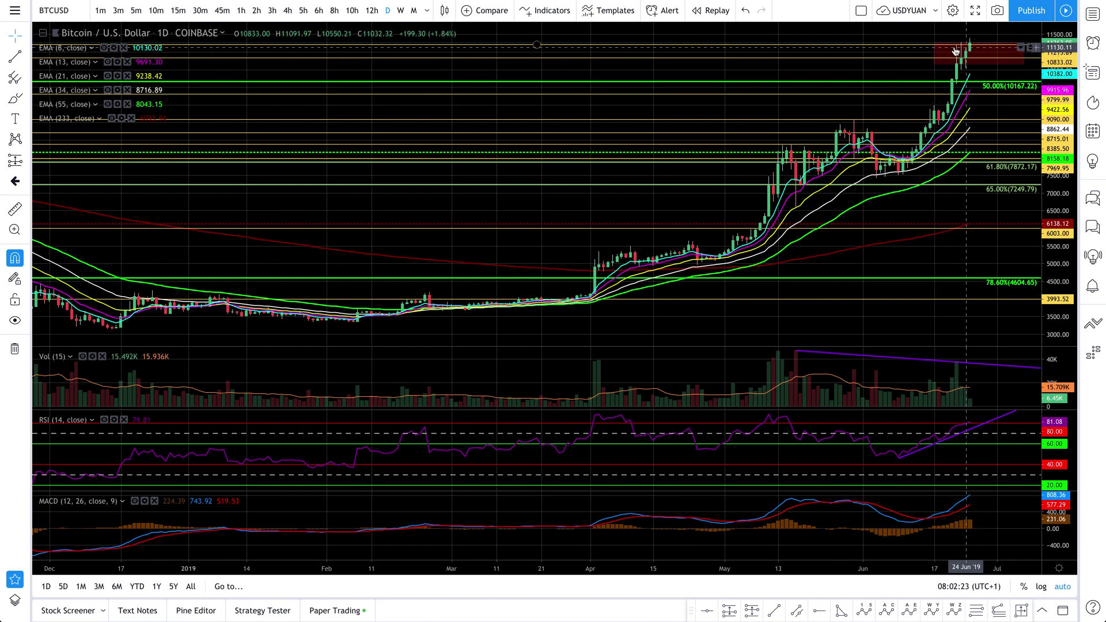
Zoom in and pan the daily chart back to the late-April and May candles
{"action": "scroll", "coordinate": [957, 52], "scroll_direction": "up", "scroll_amount": 3}
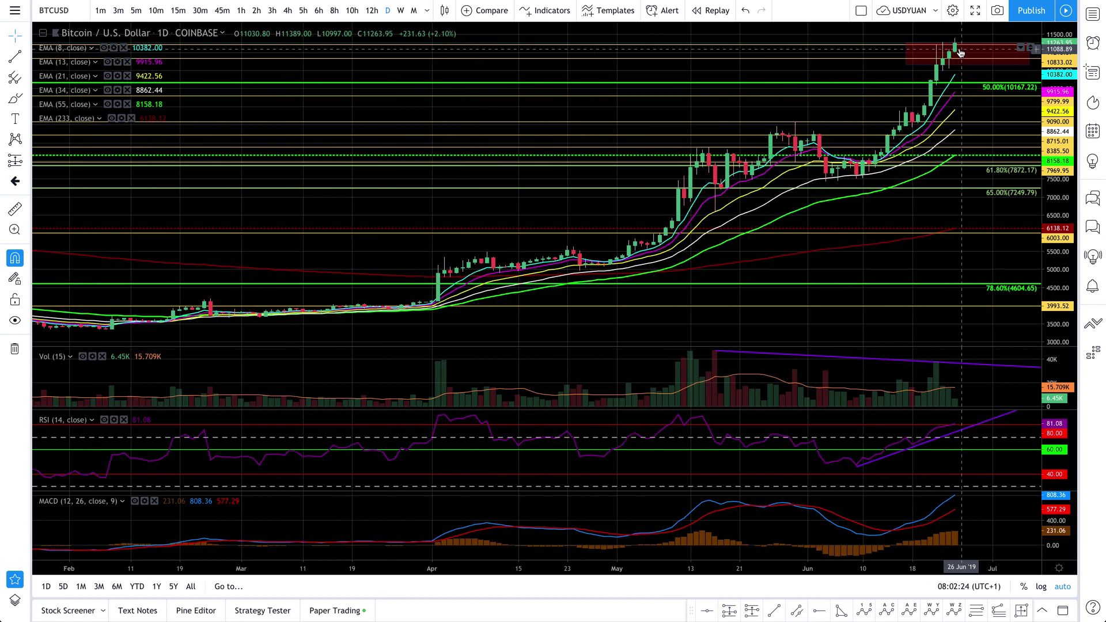
{"action": "scroll", "coordinate": [960, 52], "scroll_direction": "up", "scroll_amount": 5}
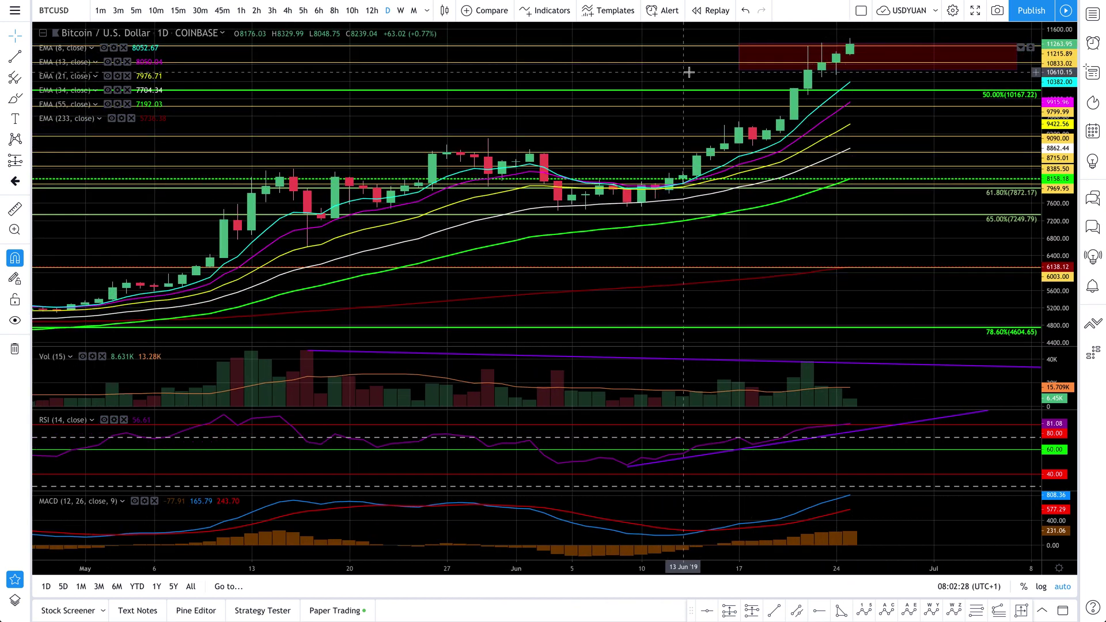
{"action": "left_click_drag", "start_coordinate": [662, 71], "coordinate": [736, 77]}
{"action": "scroll", "coordinate": [736, 77], "scroll_direction": "up", "scroll_amount": 3}
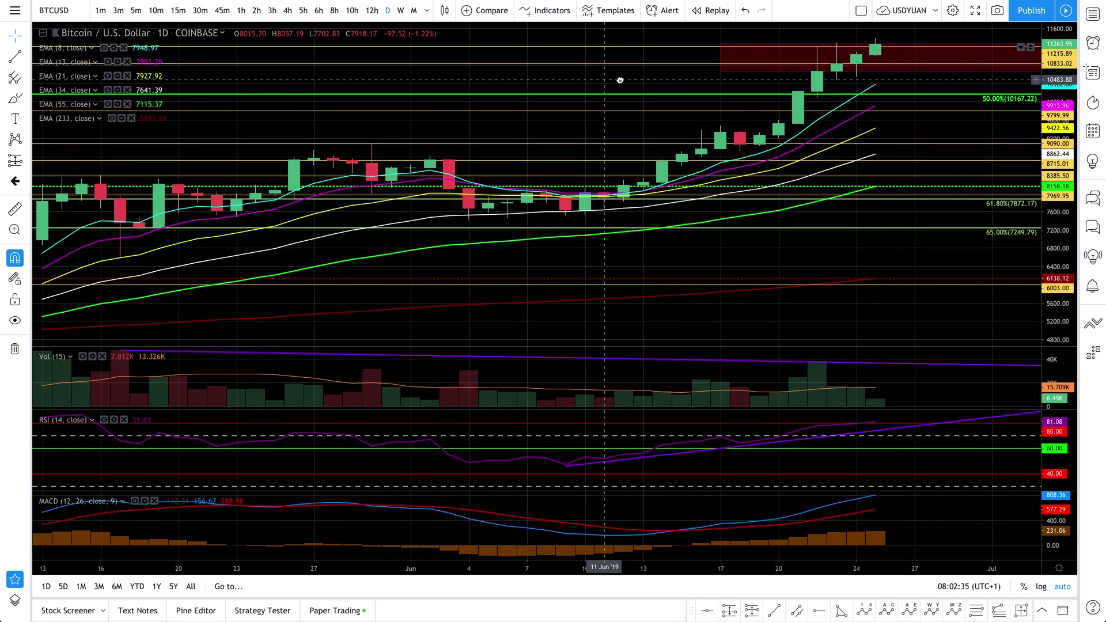
{"action": "left_click_drag", "start_coordinate": [620, 80], "coordinate": [681, 82]}
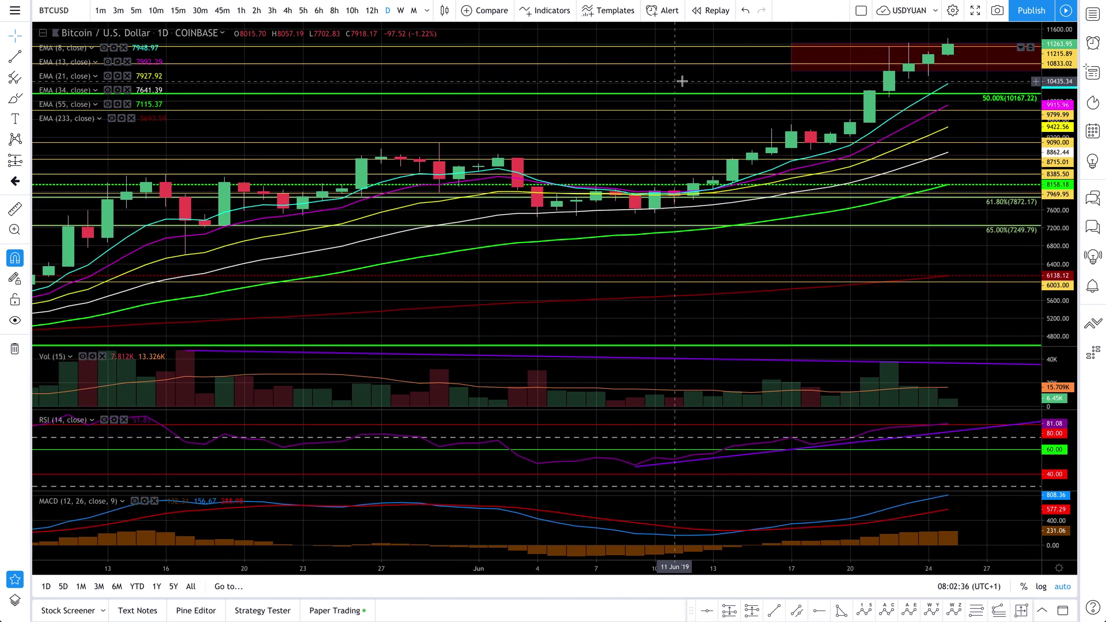
{"action": "scroll", "coordinate": [682, 81], "scroll_direction": "up", "scroll_amount": 2}
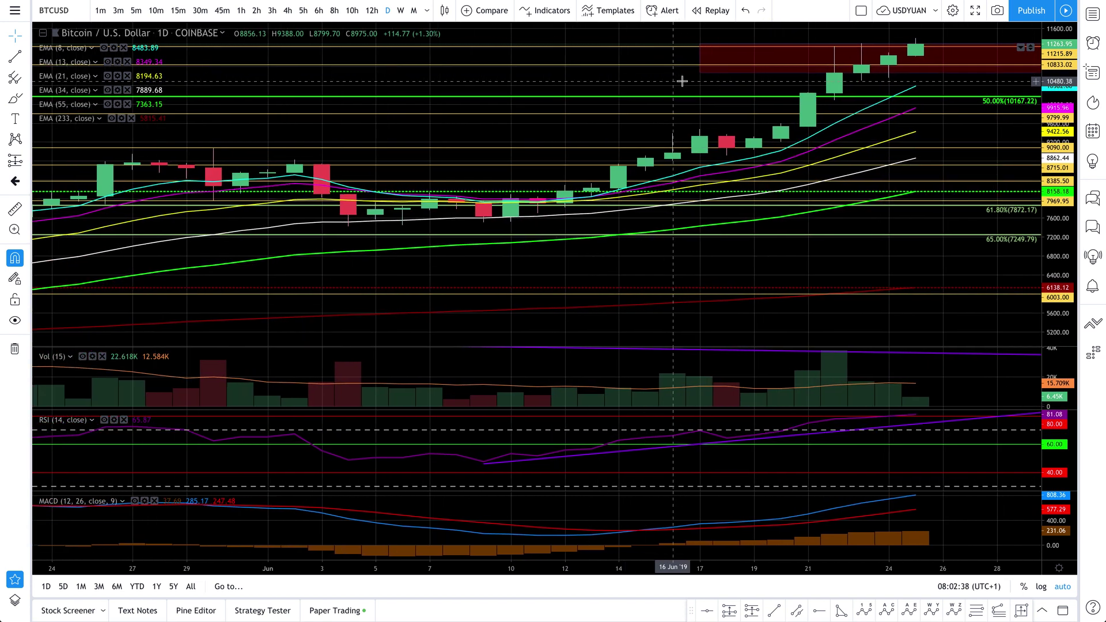
{"action": "scroll", "coordinate": [682, 81], "scroll_direction": "up", "scroll_amount": 1}
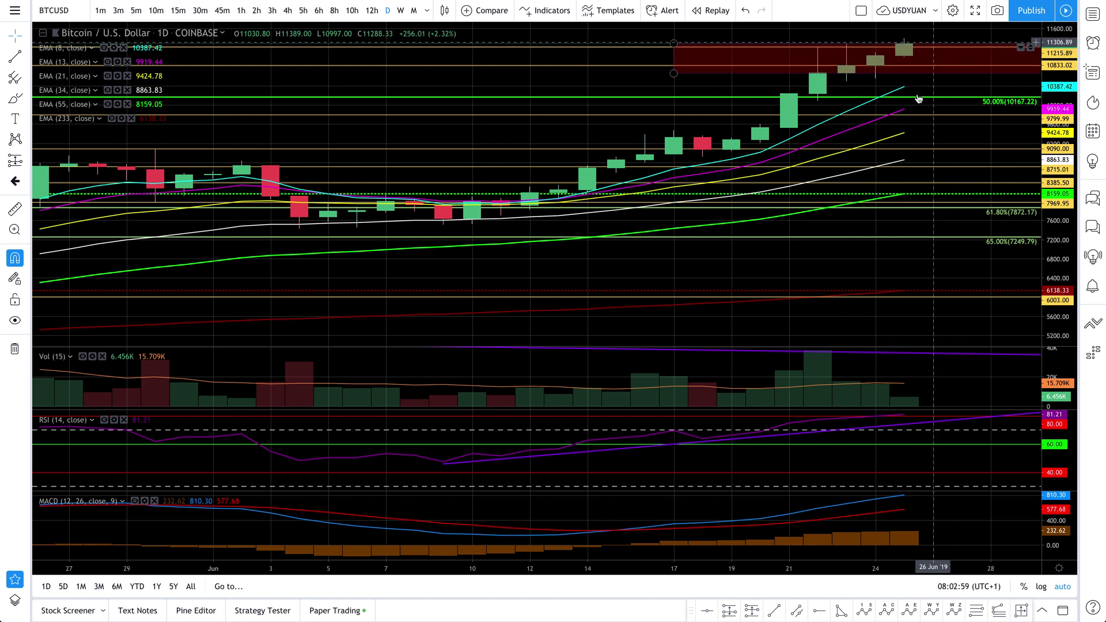
Select the red resistance zone rectangle and zoom the daily chart back out
{"action": "left_click", "coordinate": [907, 47]}
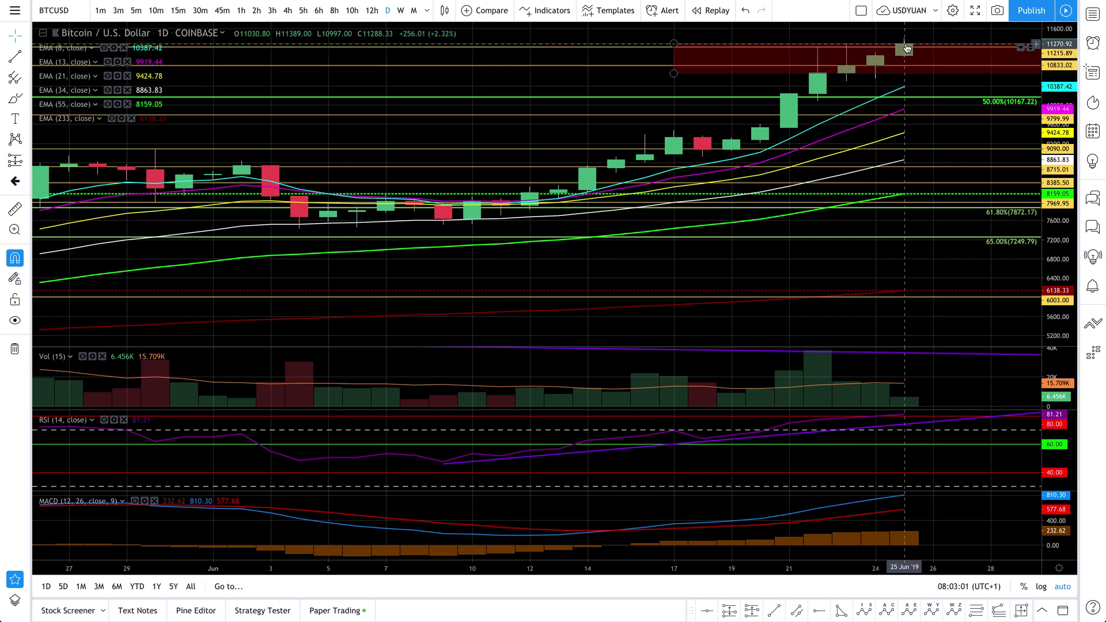
{"action": "scroll", "coordinate": [907, 220], "scroll_direction": "down", "scroll_amount": 2}
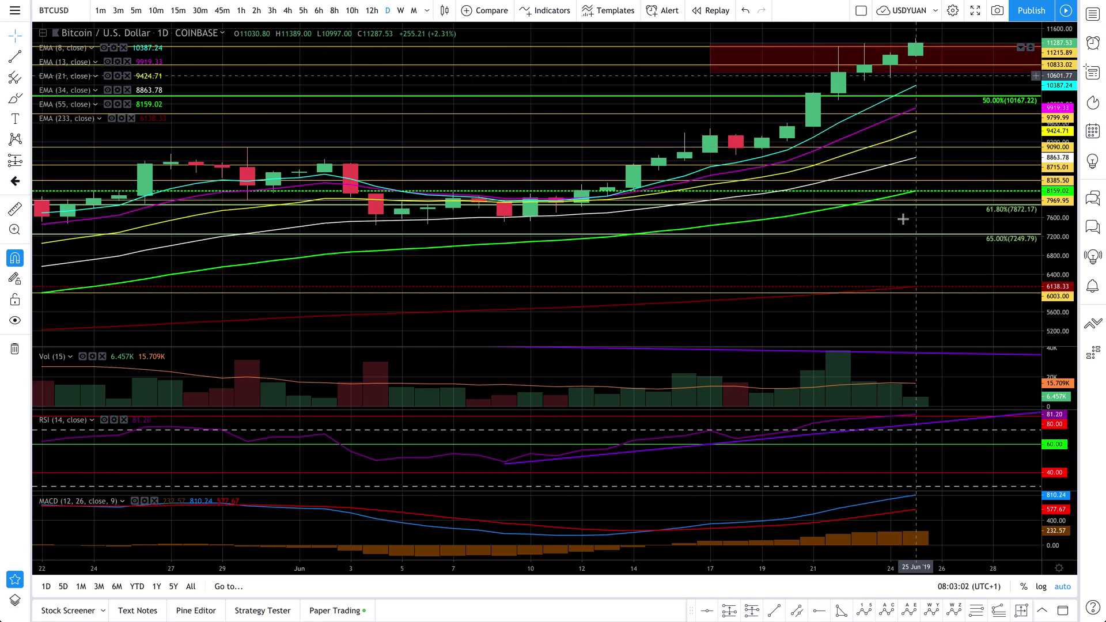
{"action": "scroll", "coordinate": [909, 308], "scroll_direction": "down", "scroll_amount": 1}
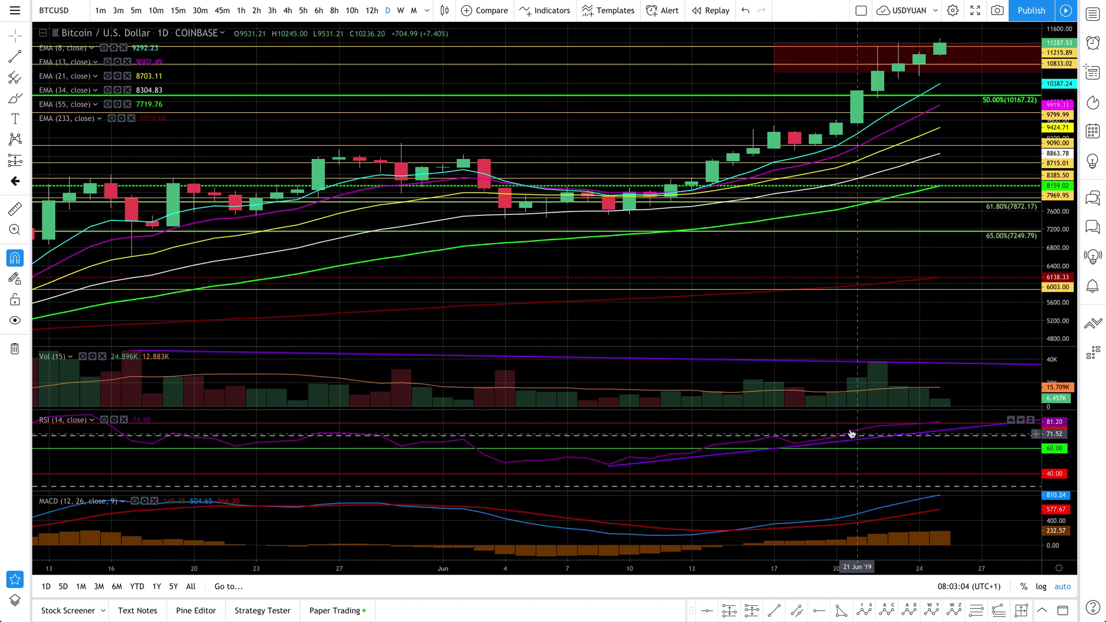
Maximize the RSI pane, re-anchor its trendline from the 9 Jun low to the 18 Jun low, then restore all panes
{"action": "double_click", "coordinate": [889, 446]}
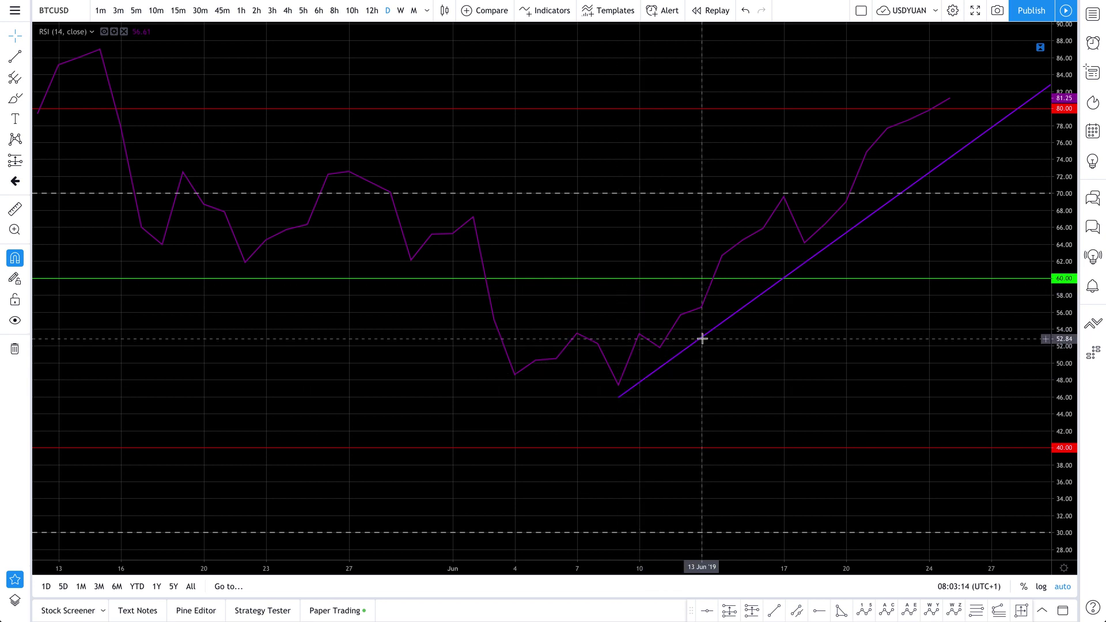
{"action": "left_click_drag", "start_coordinate": [703, 343], "coordinate": [702, 326]}
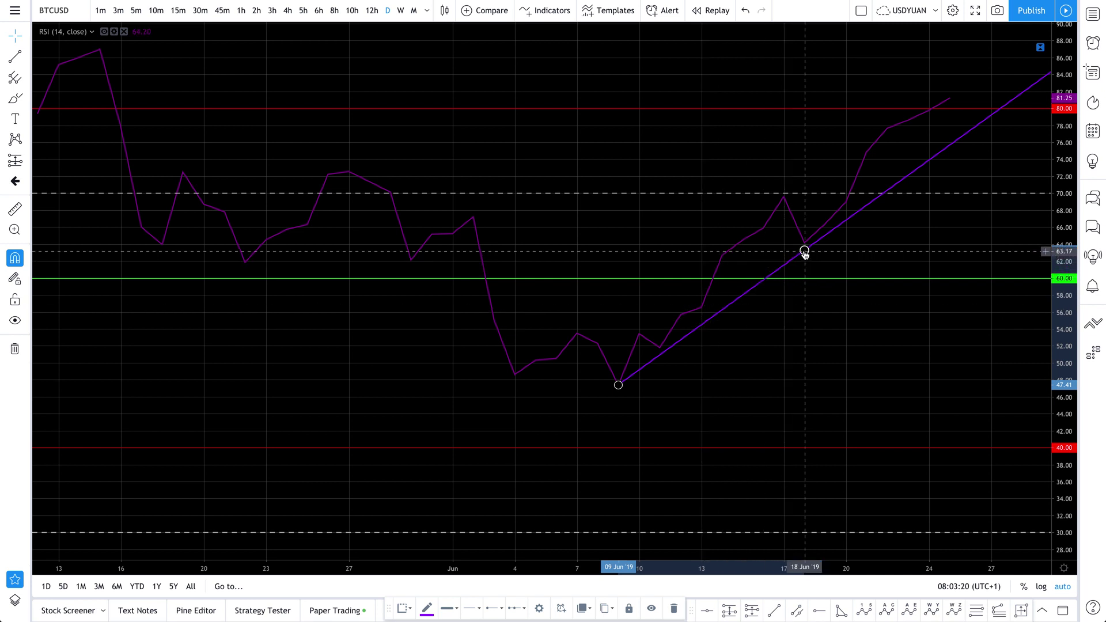
{"action": "left_click_drag", "start_coordinate": [805, 252], "coordinate": [804, 243]}
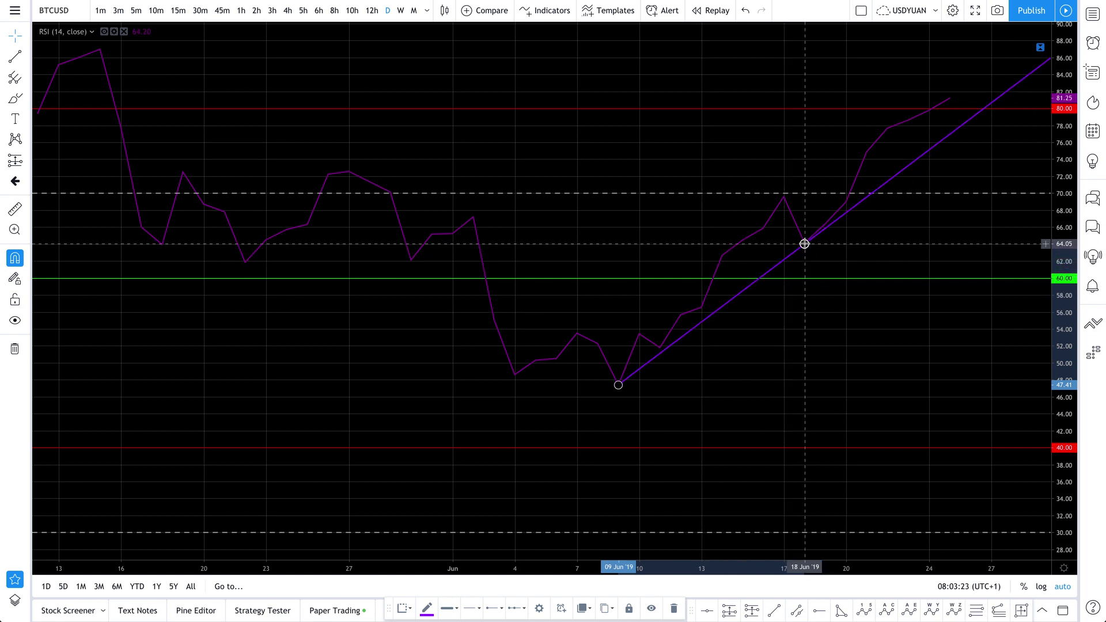
{"action": "left_click", "coordinate": [852, 343]}
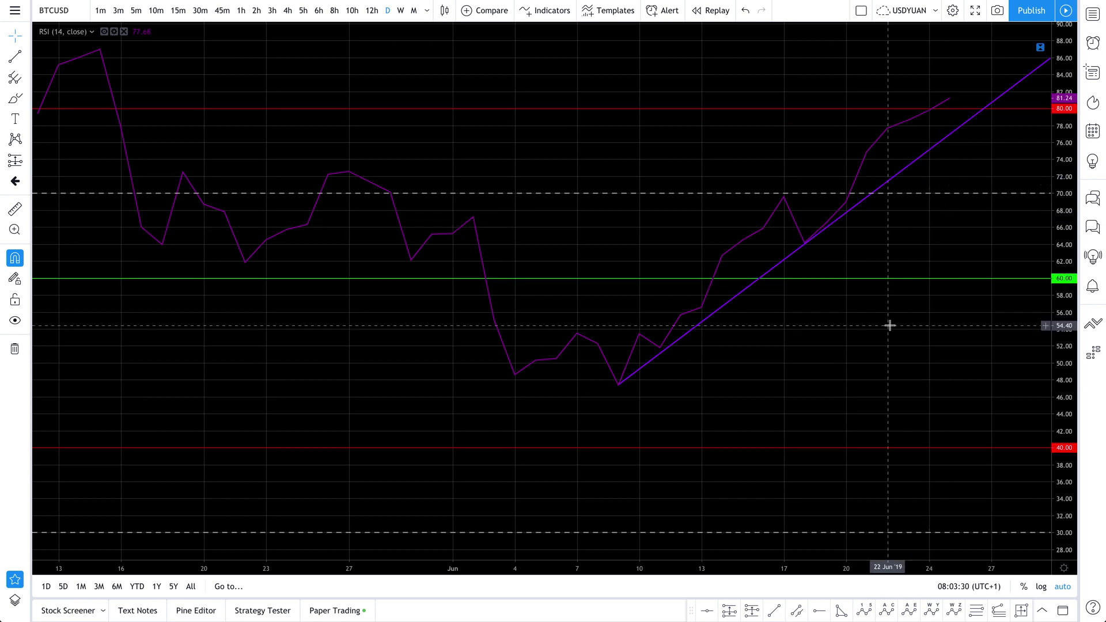
{"action": "double_click", "coordinate": [910, 249]}
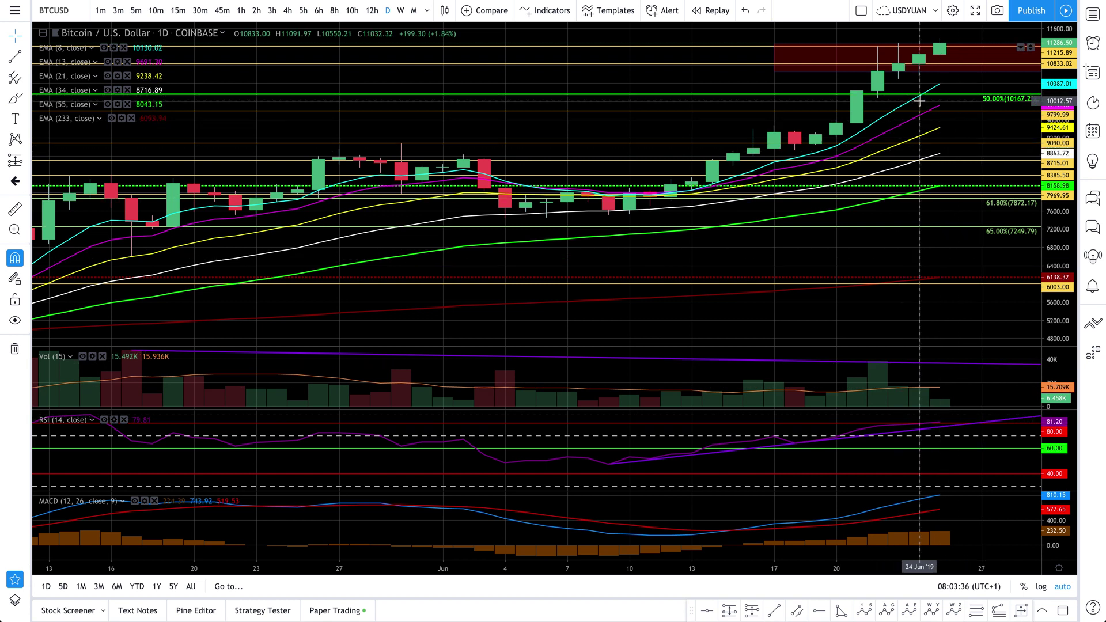
Zoom out and pan the daily chart back so it spans February through late June
{"action": "scroll", "coordinate": [920, 101], "scroll_direction": "down", "scroll_amount": 5}
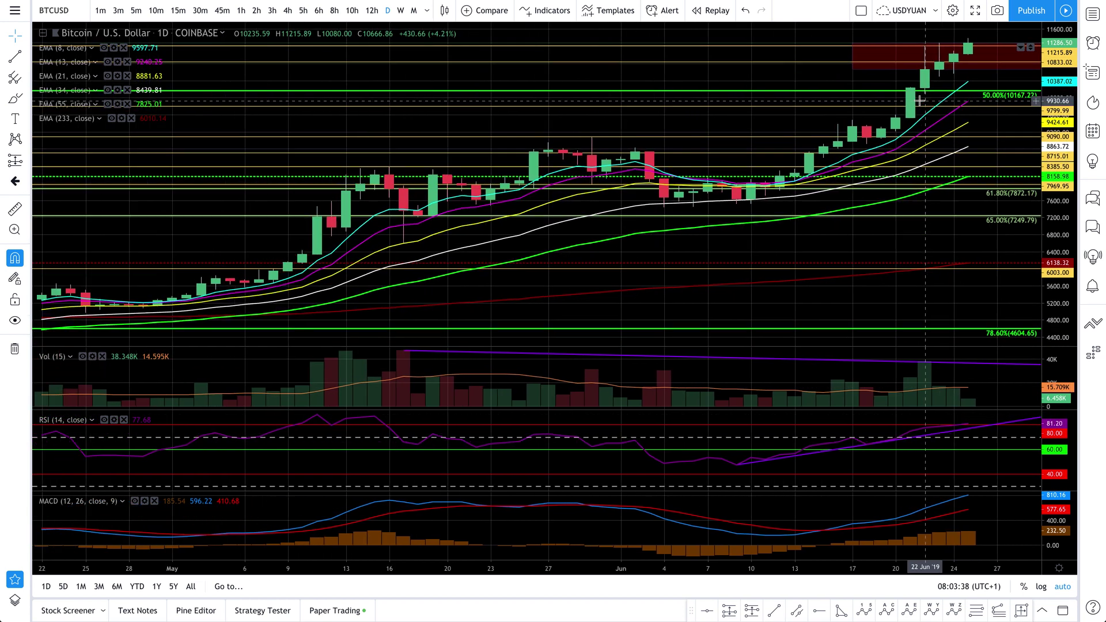
{"action": "scroll", "coordinate": [920, 101], "scroll_direction": "down", "scroll_amount": 5}
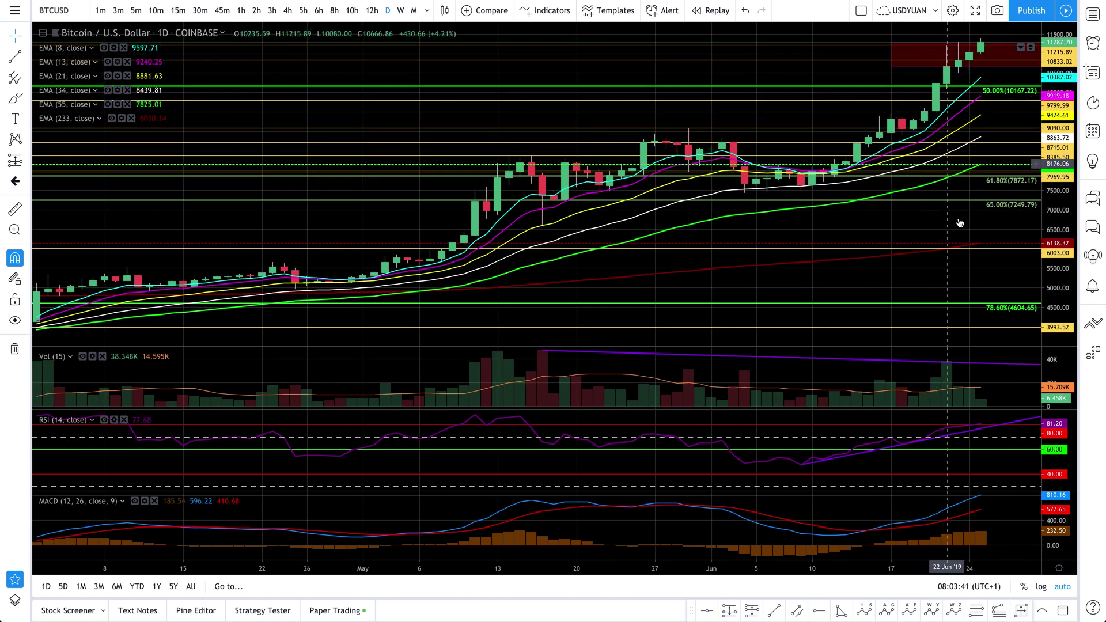
{"action": "left_click_drag", "start_coordinate": [901, 219], "coordinate": [840, 221]}
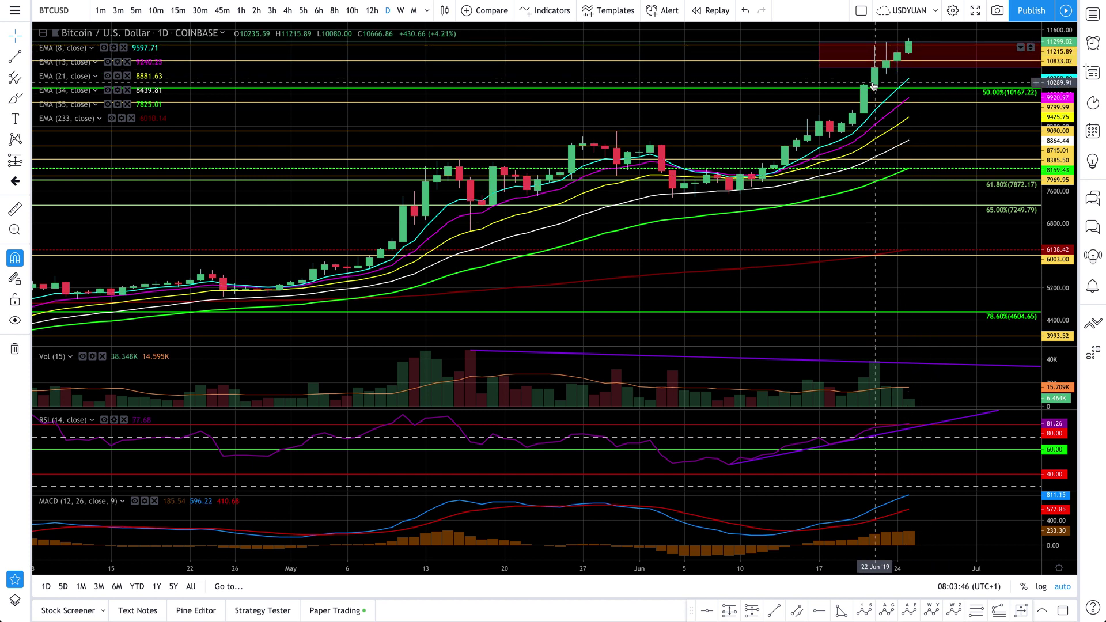
{"action": "scroll", "coordinate": [875, 85], "scroll_direction": "down", "scroll_amount": 5}
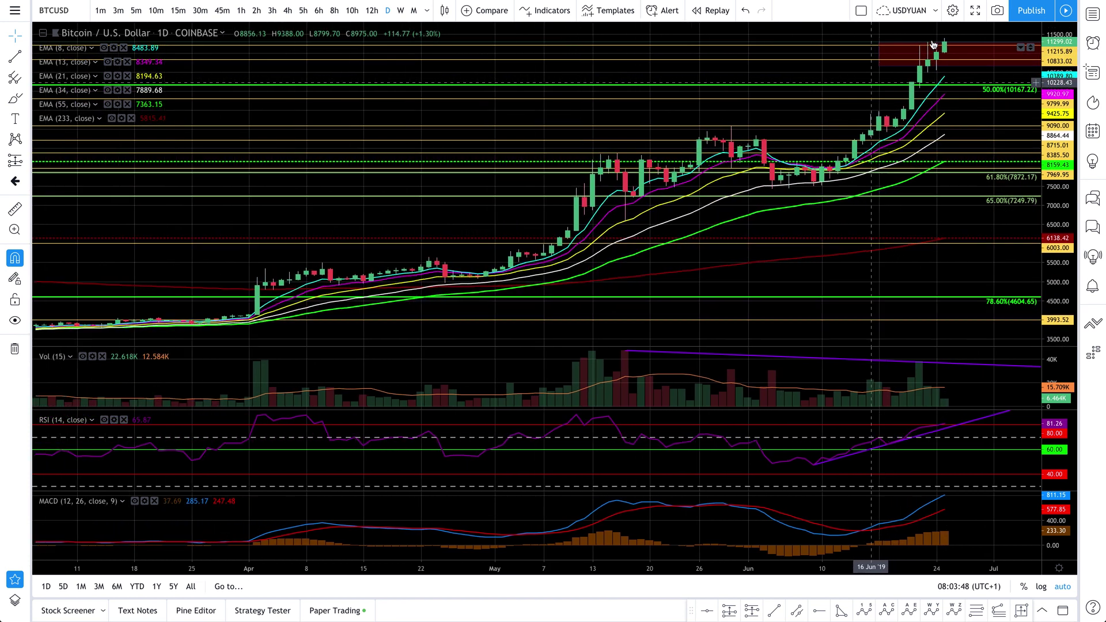
{"action": "scroll", "coordinate": [934, 45], "scroll_direction": "down", "scroll_amount": 1}
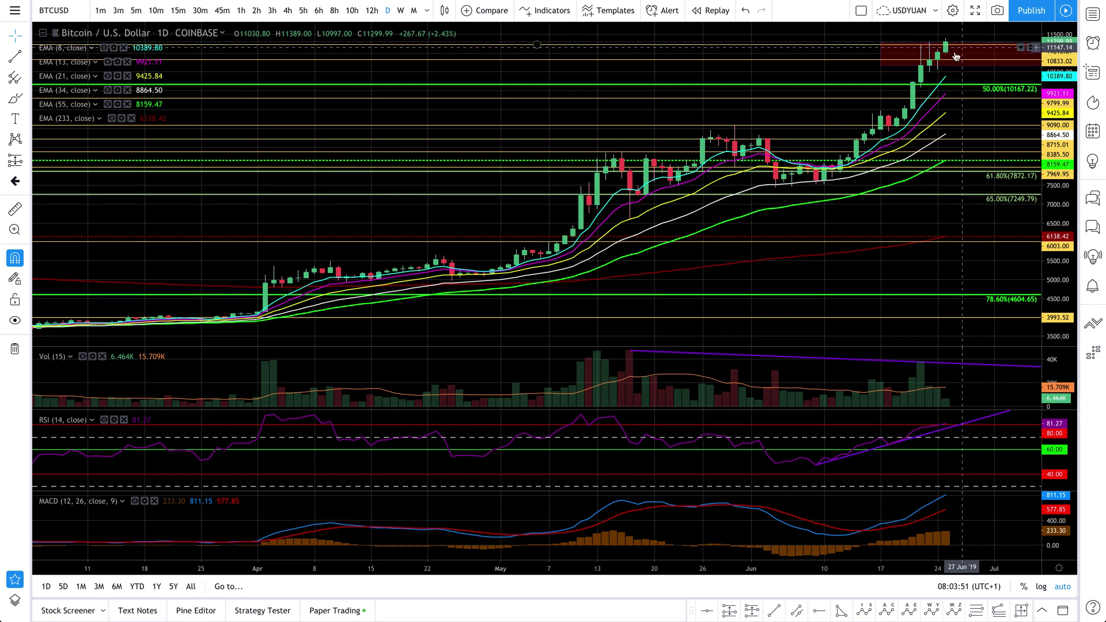
{"action": "scroll", "coordinate": [909, 89], "scroll_direction": "down", "scroll_amount": 3}
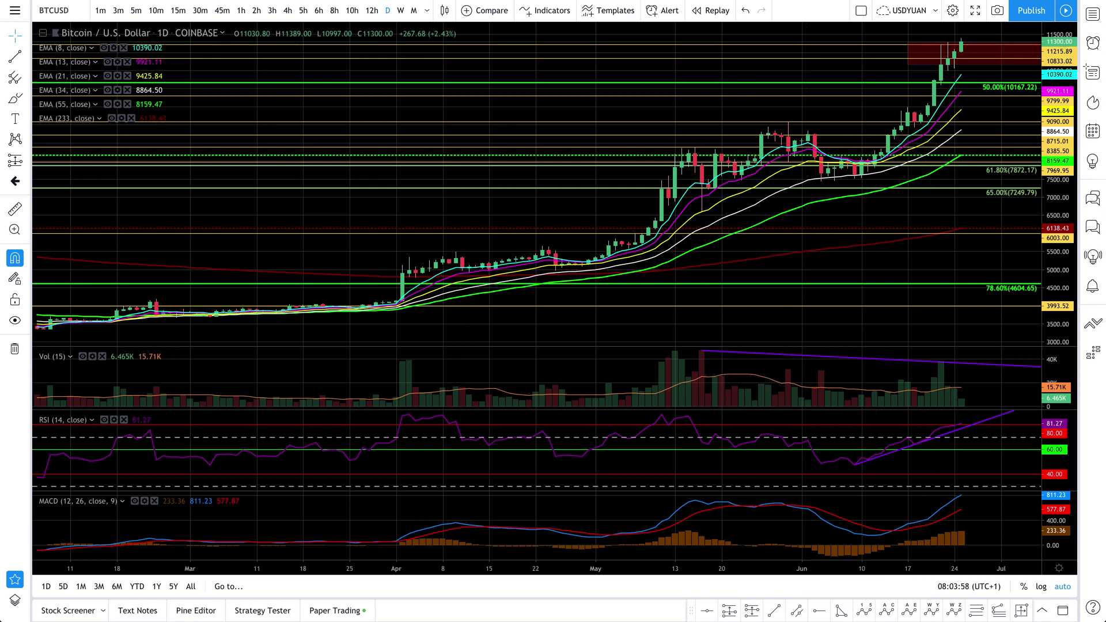
Switch BTCUSD to 12-hour candles and zoom in on mid-May to late June
{"action": "left_click", "coordinate": [370, 11]}
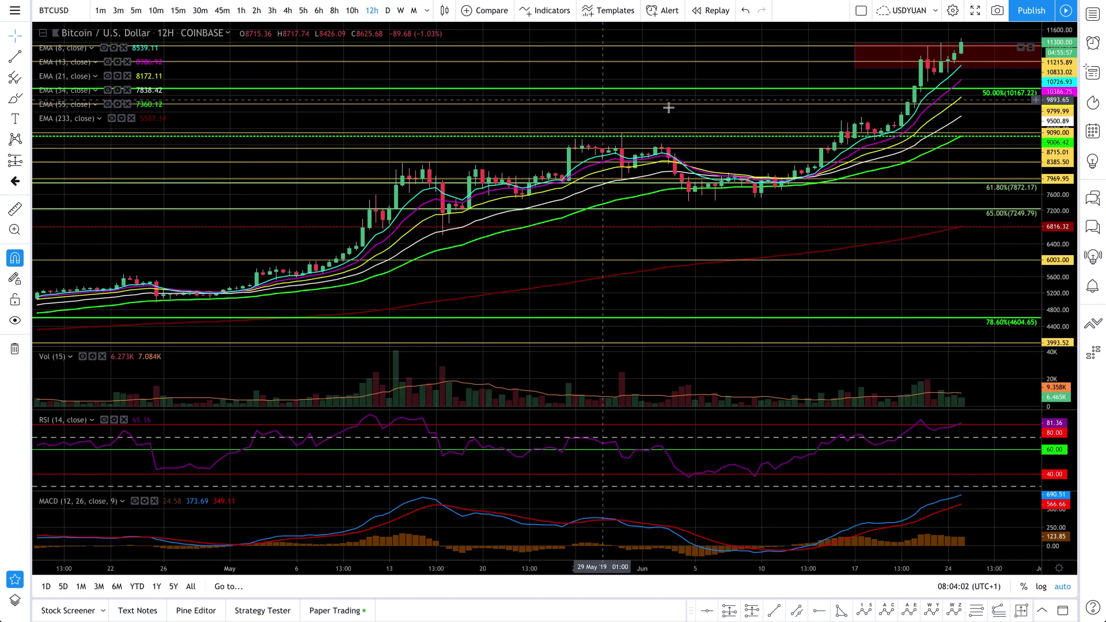
{"action": "scroll", "coordinate": [834, 144], "scroll_direction": "up", "scroll_amount": 2}
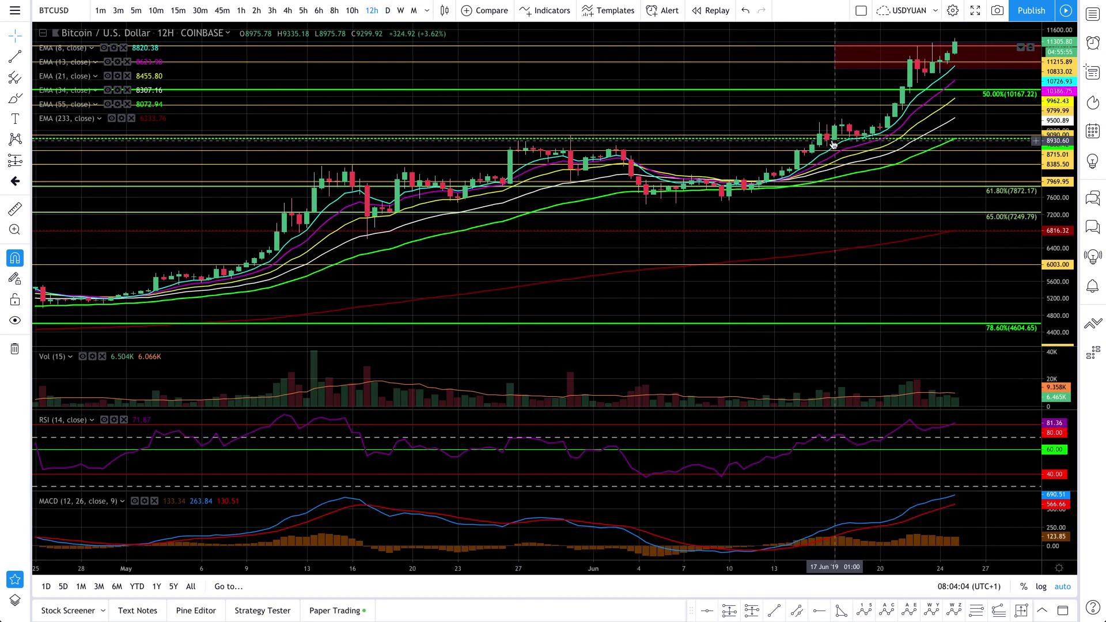
{"action": "scroll", "coordinate": [834, 144], "scroll_direction": "up", "scroll_amount": 3}
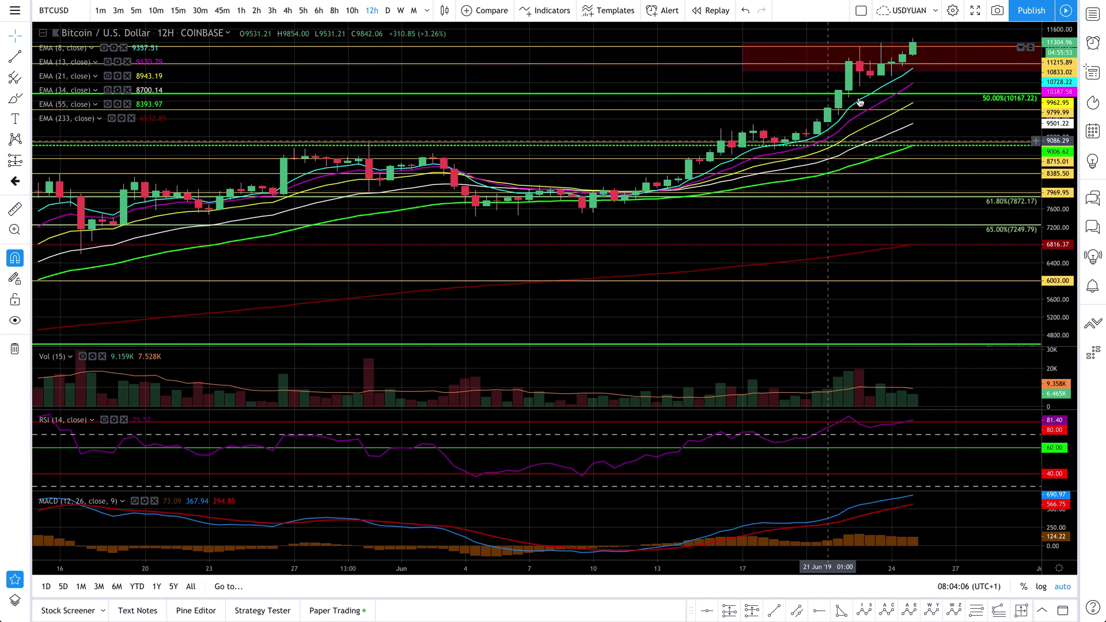
{"action": "scroll", "coordinate": [860, 102], "scroll_direction": "up", "scroll_amount": 1}
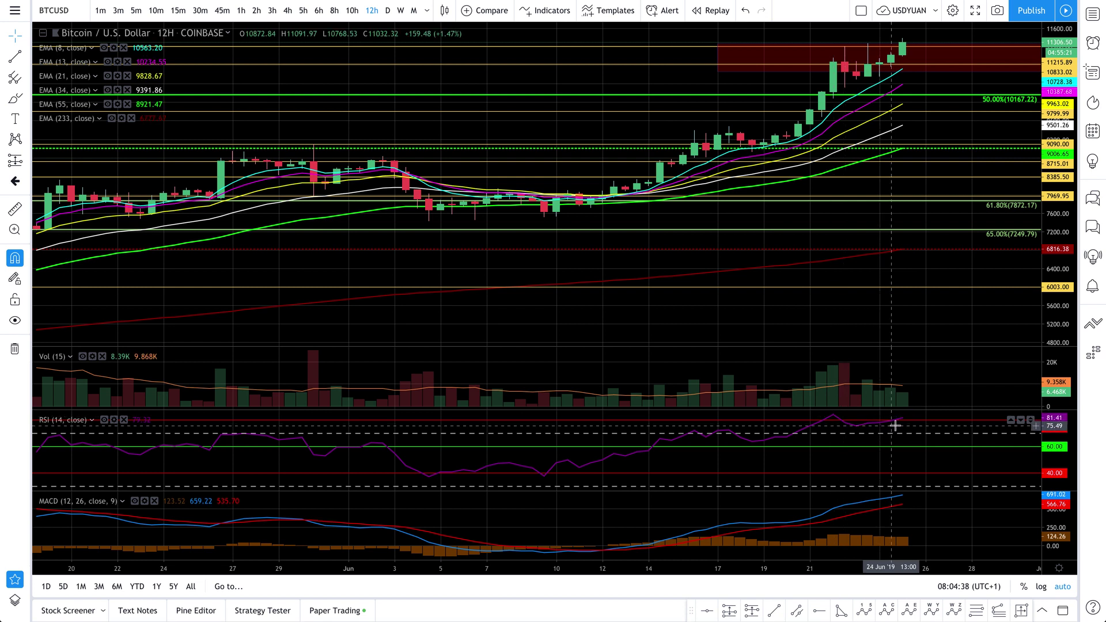
{"action": "double_click", "coordinate": [895, 426]}
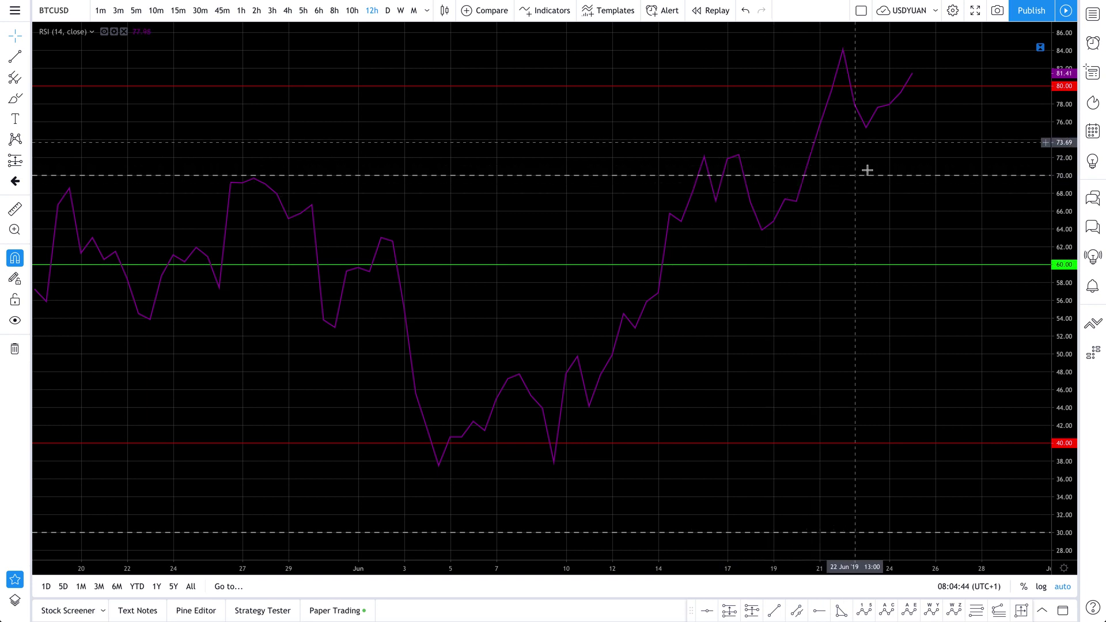
{"action": "double_click", "coordinate": [946, 133]}
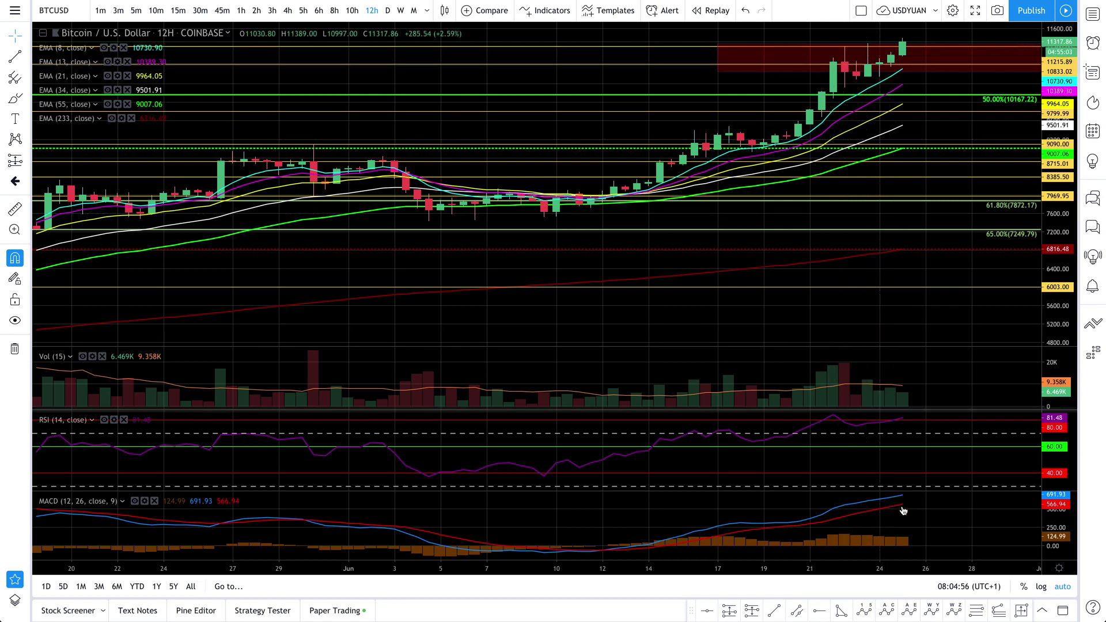
{"action": "double_click", "coordinate": [915, 520]}
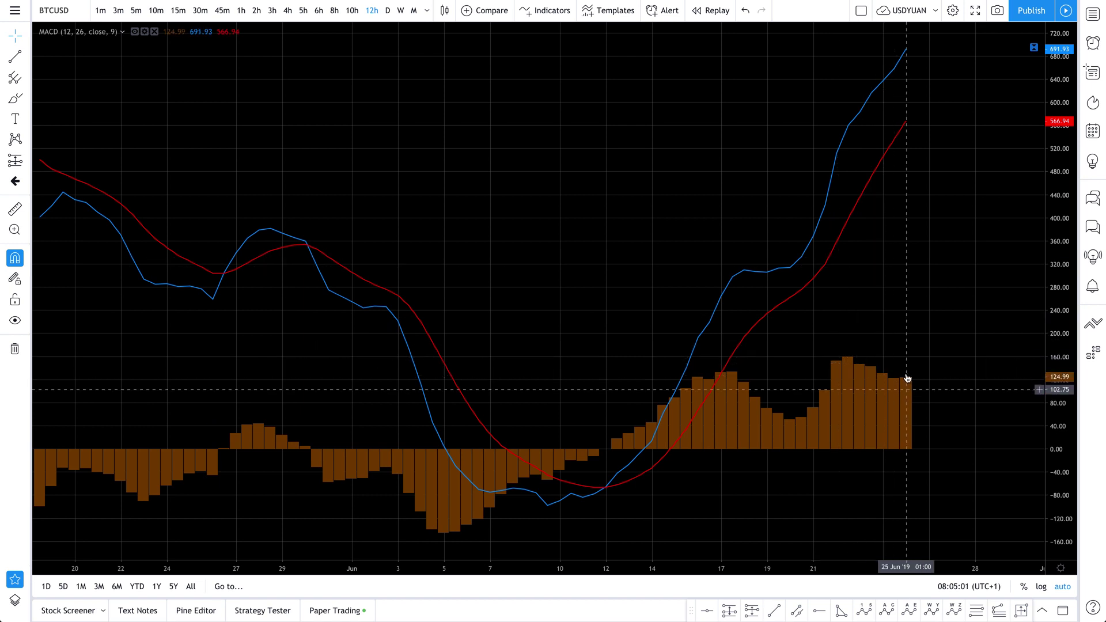
{"action": "double_click", "coordinate": [942, 230]}
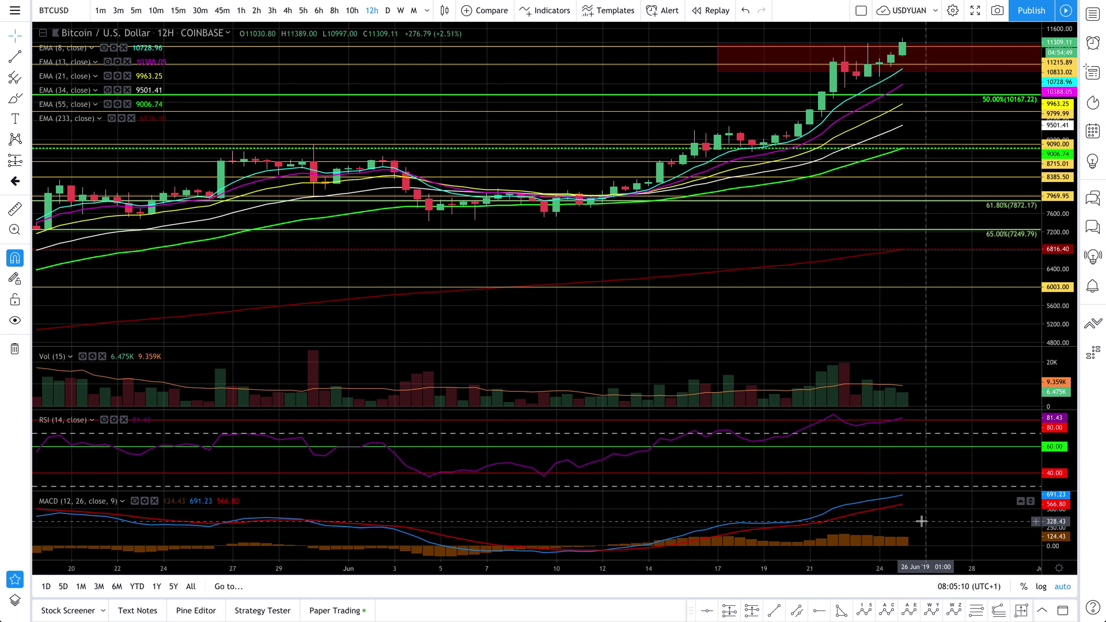
{"action": "double_click", "coordinate": [922, 522]}
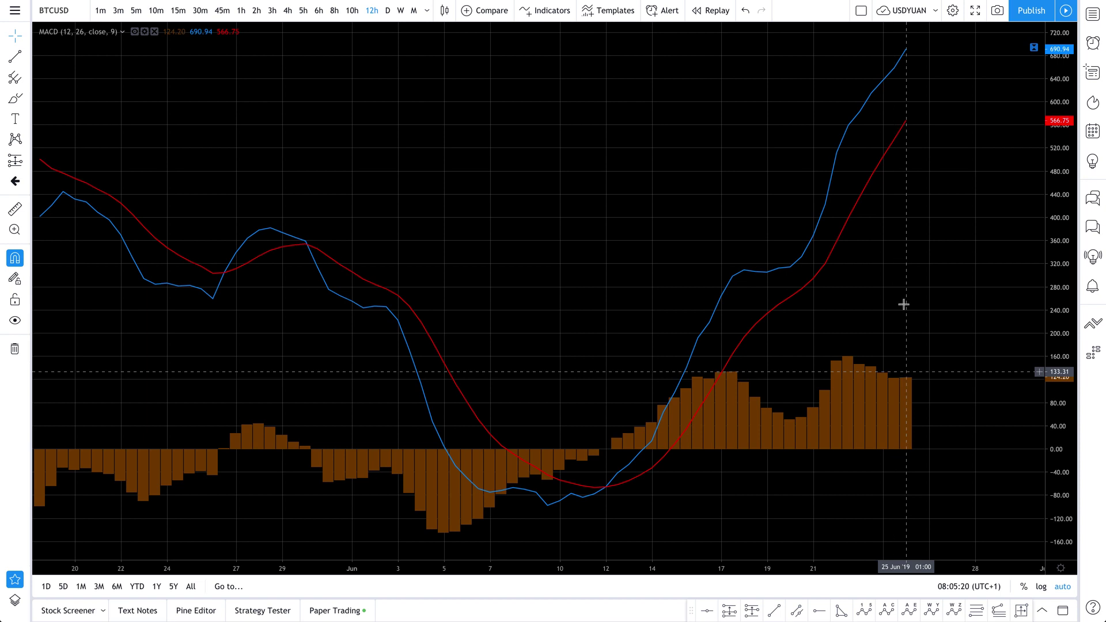
{"action": "double_click", "coordinate": [891, 242]}
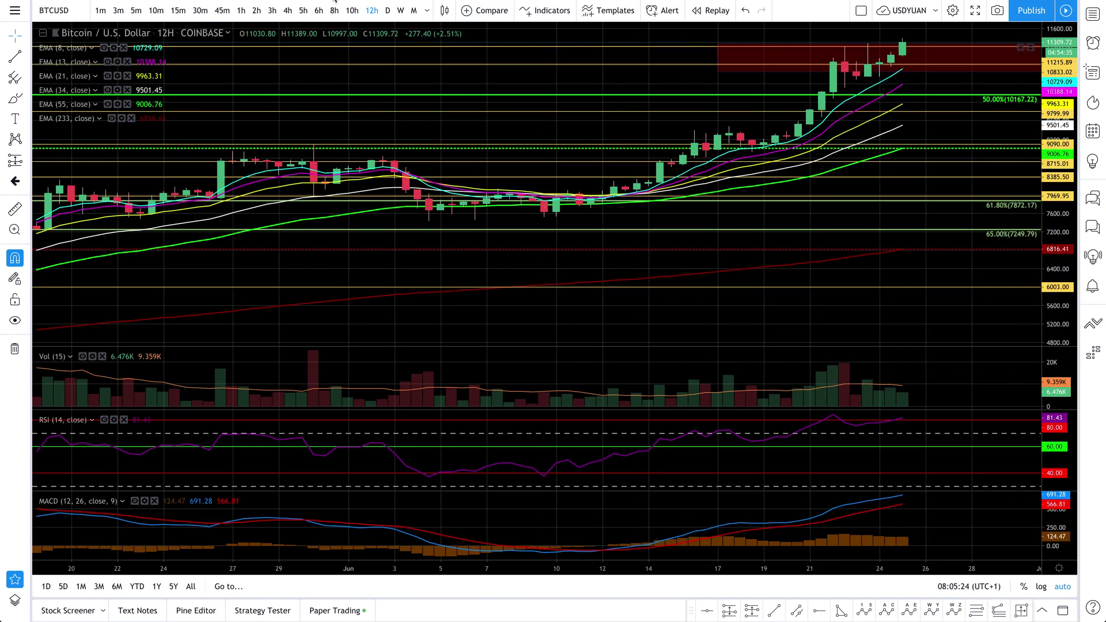
{"action": "left_click", "coordinate": [319, 11]}
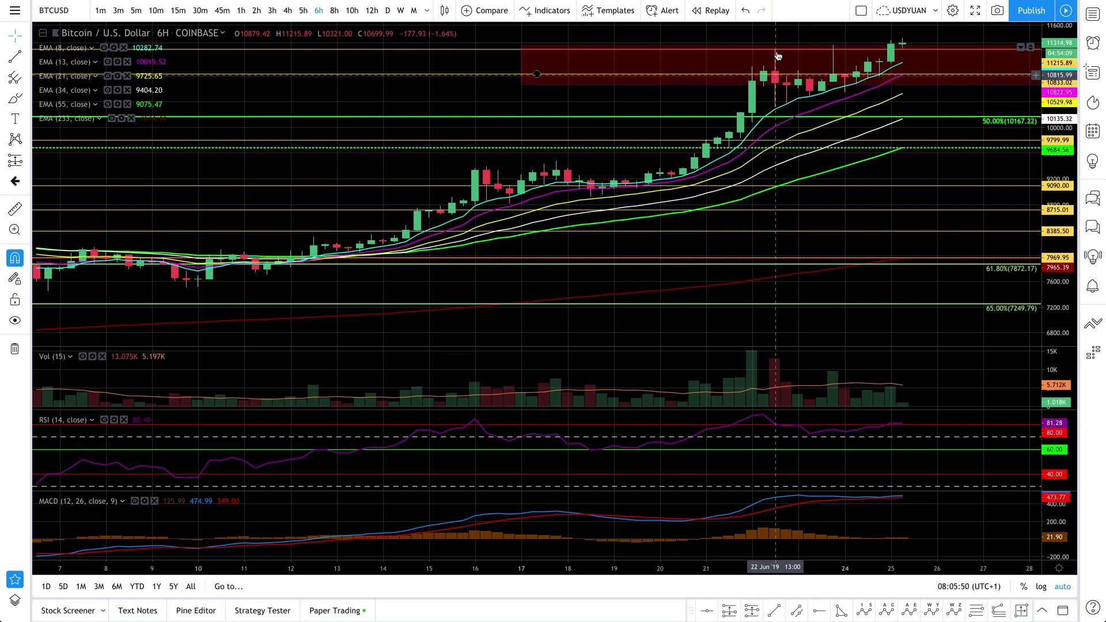
{"action": "left_click_drag", "start_coordinate": [776, 73], "coordinate": [776, 50]}
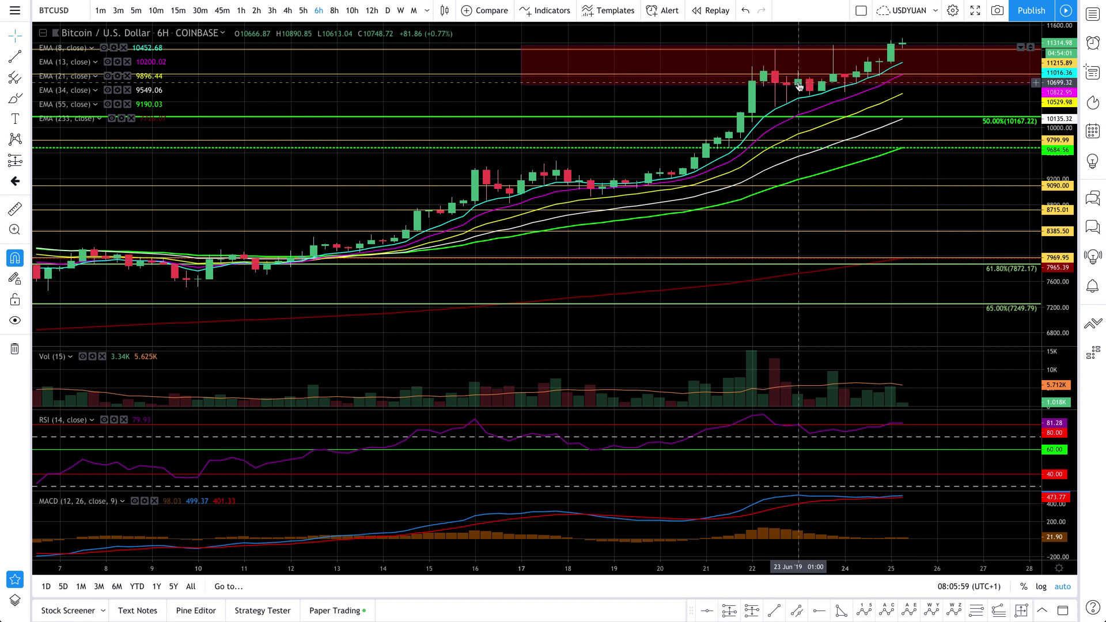
{"action": "scroll", "coordinate": [800, 87], "scroll_direction": "up", "scroll_amount": 5}
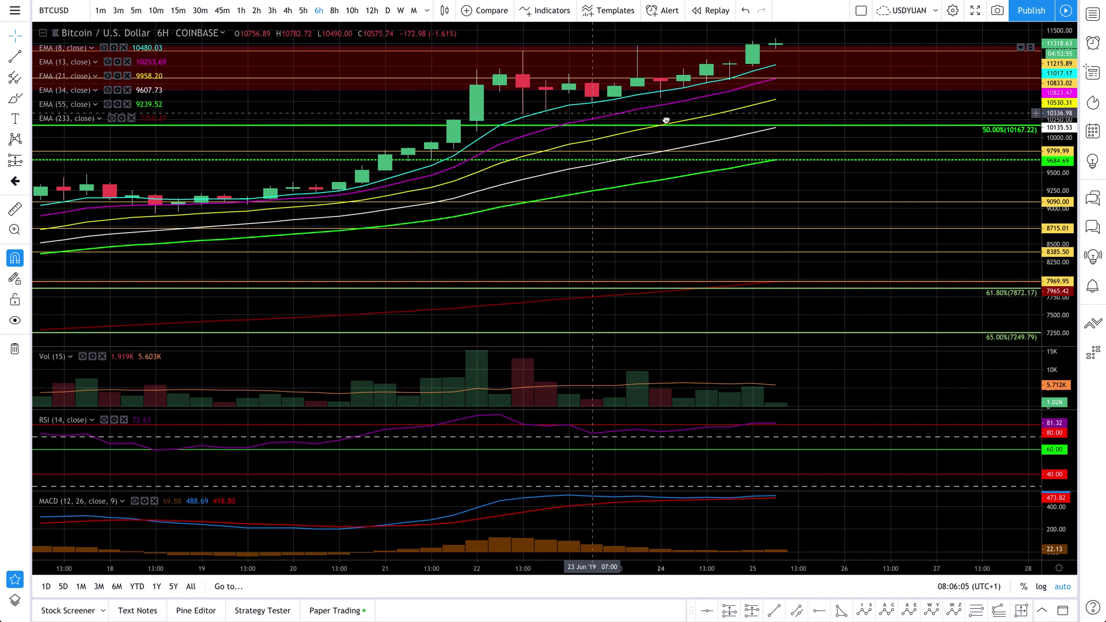
{"action": "left_click_drag", "start_coordinate": [599, 113], "coordinate": [792, 75]}
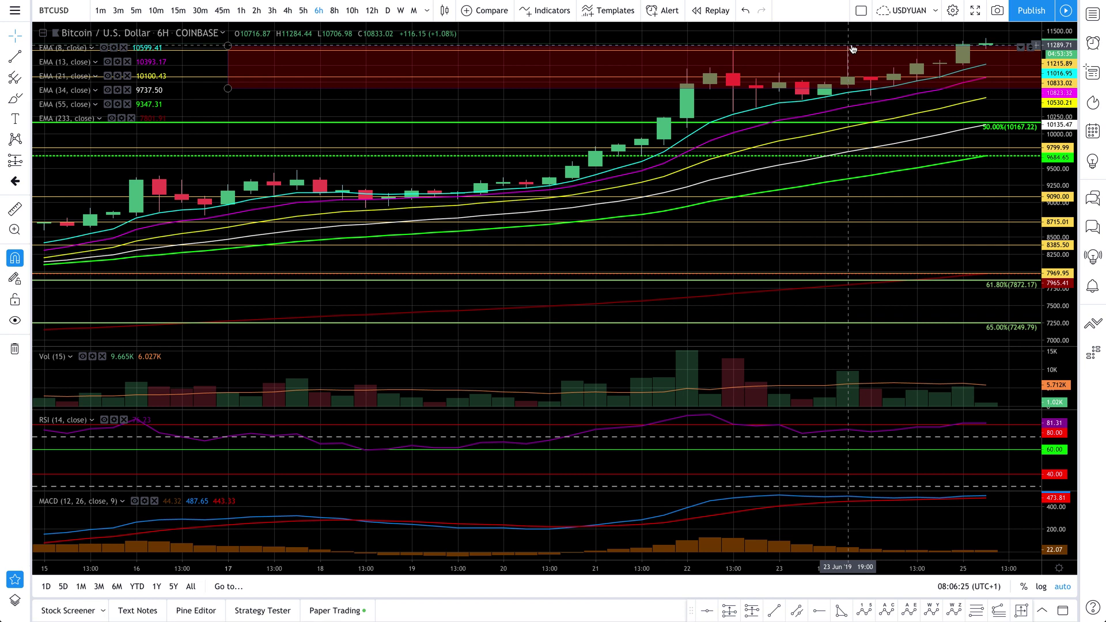
Lower the red resistance zone's top edge and delete the horizontal line at 11214.30
{"action": "left_click_drag", "start_coordinate": [850, 50], "coordinate": [854, 65]}
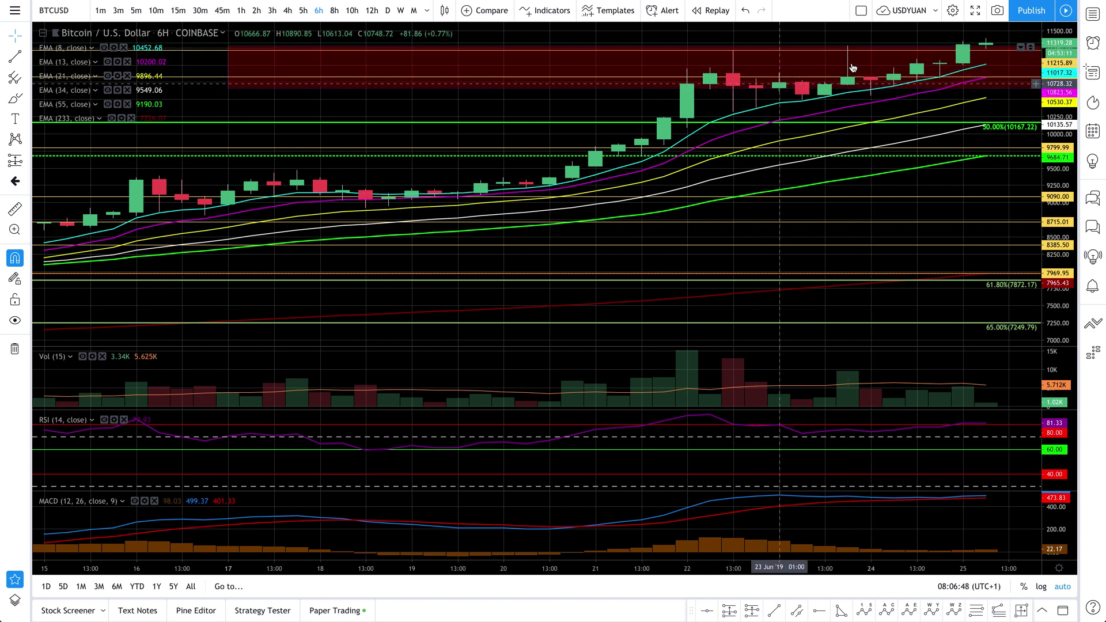
{"action": "left_click", "coordinate": [963, 50]}
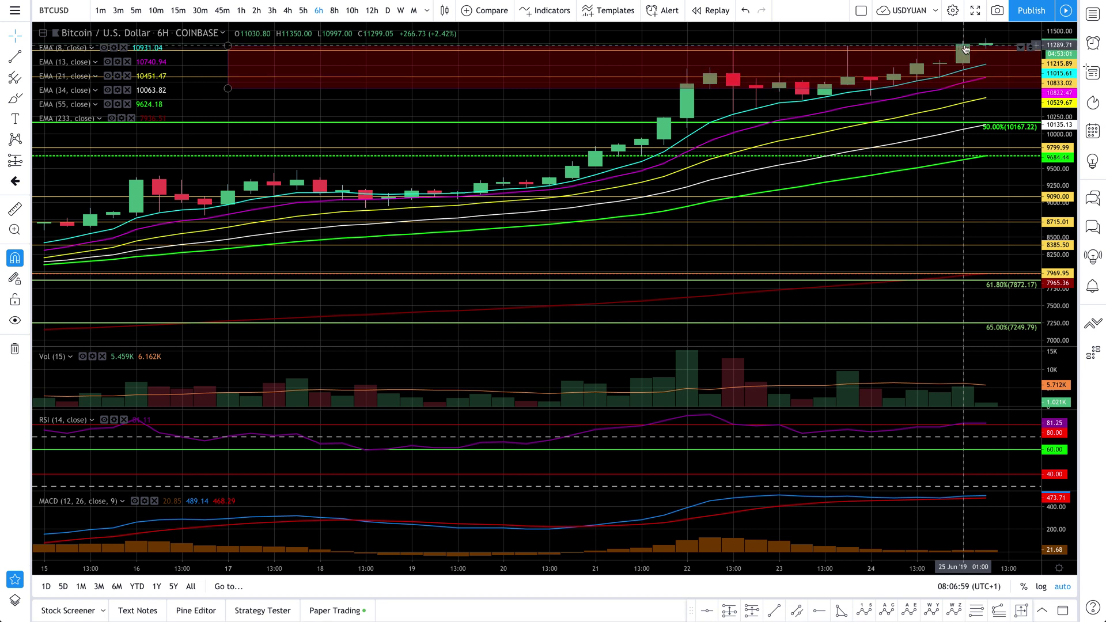
{"action": "left_click", "coordinate": [964, 51]}
{"action": "key", "text": "Delete"}
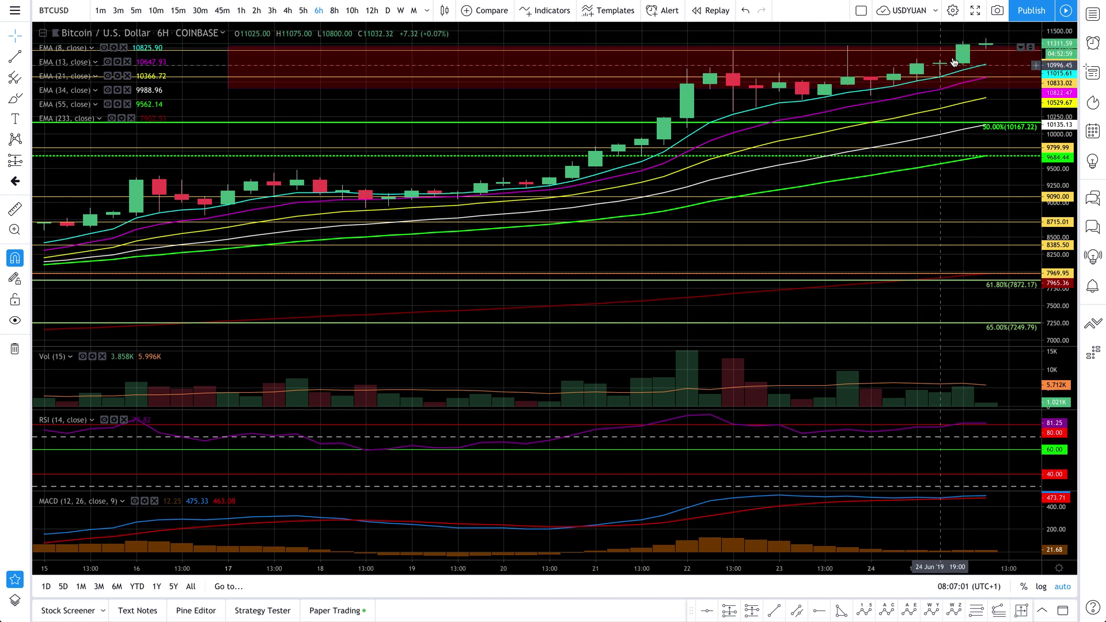
{"action": "scroll", "coordinate": [958, 58], "scroll_direction": "up", "scroll_amount": 3}
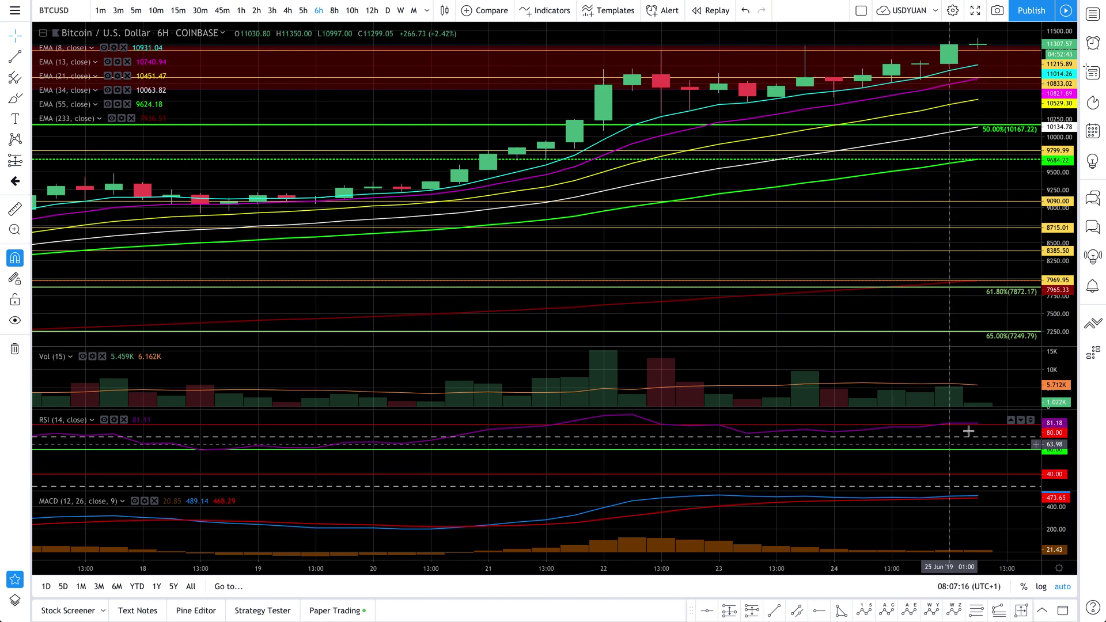
{"action": "double_click", "coordinate": [932, 520]}
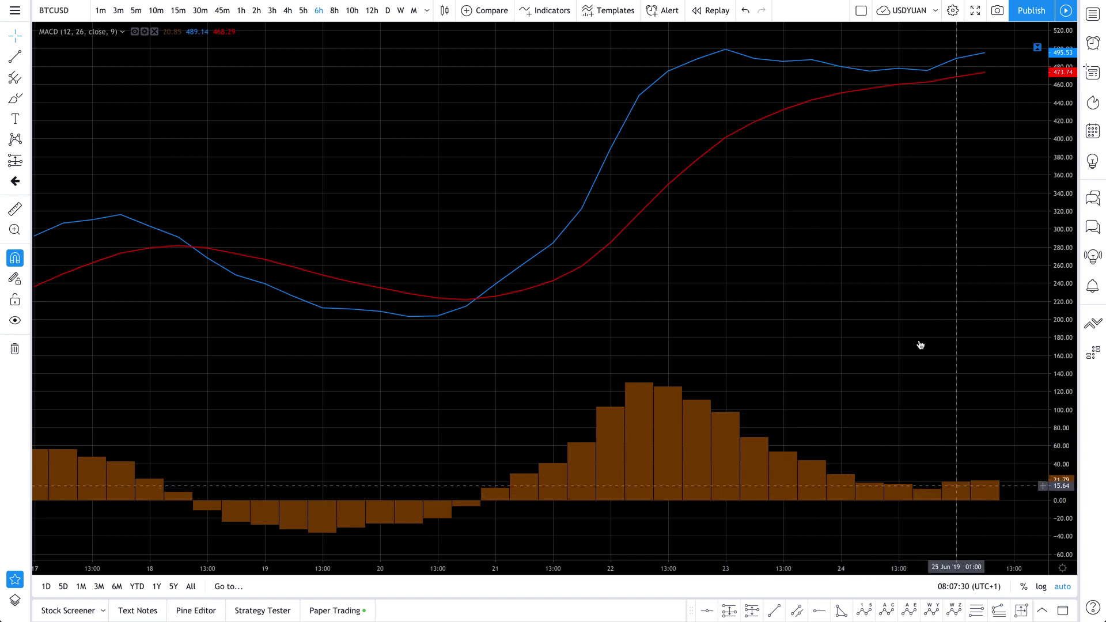
{"action": "double_click", "coordinate": [876, 247]}
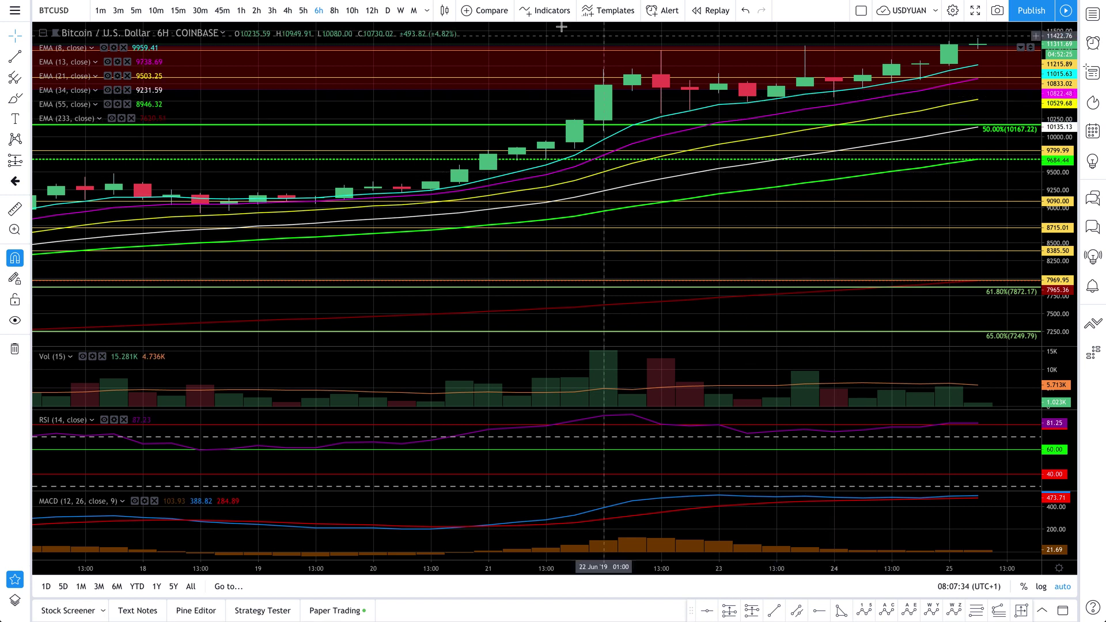
Switch the chart to 4-hour candles and shift the view toward the latest candles
{"action": "left_click", "coordinate": [273, 10]}
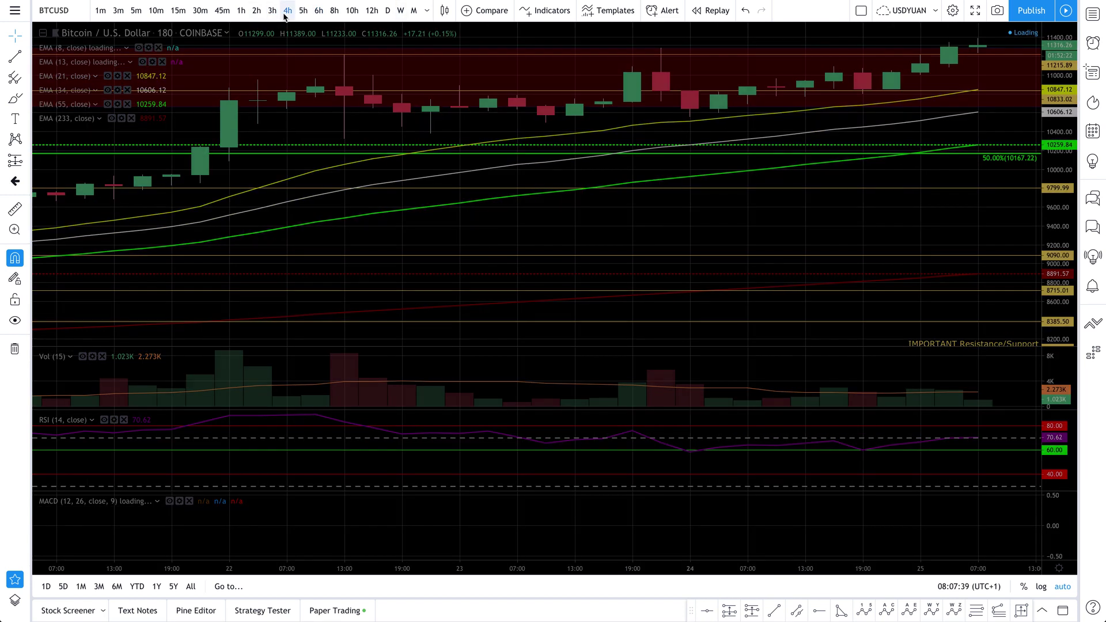
{"action": "left_click", "coordinate": [285, 14]}
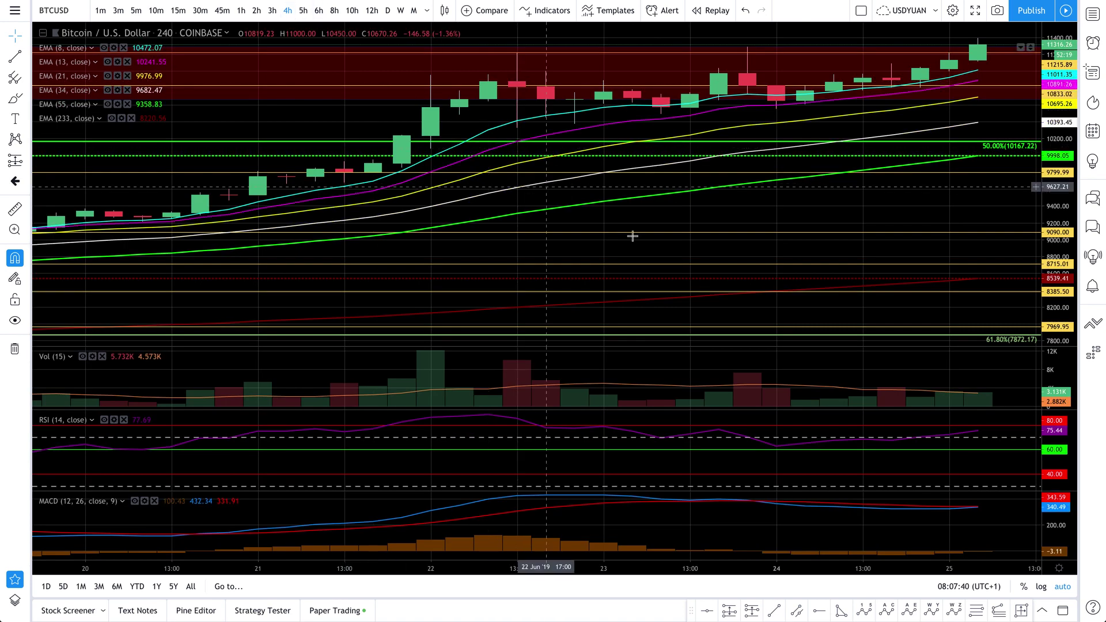
{"action": "scroll", "coordinate": [724, 199], "scroll_direction": "down", "scroll_amount": 2}
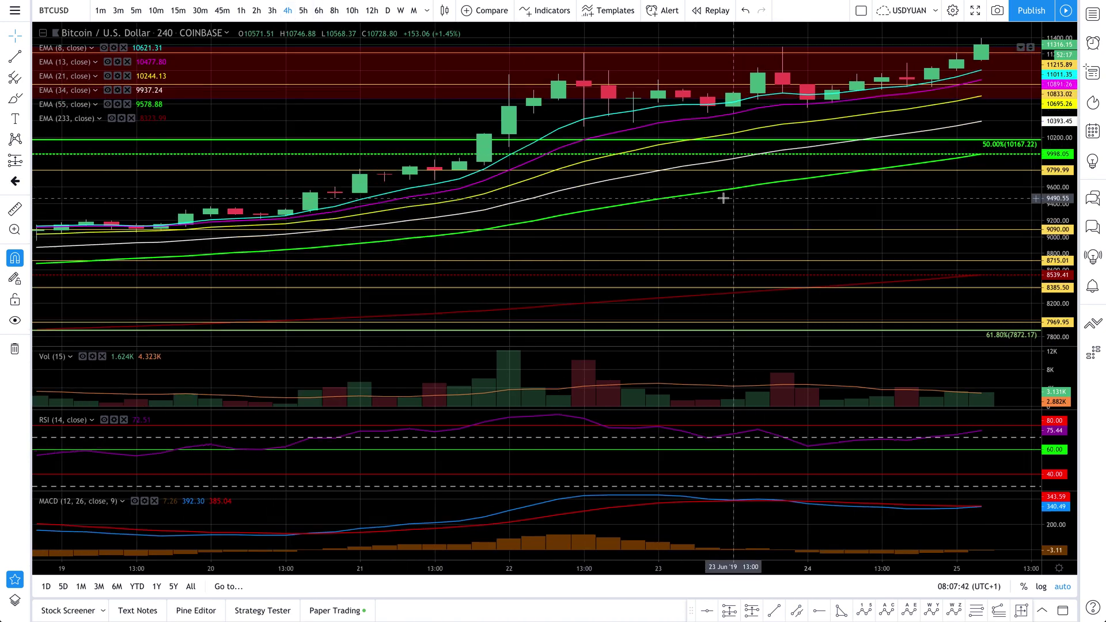
{"action": "scroll", "coordinate": [723, 199], "scroll_direction": "down", "scroll_amount": 3}
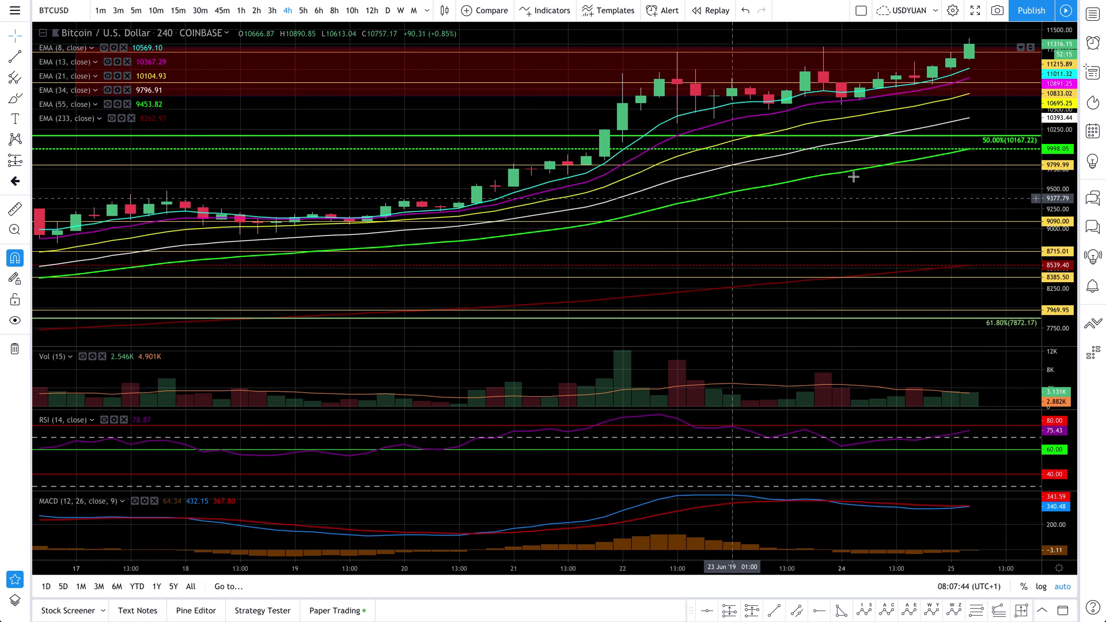
{"action": "left_click_drag", "start_coordinate": [831, 189], "coordinate": [819, 189]}
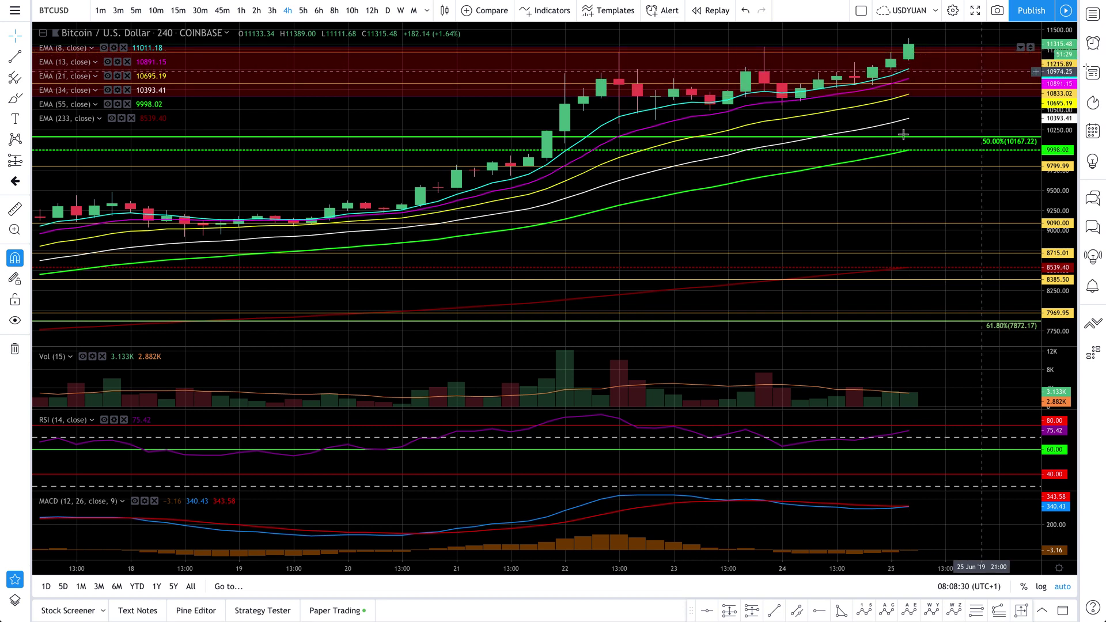
Maximise the MACD pane to inspect its lines, then restore the price, volume and RSI panes
{"action": "double_click", "coordinate": [934, 519]}
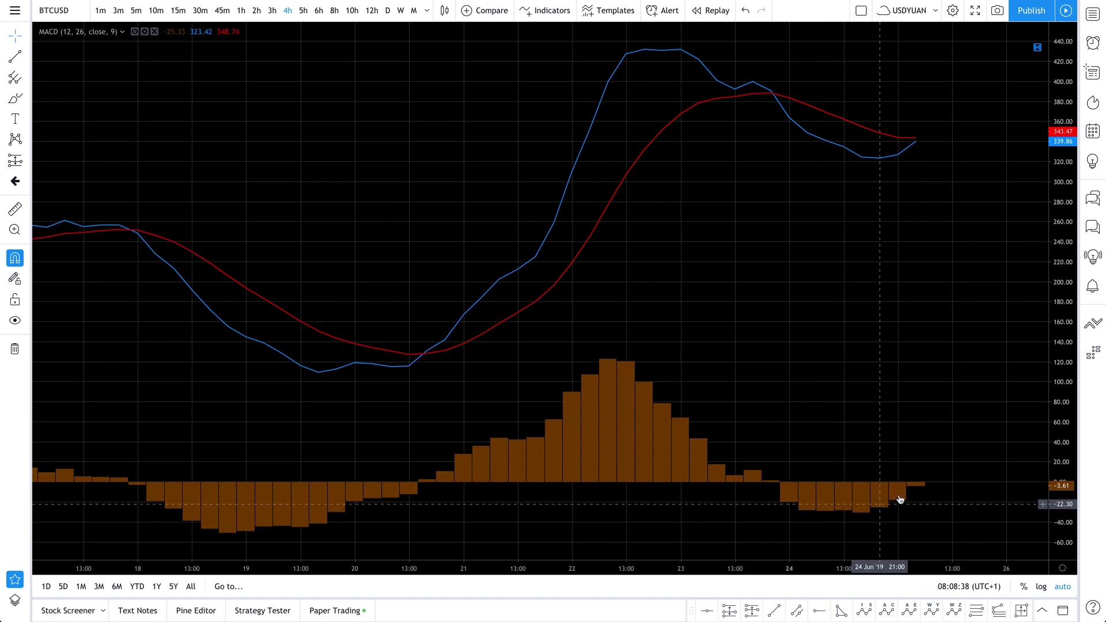
{"action": "double_click", "coordinate": [813, 202]}
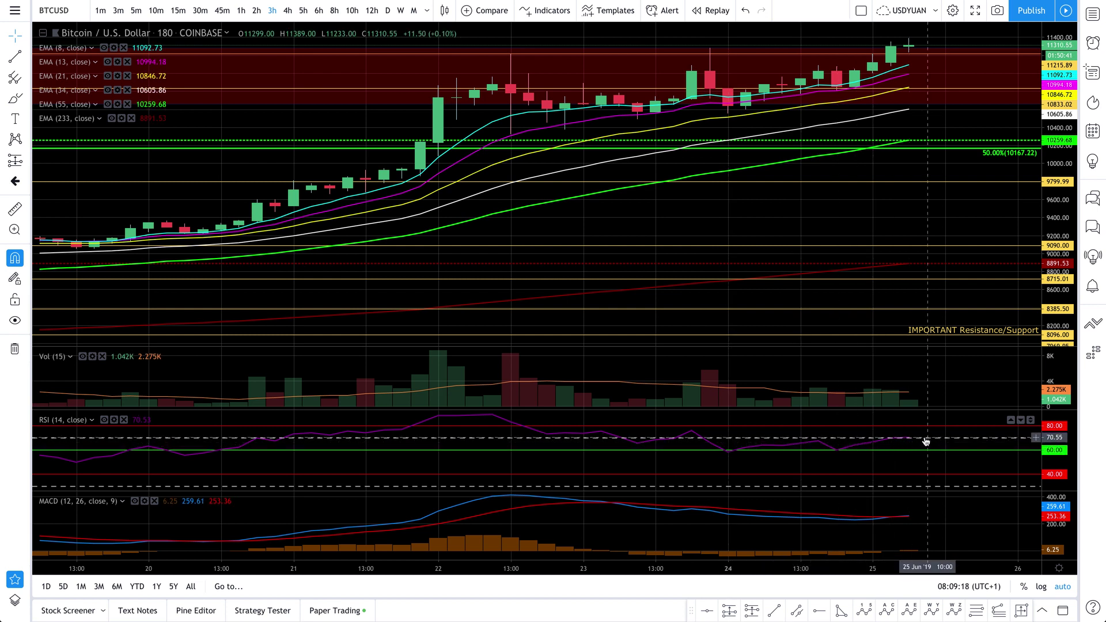
{"action": "double_click", "coordinate": [926, 514]}
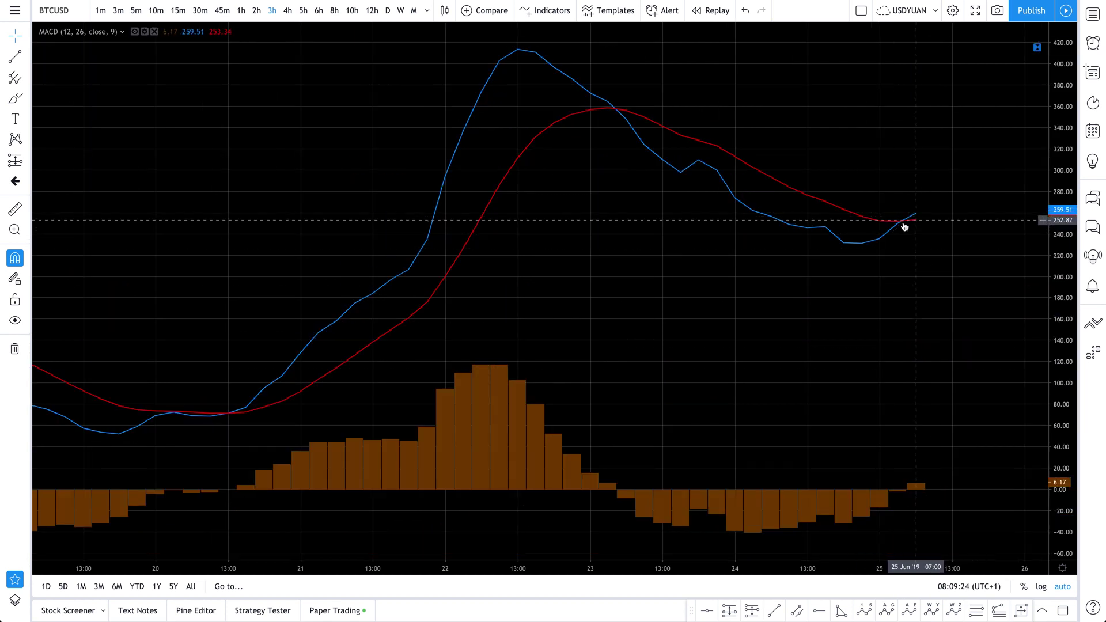
{"action": "double_click", "coordinate": [869, 227]}
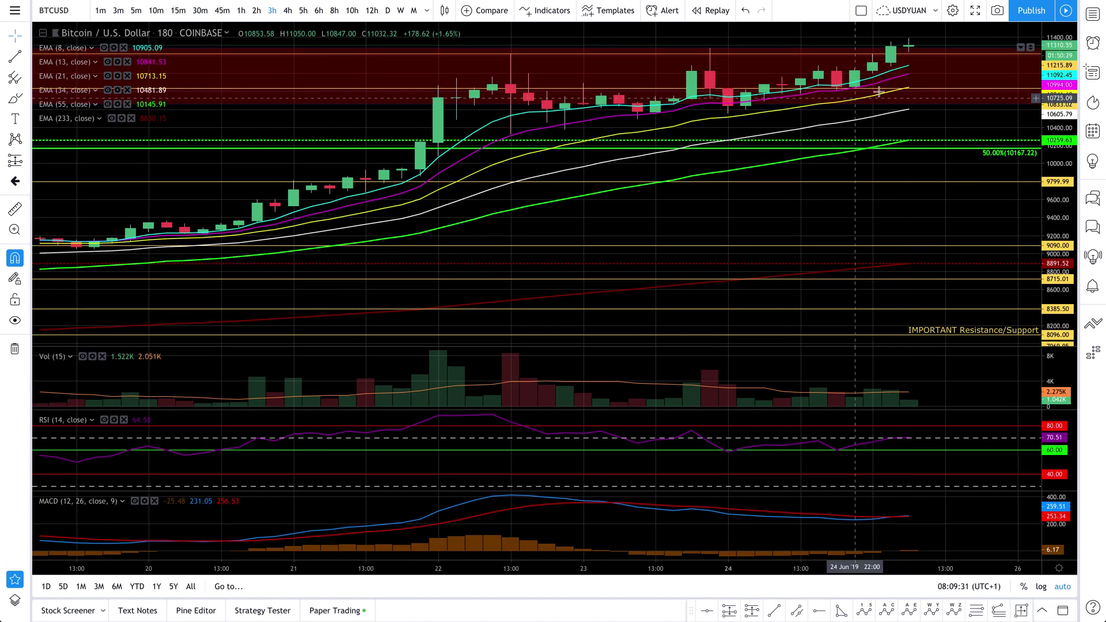
{"action": "scroll", "coordinate": [769, 178], "scroll_direction": "down", "scroll_amount": 4}
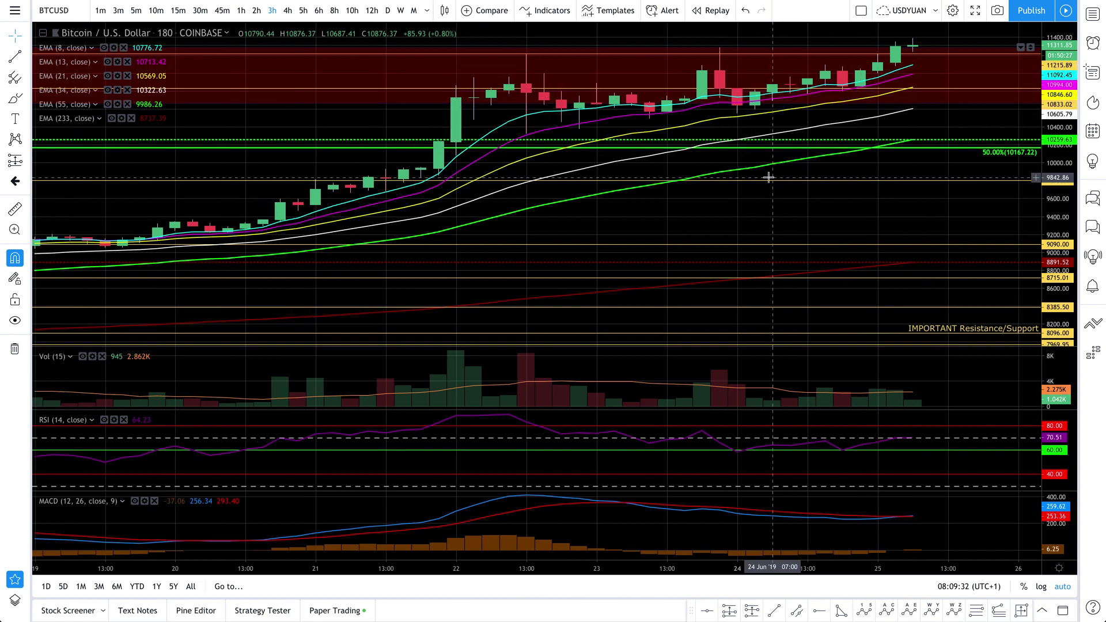
{"action": "scroll", "coordinate": [769, 178], "scroll_direction": "down", "scroll_amount": 5}
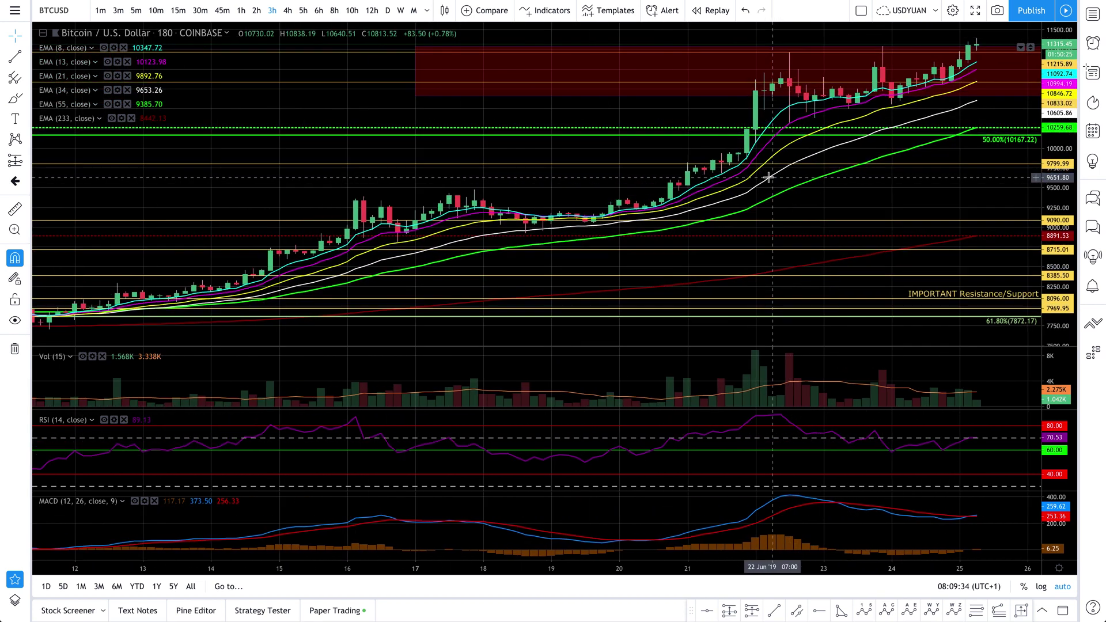
{"action": "scroll", "coordinate": [770, 177], "scroll_direction": "down", "scroll_amount": 6}
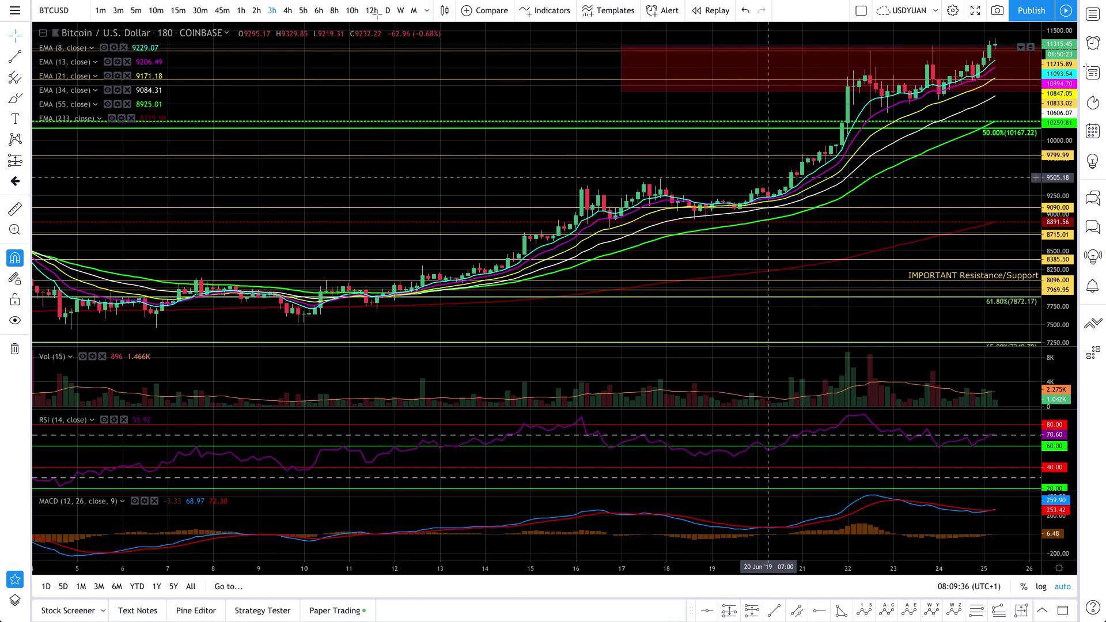
{"action": "scroll", "coordinate": [767, 177], "scroll_direction": "down", "scroll_amount": 5}
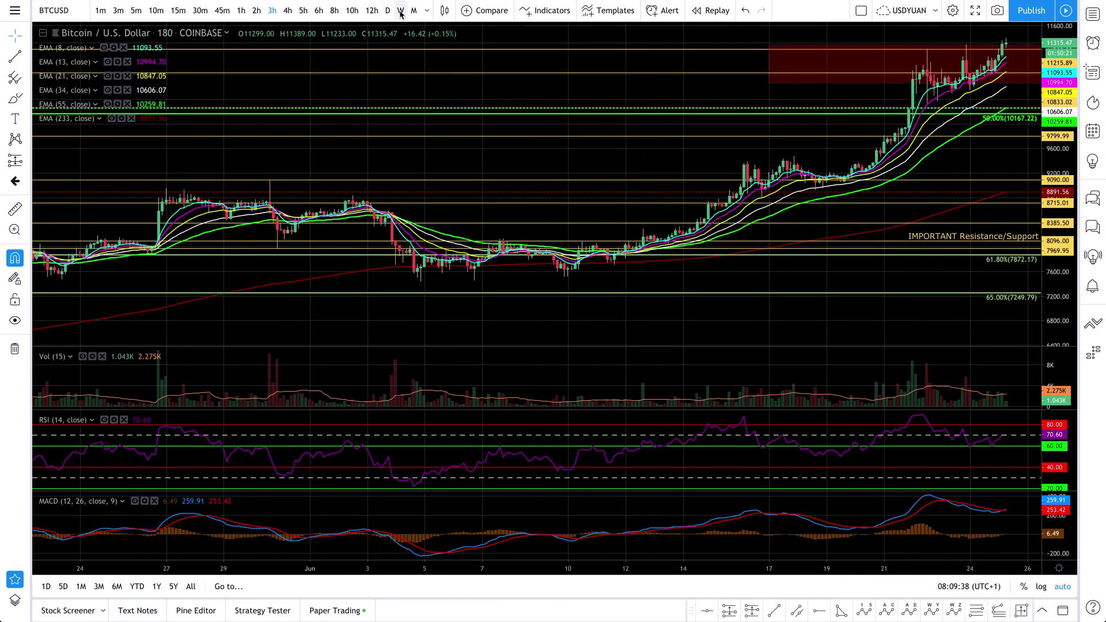
Switch the chart to weekly candles and zoom in
{"action": "left_click", "coordinate": [400, 10]}
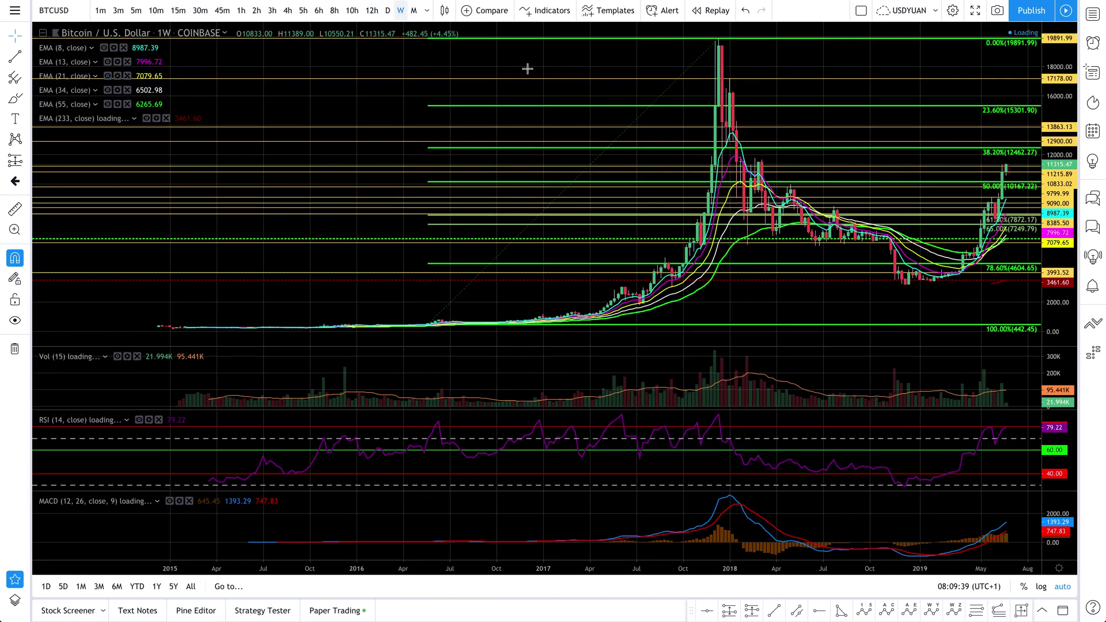
{"action": "scroll", "coordinate": [845, 177], "scroll_direction": "up", "scroll_amount": 3}
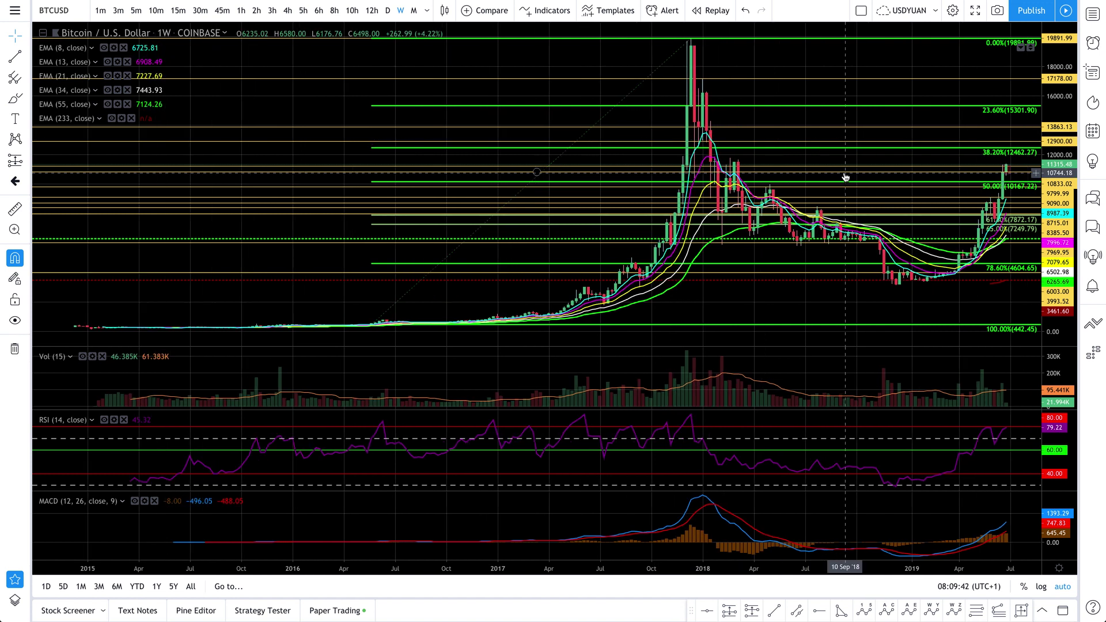
{"action": "scroll", "coordinate": [845, 176], "scroll_direction": "up", "scroll_amount": 2}
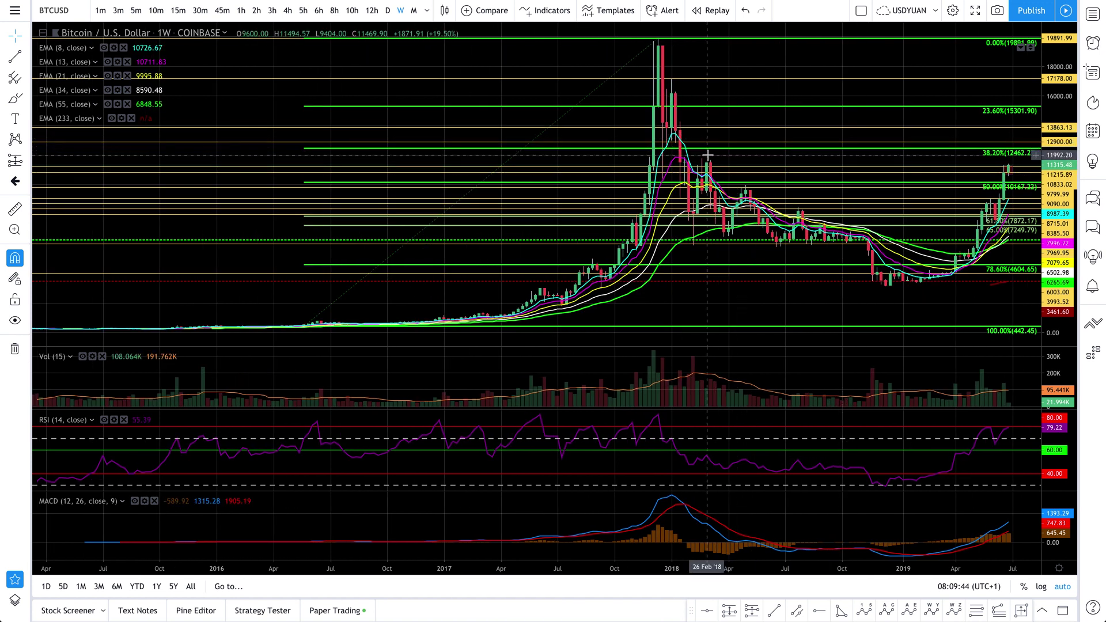
{"action": "scroll", "coordinate": [921, 179], "scroll_direction": "up", "scroll_amount": 3}
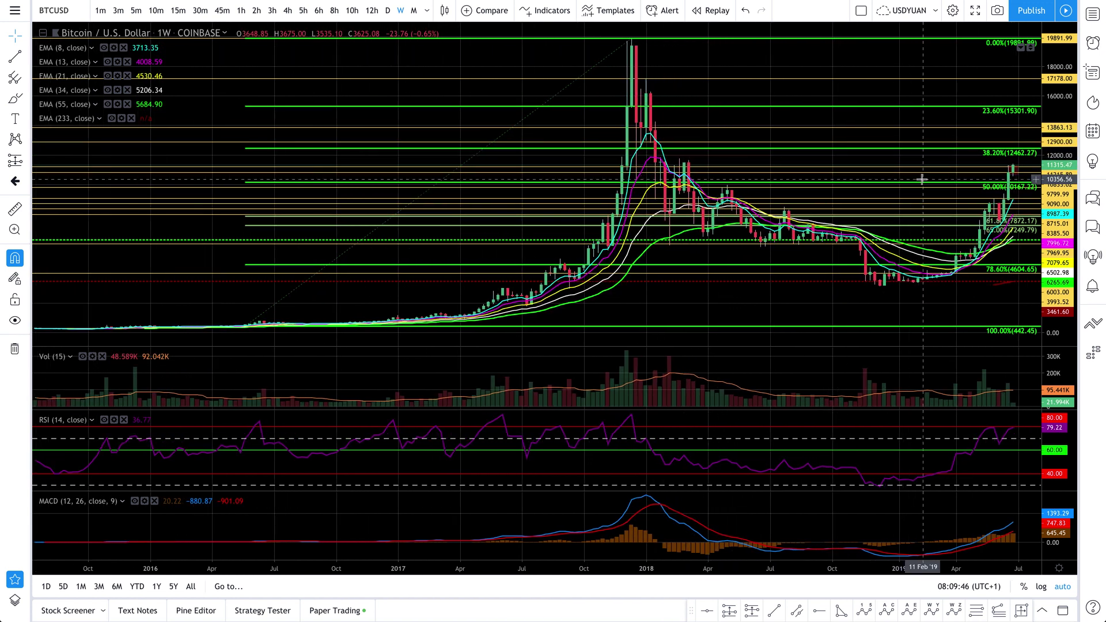
{"action": "scroll", "coordinate": [921, 179], "scroll_direction": "up", "scroll_amount": 4}
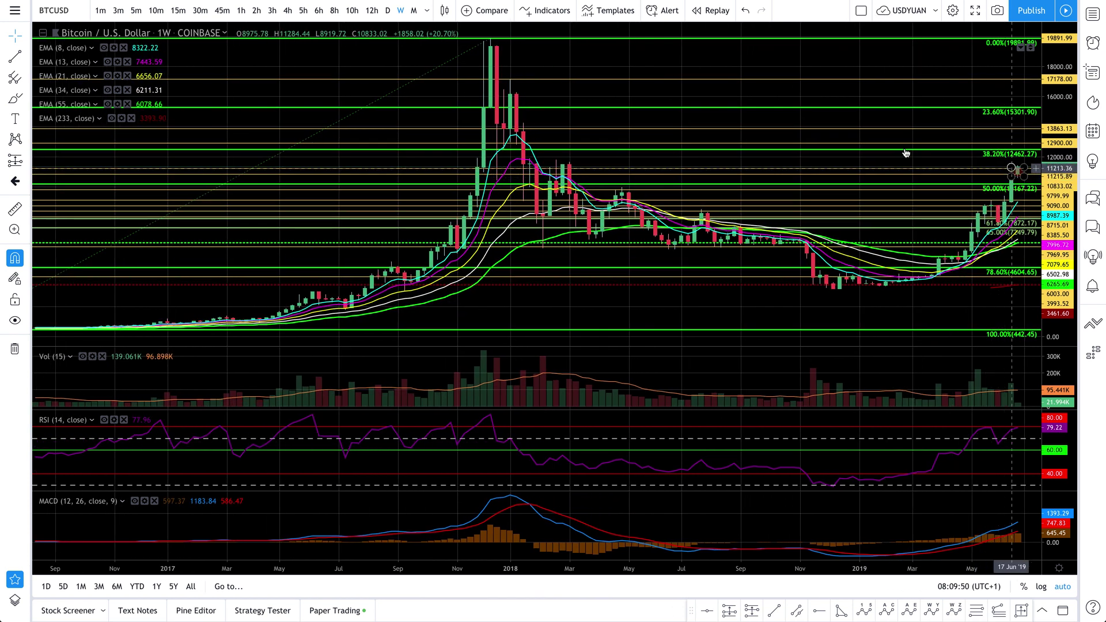
Draw the red resistance zone from the latest candle back to February 2018, stretching it higher and earlier
{"action": "left_click", "coordinate": [1024, 175]}
{"action": "left_click", "coordinate": [556, 163]}
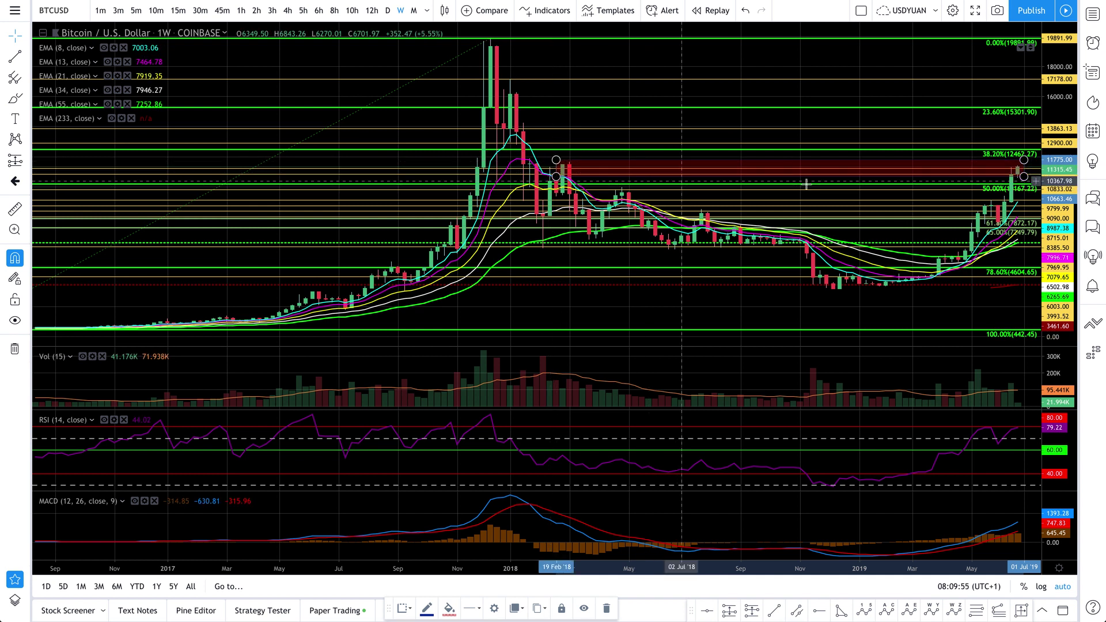
{"action": "scroll", "coordinate": [837, 181], "scroll_direction": "up", "scroll_amount": 1}
{"action": "scroll", "coordinate": [837, 181], "scroll_direction": "up", "scroll_amount": 8}
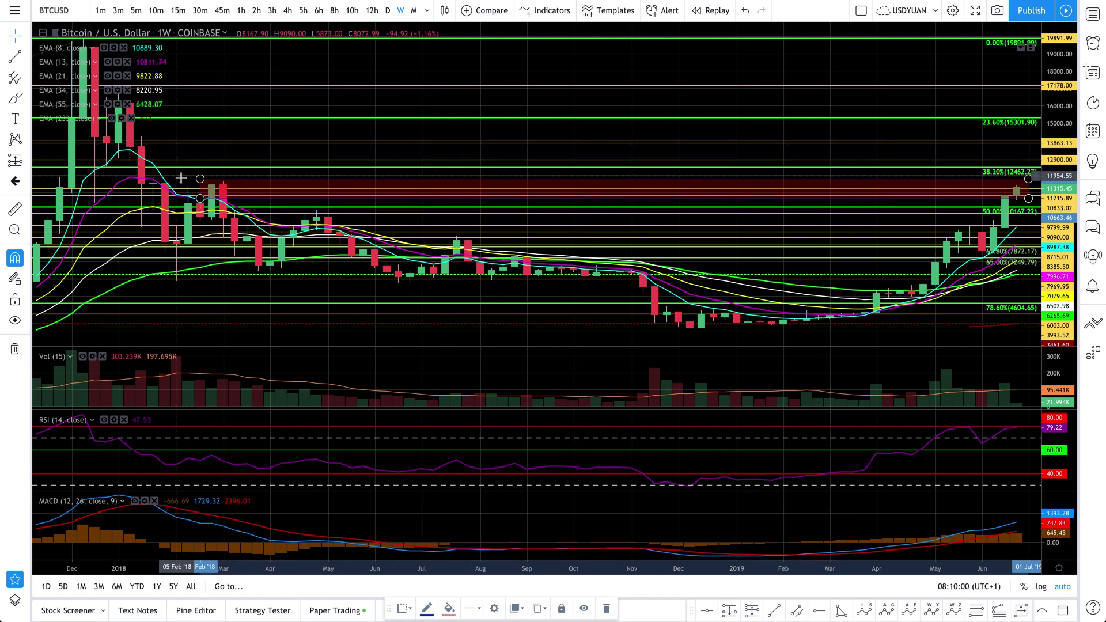
{"action": "left_click_drag", "start_coordinate": [200, 180], "coordinate": [154, 173]}
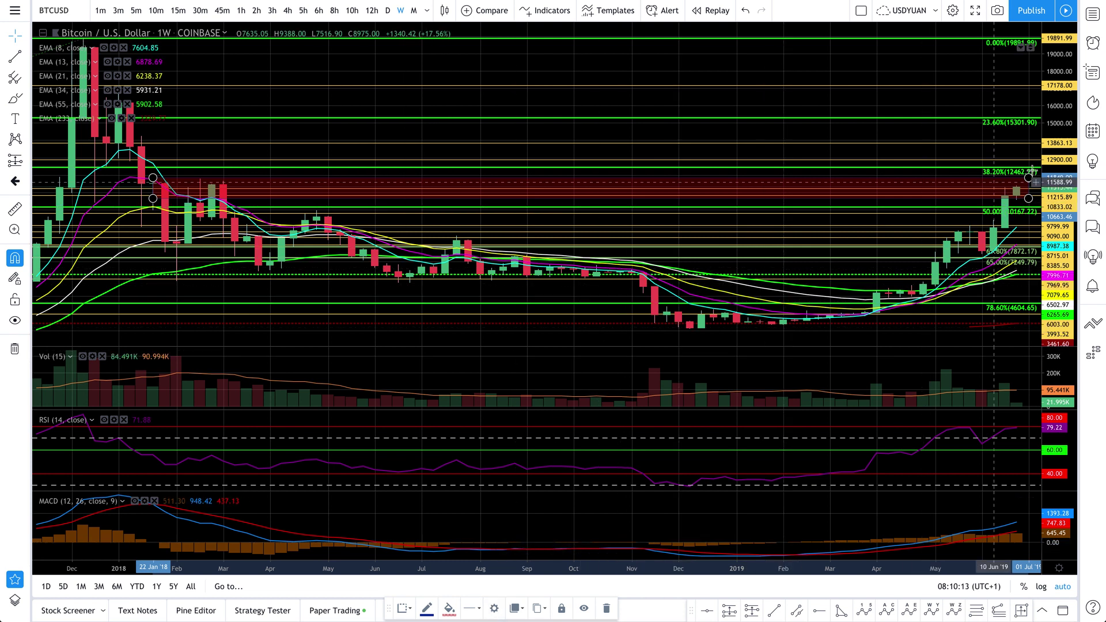
Set the red zone's coordinates to bars 234 through 240 and apply them
{"action": "double_click", "coordinate": [1011, 199]}
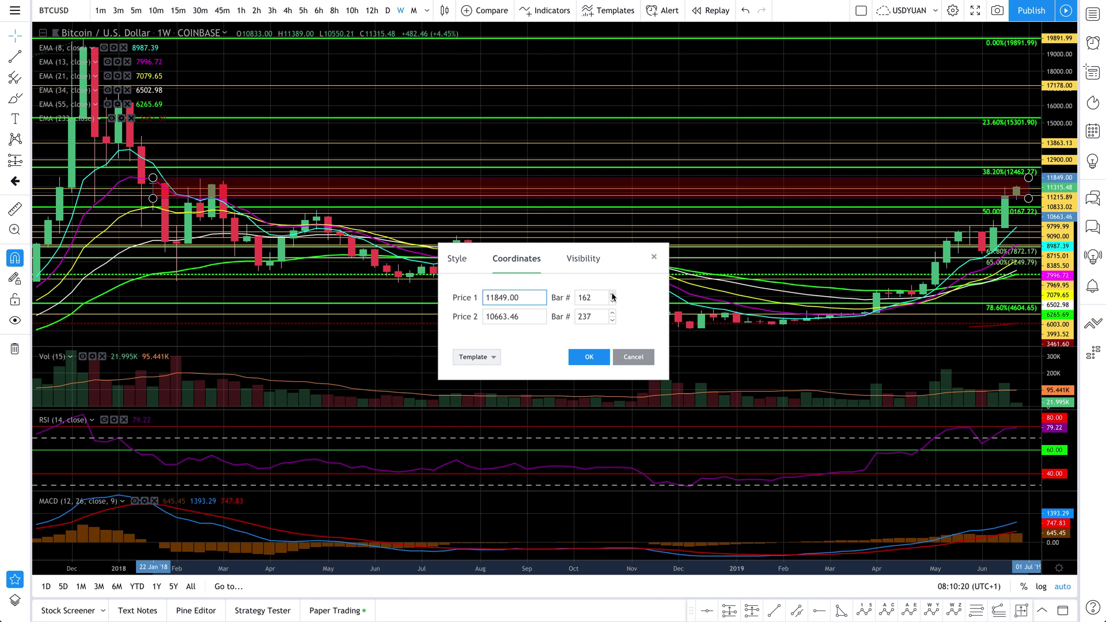
{"action": "left_click_drag", "start_coordinate": [612, 297], "coordinate": [613, 297]}
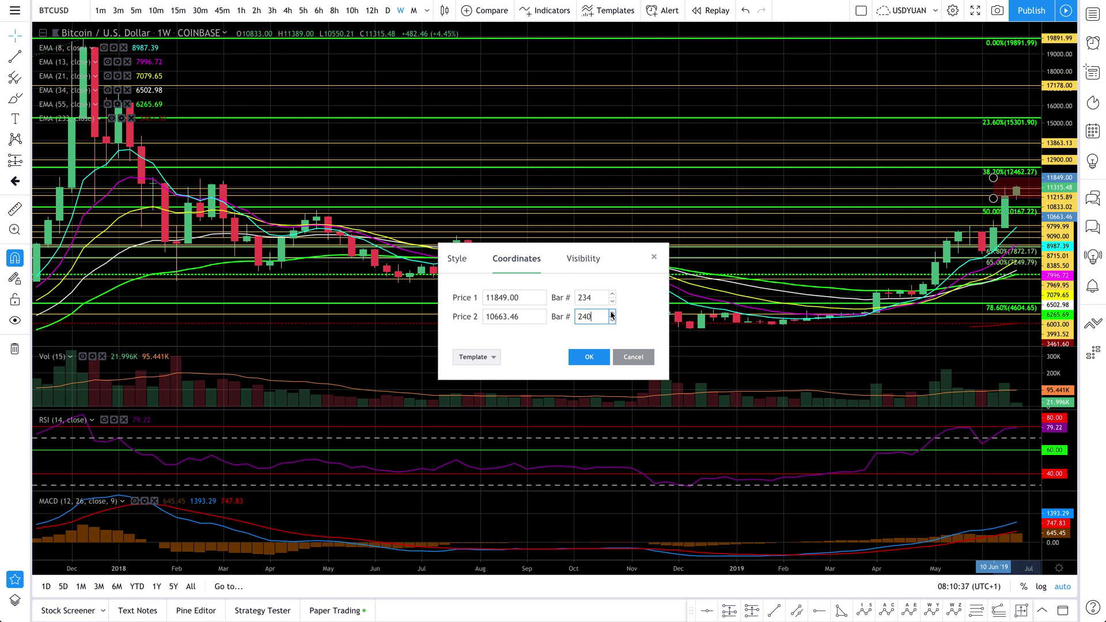
{"action": "left_click", "coordinate": [588, 364]}
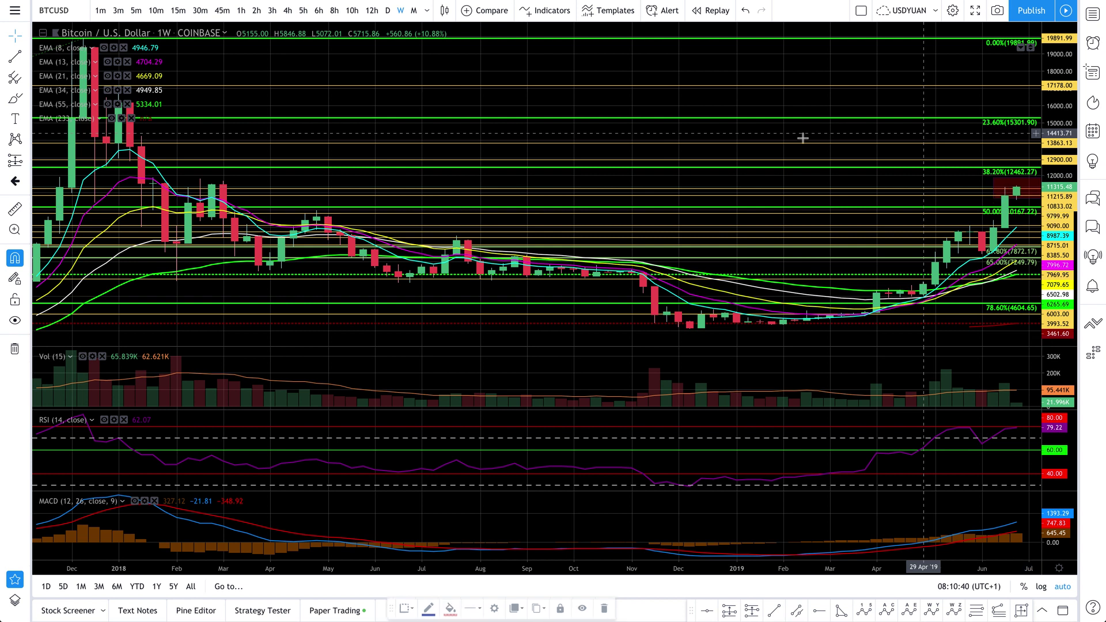
{"action": "scroll", "coordinate": [707, 136], "scroll_direction": "right", "scroll_amount": 5}
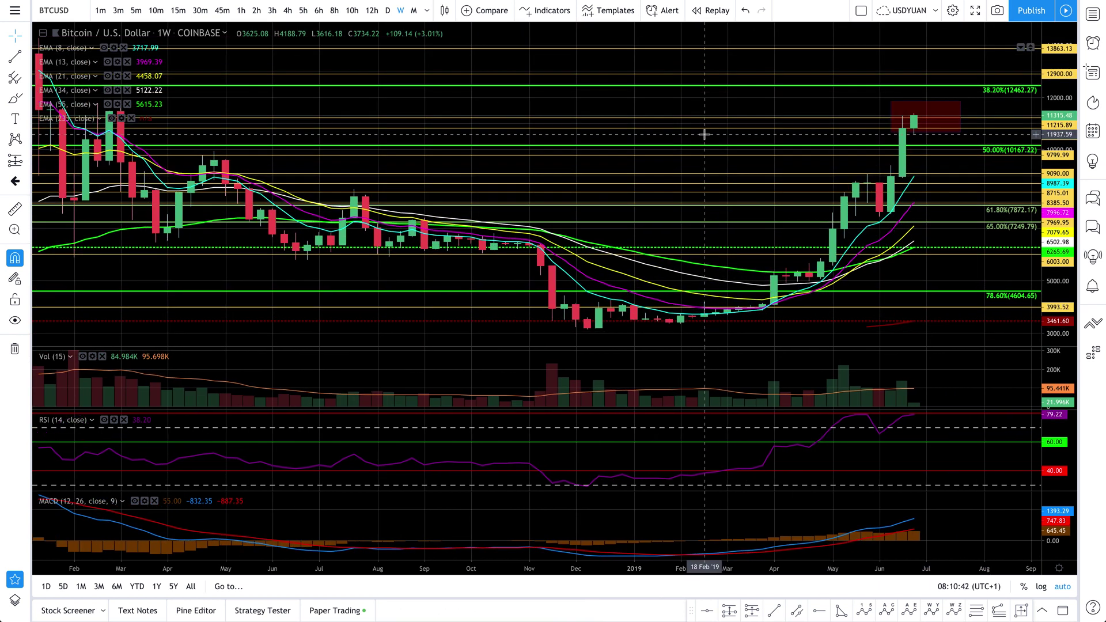
{"action": "scroll", "coordinate": [704, 134], "scroll_direction": "up", "scroll_amount": 5}
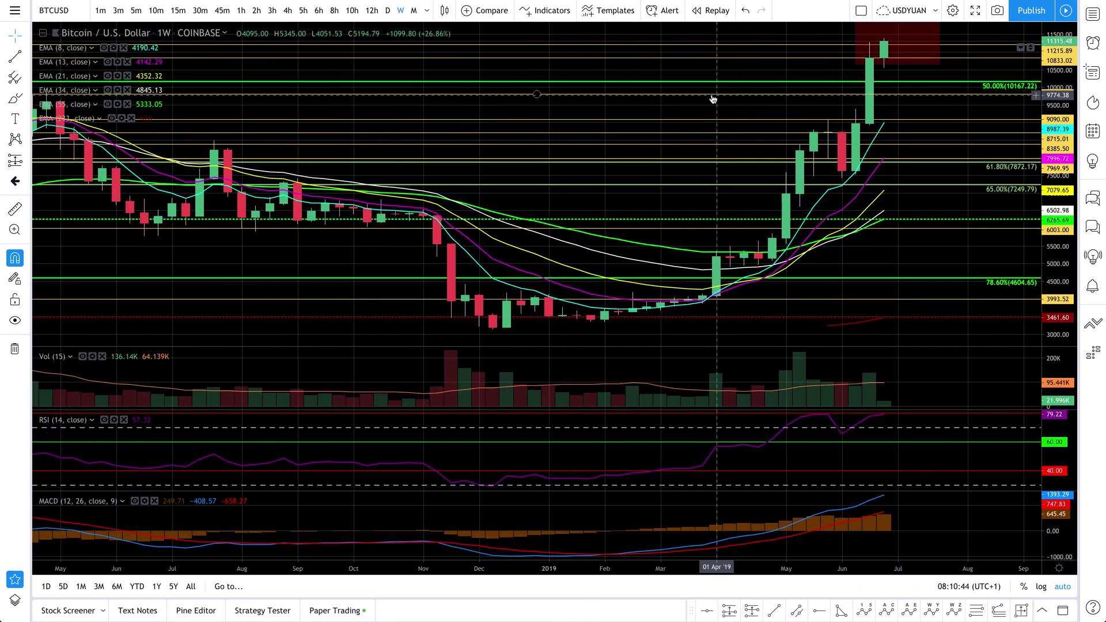
{"action": "scroll", "coordinate": [712, 99], "scroll_direction": "down", "scroll_amount": 6}
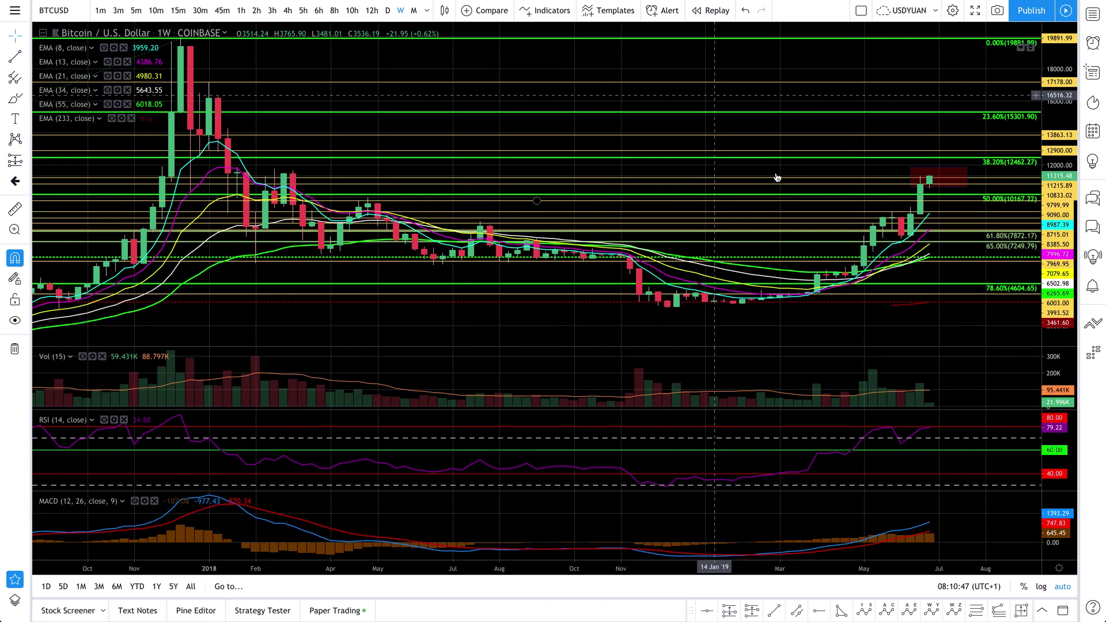
{"action": "scroll", "coordinate": [892, 178], "scroll_direction": "down", "scroll_amount": 3}
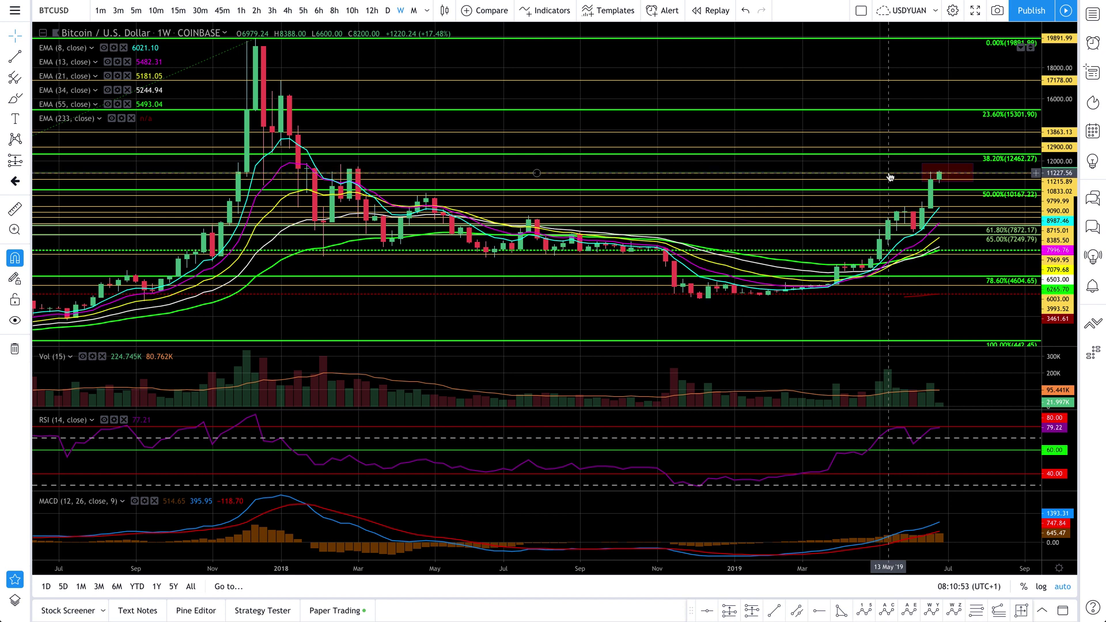
{"action": "left_click", "coordinate": [890, 173], "text": "shift"}
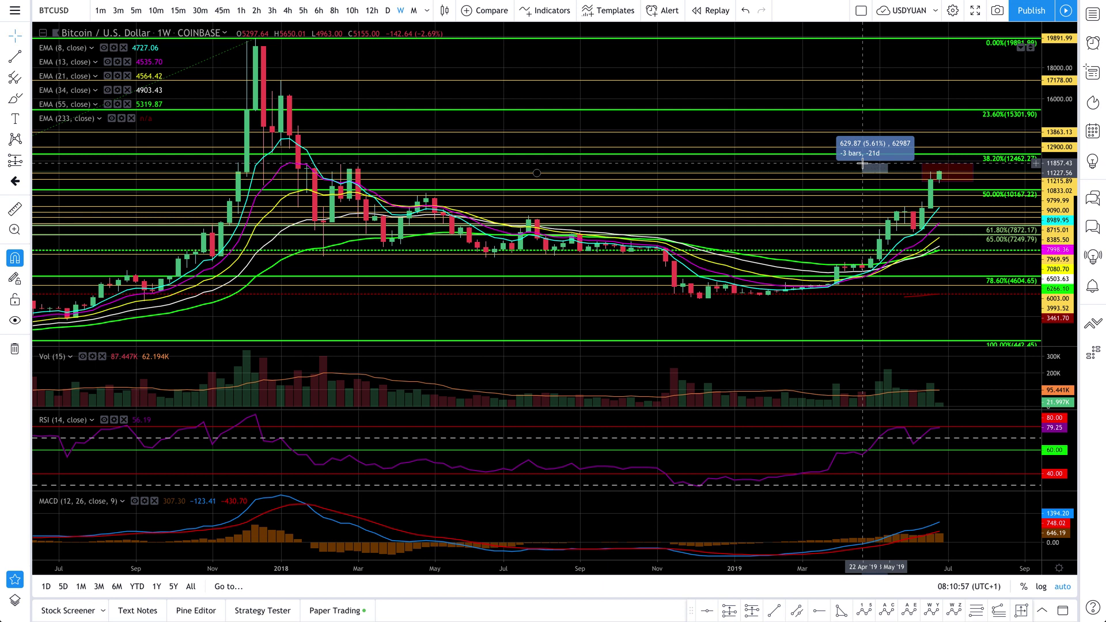
{"action": "left_click", "coordinate": [847, 184]}
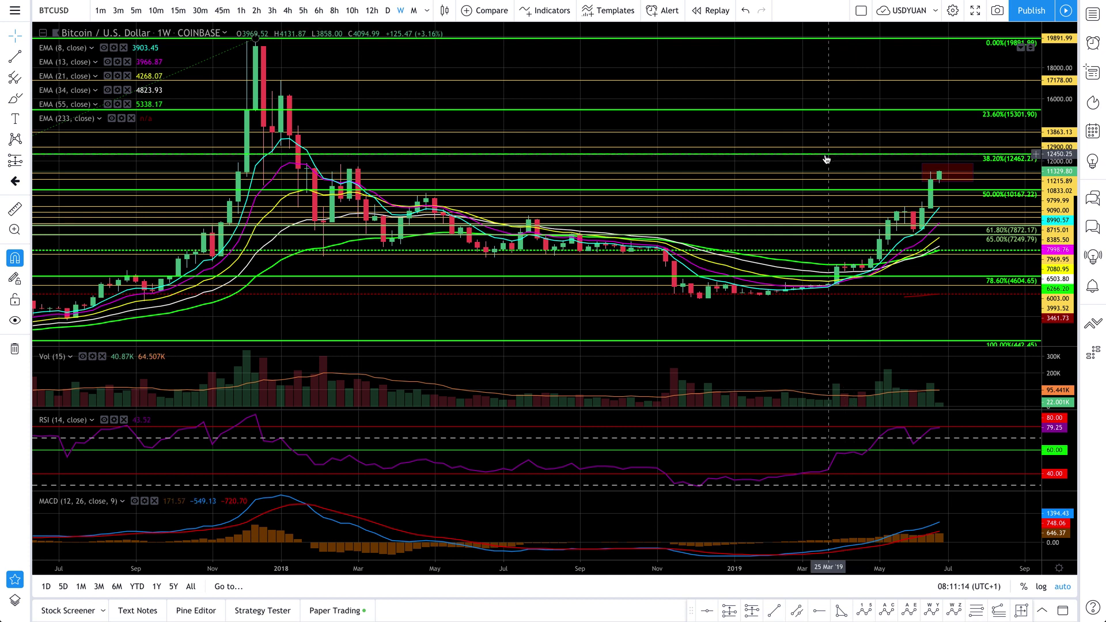
{"action": "scroll", "coordinate": [832, 157], "scroll_direction": "down", "scroll_amount": 4}
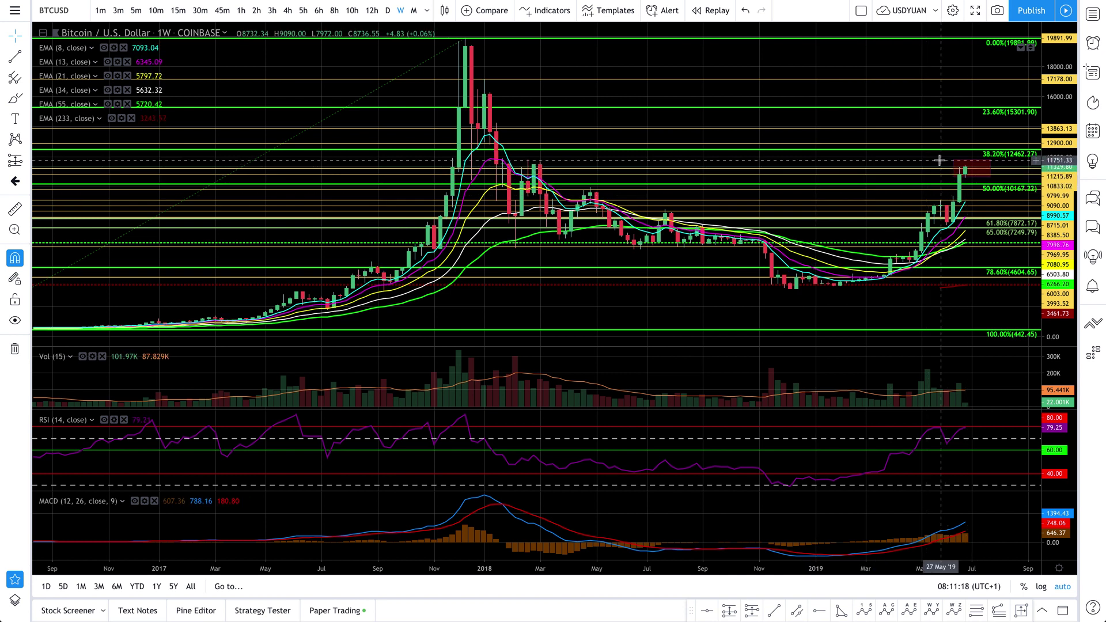
{"action": "scroll", "coordinate": [939, 160], "scroll_direction": "up", "scroll_amount": 1}
{"action": "scroll", "coordinate": [940, 160], "scroll_direction": "up", "scroll_amount": 5}
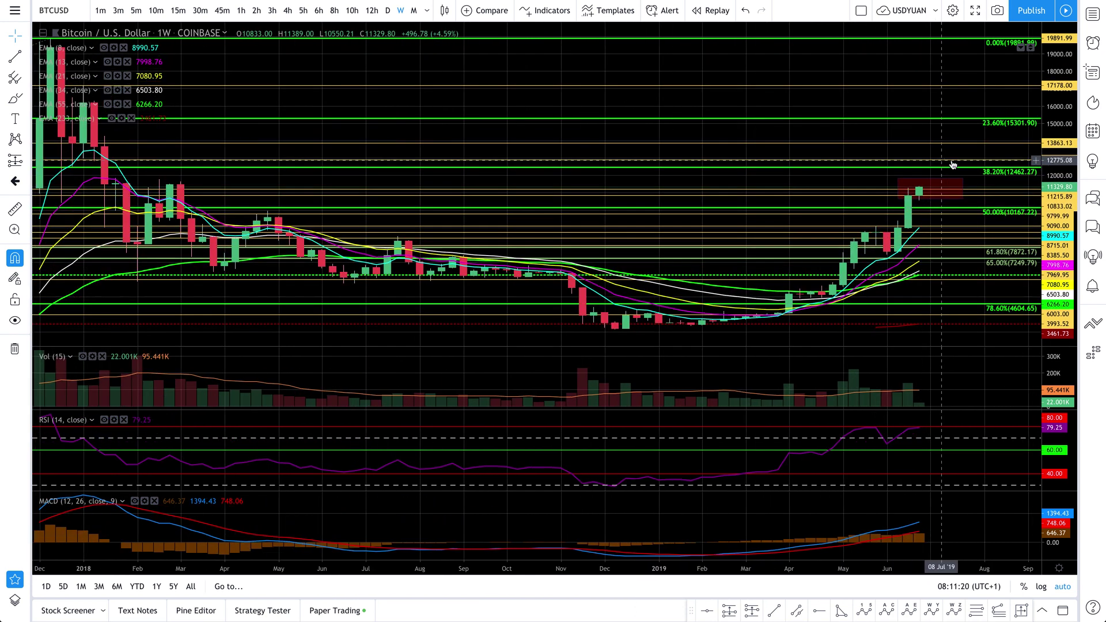
{"action": "left_click", "coordinate": [927, 186]}
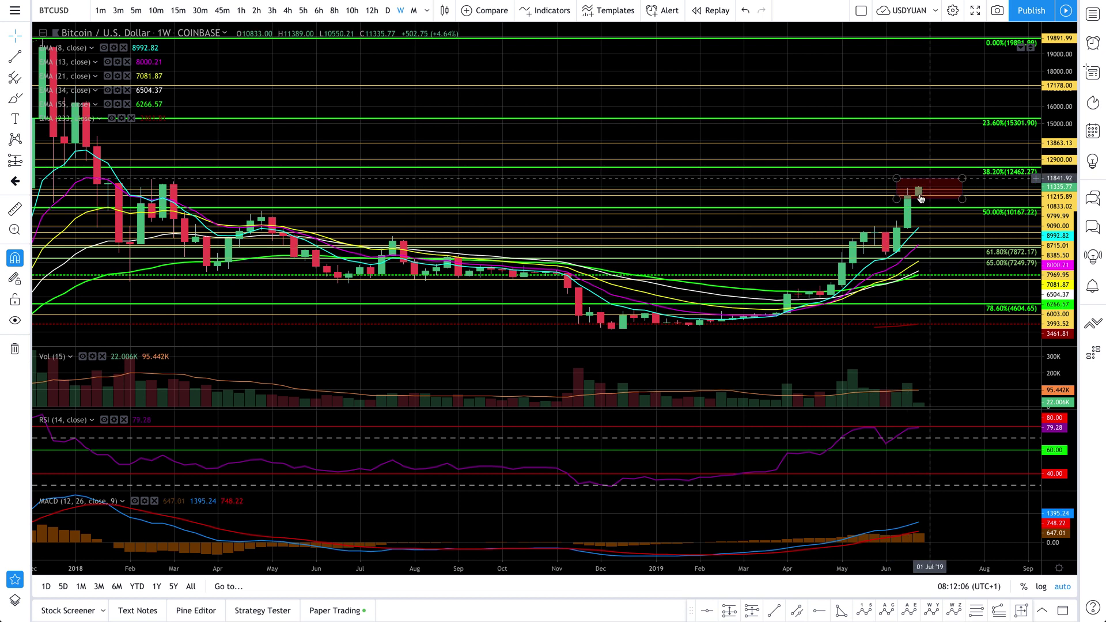
{"action": "scroll", "coordinate": [857, 190], "scroll_direction": "up", "scroll_amount": 1}
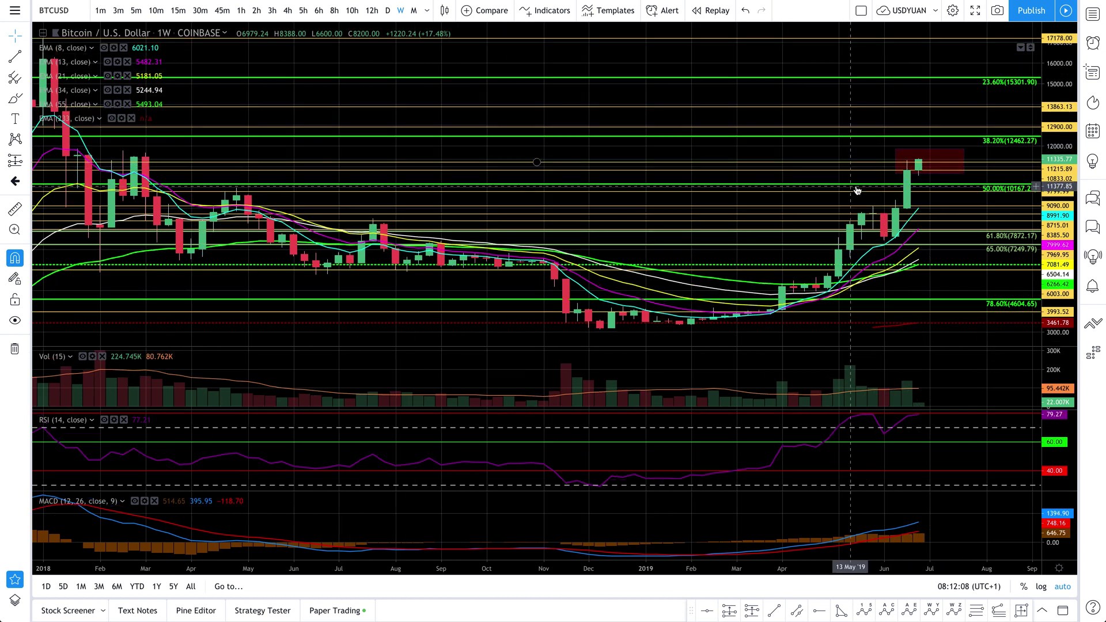
{"action": "scroll", "coordinate": [857, 190], "scroll_direction": "up", "scroll_amount": 4}
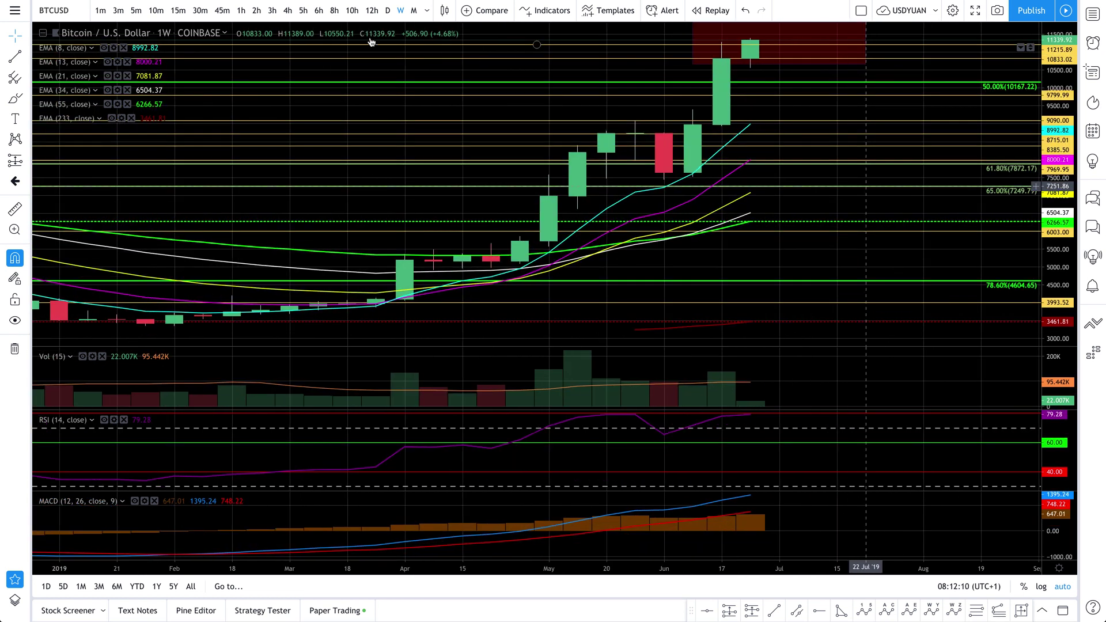
Switch to 1-hour candles, zoom out, then maximise and restore the MACD pane
{"action": "left_click", "coordinate": [242, 11]}
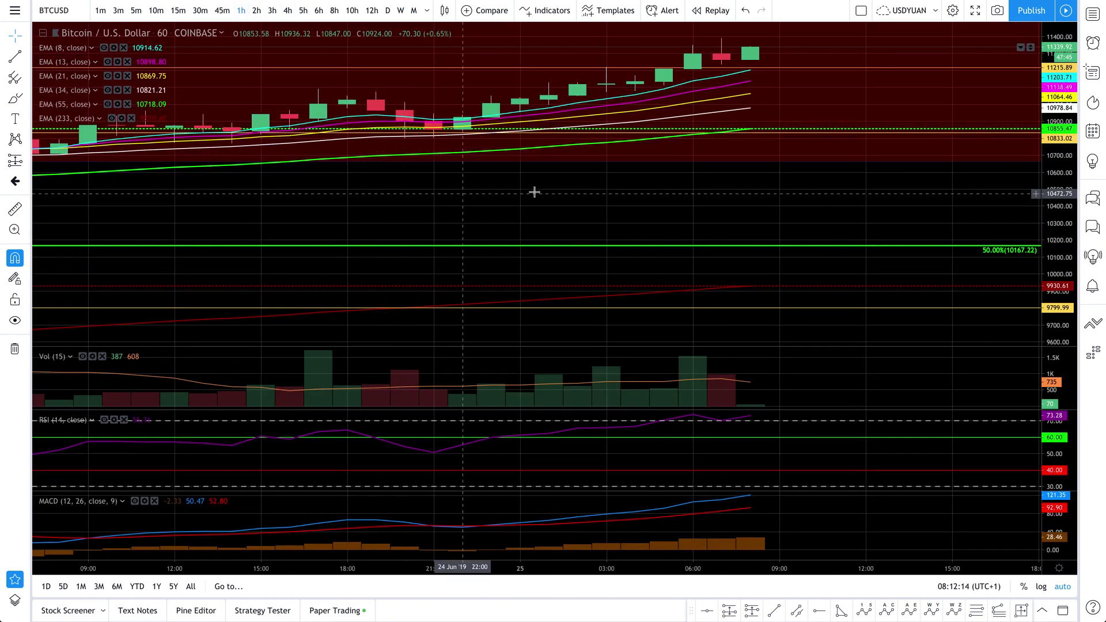
{"action": "scroll", "coordinate": [535, 192], "scroll_direction": "down", "scroll_amount": 3}
{"action": "scroll", "coordinate": [534, 191], "scroll_direction": "down", "scroll_amount": 5}
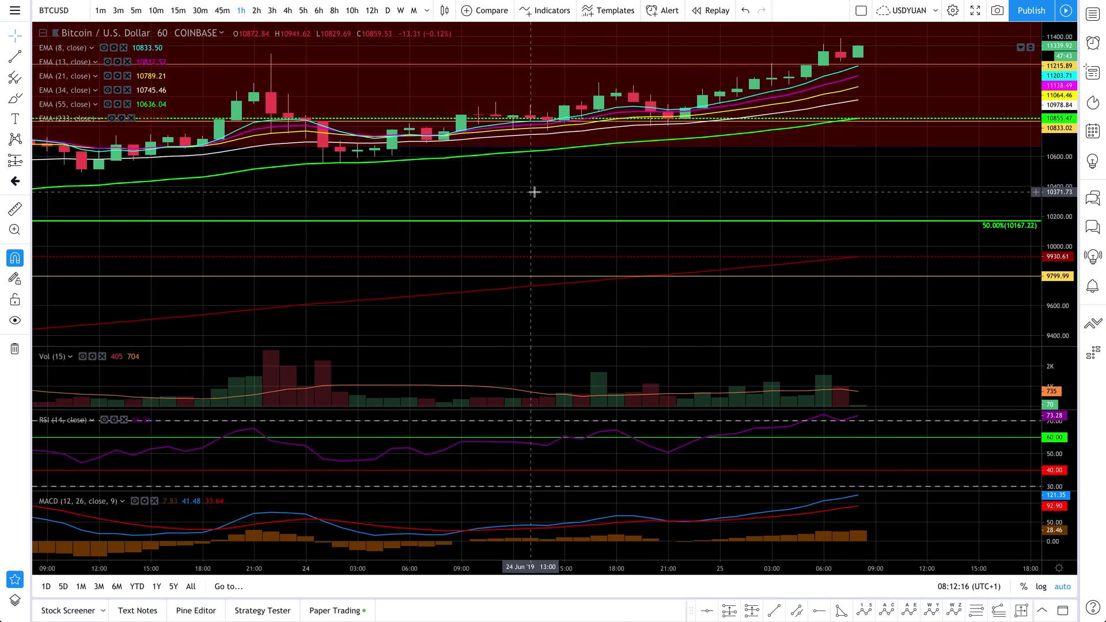
{"action": "scroll", "coordinate": [735, 358], "scroll_direction": "down", "scroll_amount": 3}
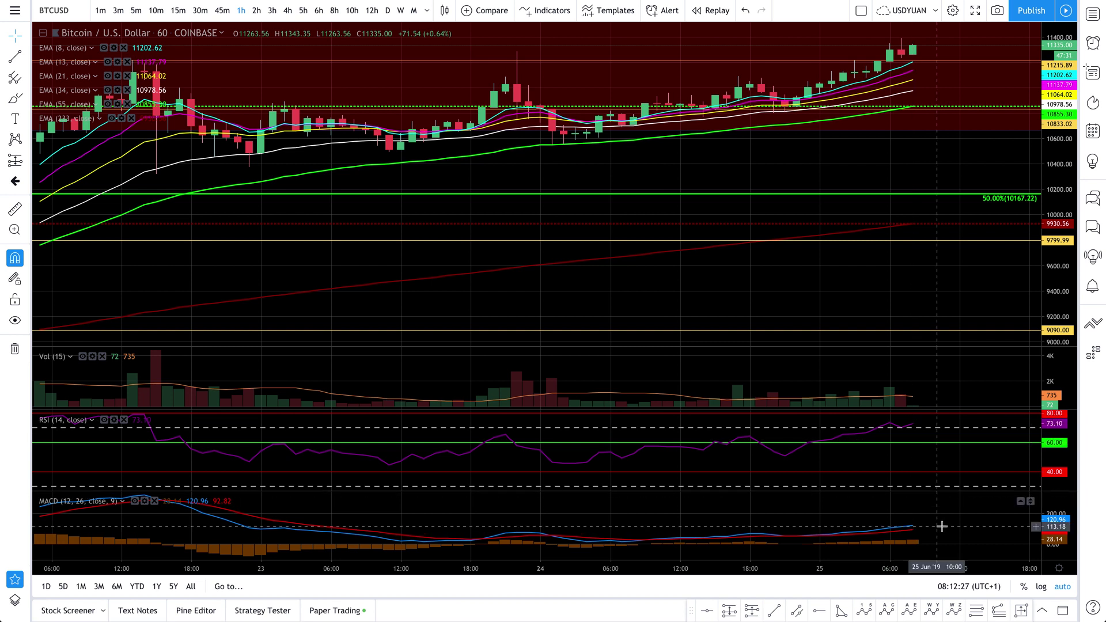
{"action": "double_click", "coordinate": [878, 502]}
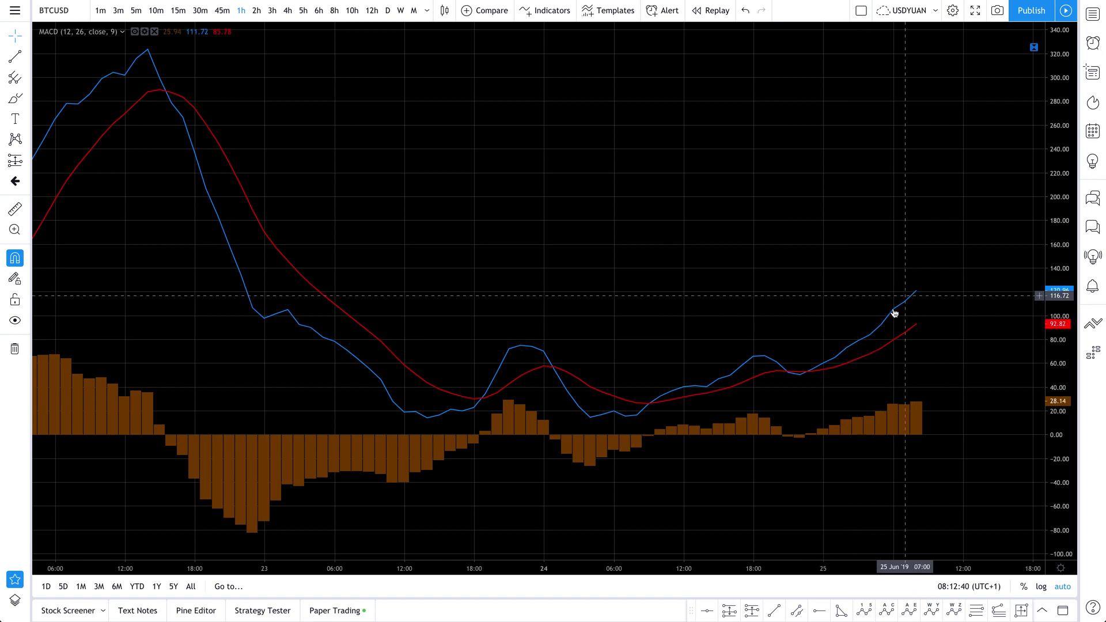
{"action": "double_click", "coordinate": [790, 230]}
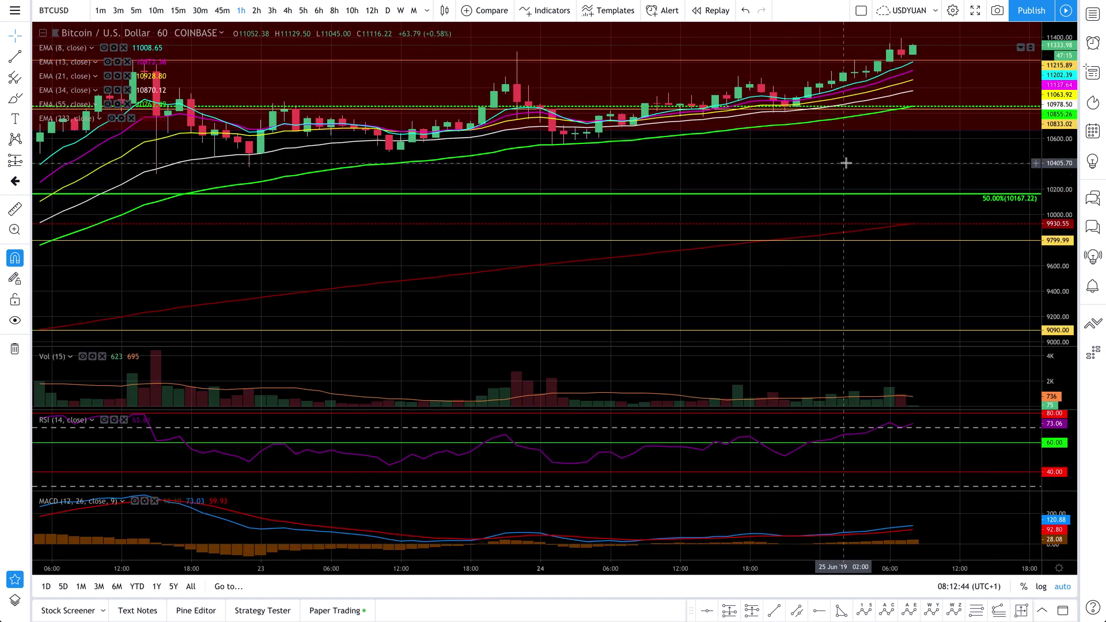
{"action": "scroll", "coordinate": [846, 163], "scroll_direction": "down", "scroll_amount": 4}
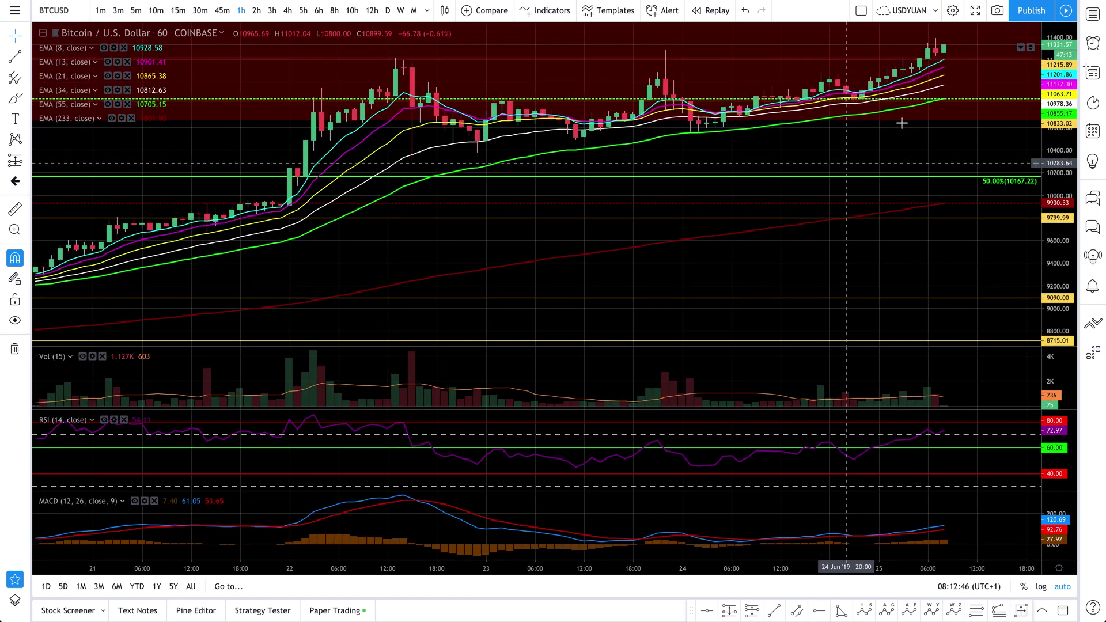
{"action": "scroll", "coordinate": [903, 124], "scroll_direction": "down", "scroll_amount": 5}
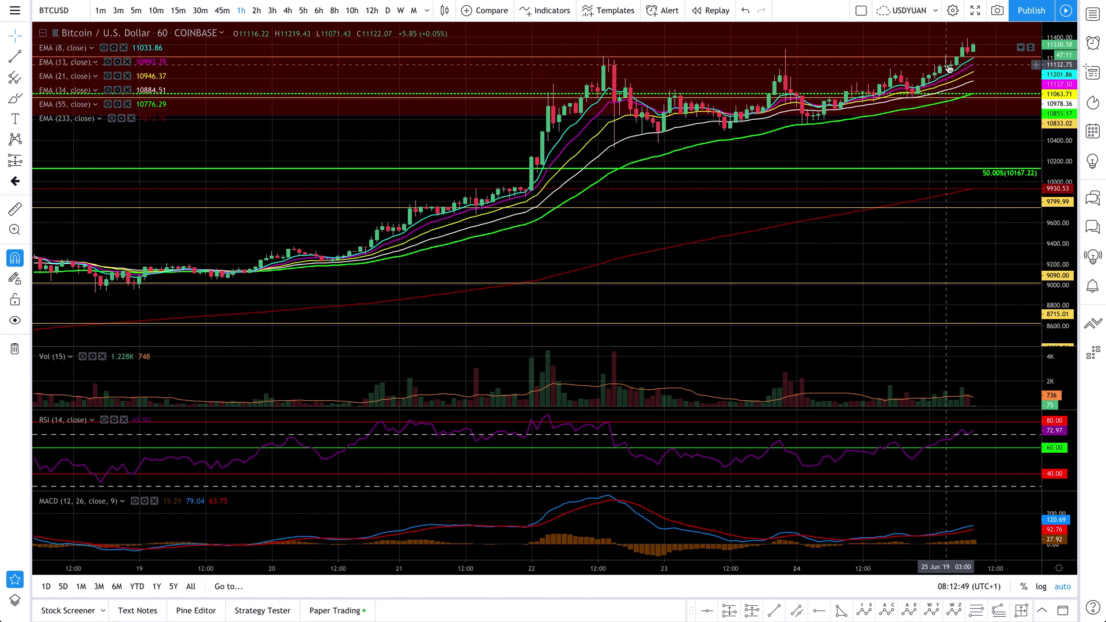
{"action": "scroll", "coordinate": [948, 78], "scroll_direction": "up", "scroll_amount": 5}
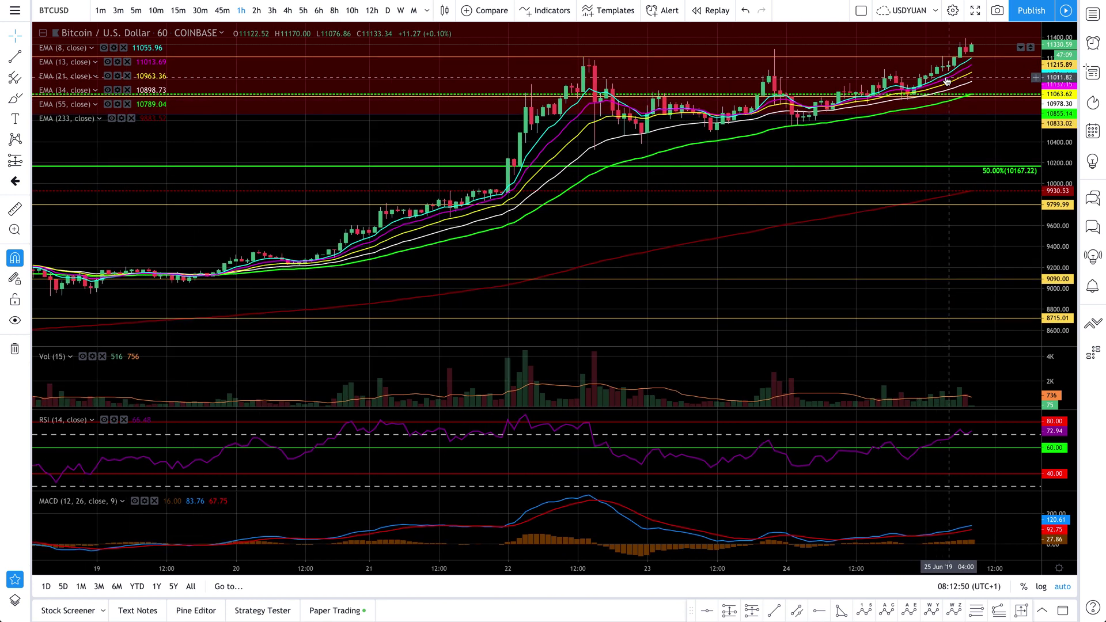
{"action": "scroll", "coordinate": [947, 81], "scroll_direction": "up", "scroll_amount": 5}
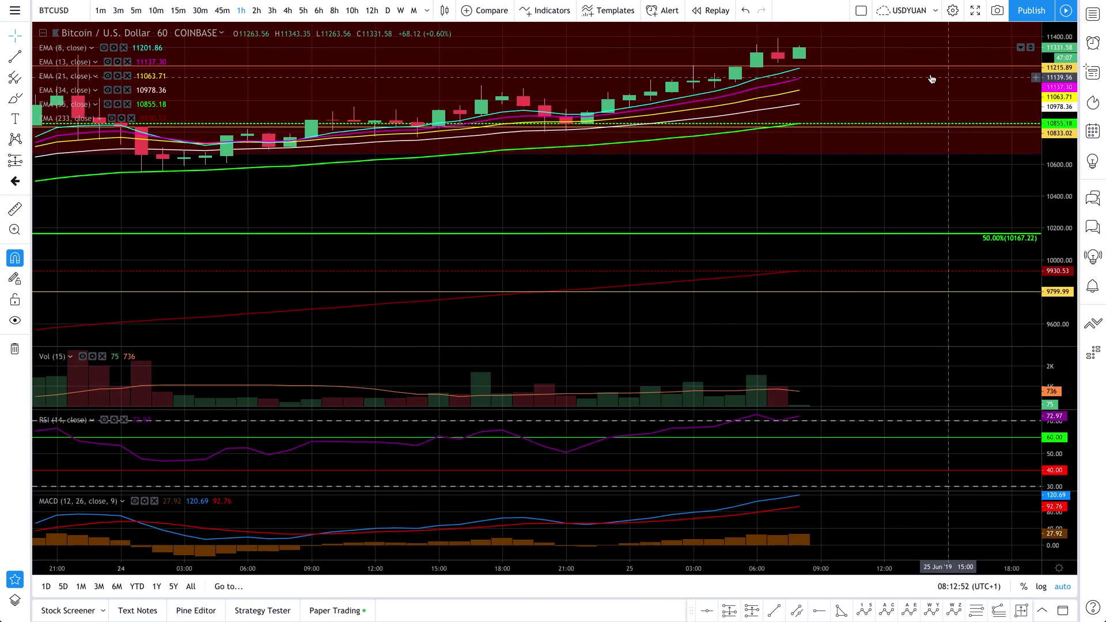
{"action": "scroll", "coordinate": [749, 56], "scroll_direction": "up", "scroll_amount": 2}
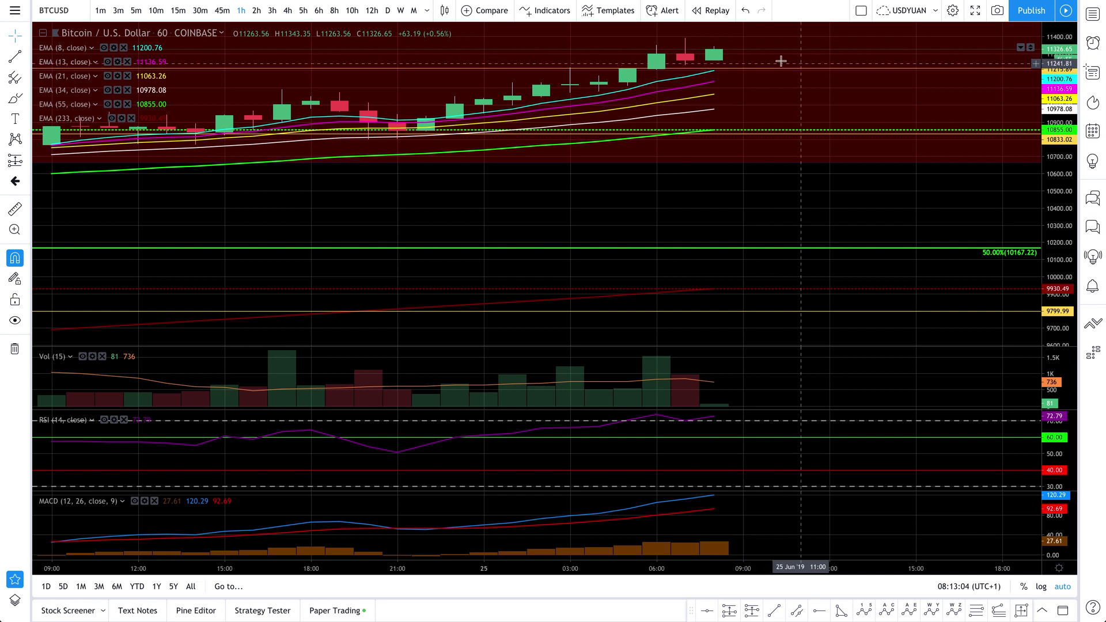
{"action": "left_click", "coordinate": [739, 69]}
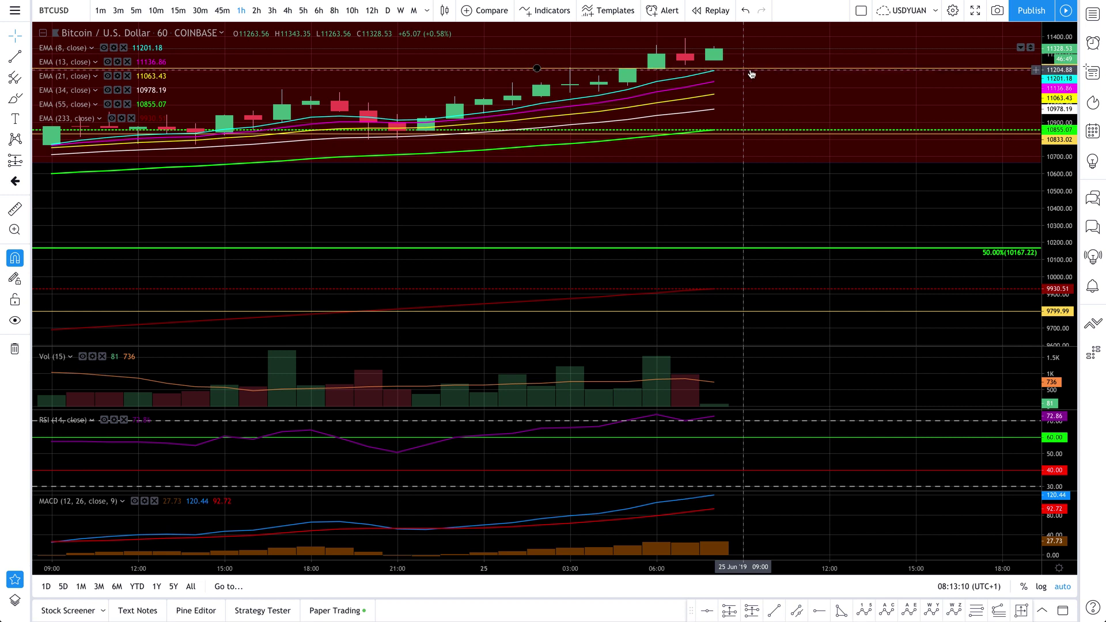
{"action": "scroll", "coordinate": [752, 74], "scroll_direction": "down", "scroll_amount": 5}
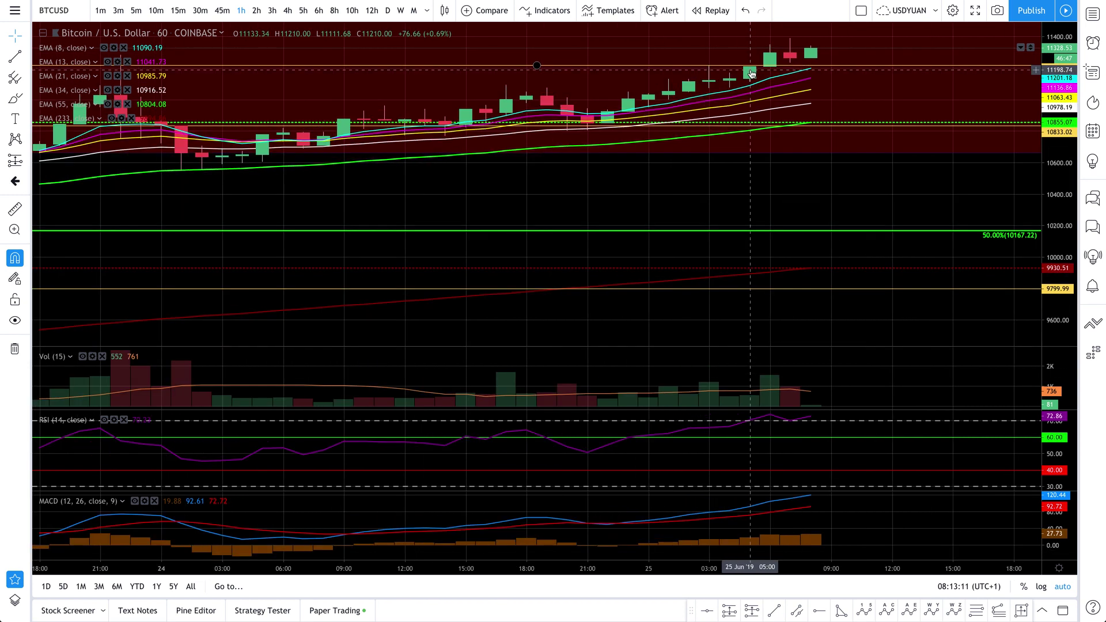
{"action": "scroll", "coordinate": [752, 73], "scroll_direction": "down", "scroll_amount": 8}
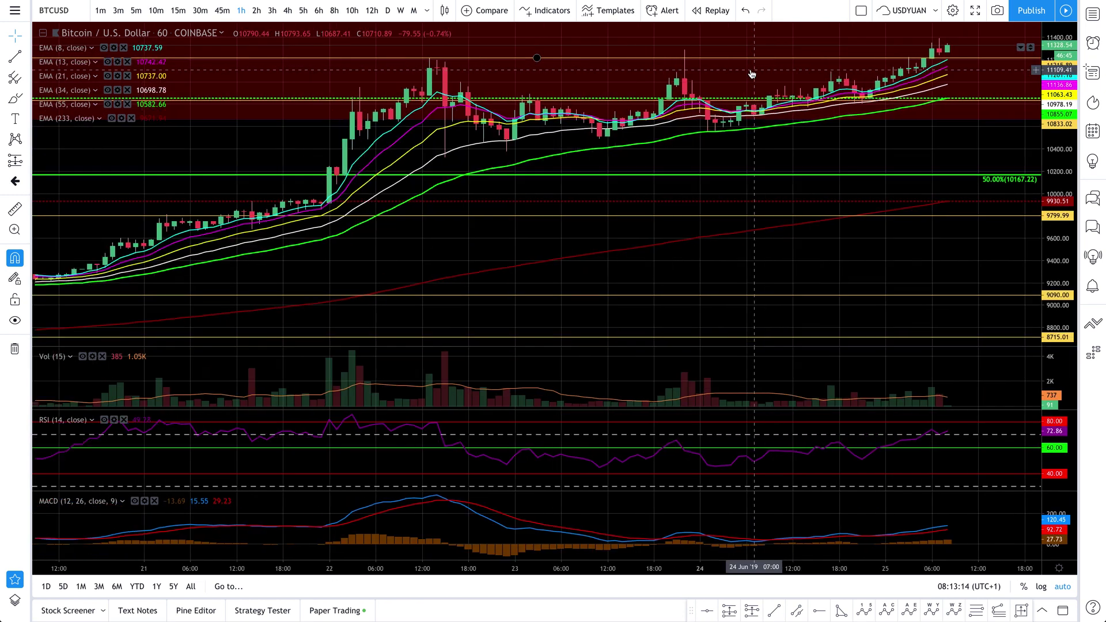
{"action": "scroll", "coordinate": [752, 74], "scroll_direction": "down", "scroll_amount": 5}
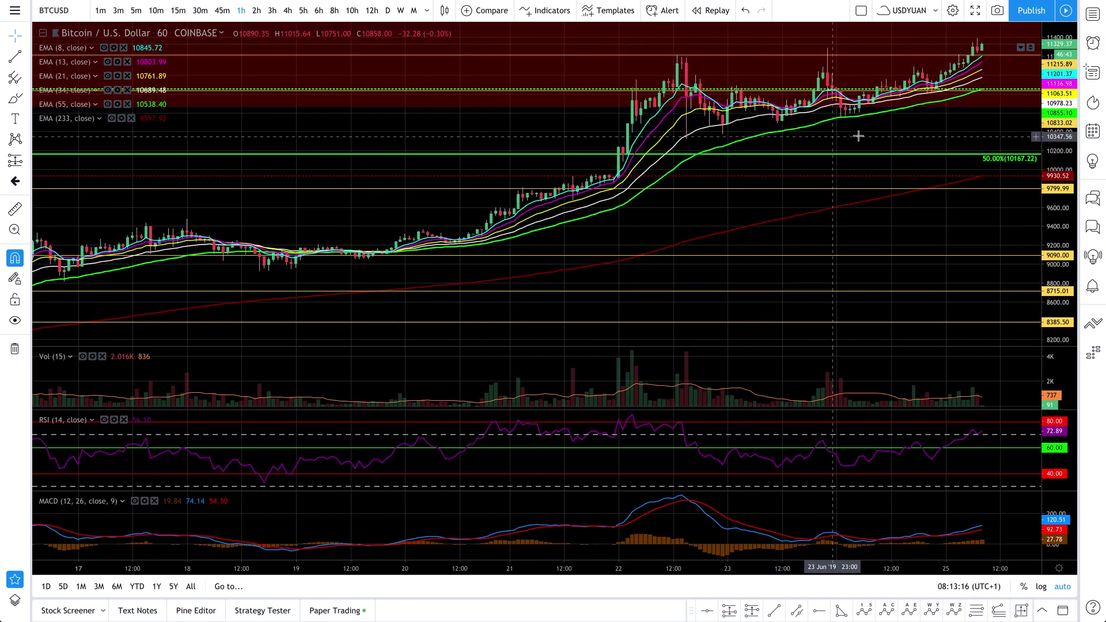
{"action": "left_click_drag", "start_coordinate": [795, 133], "coordinate": [718, 132]}
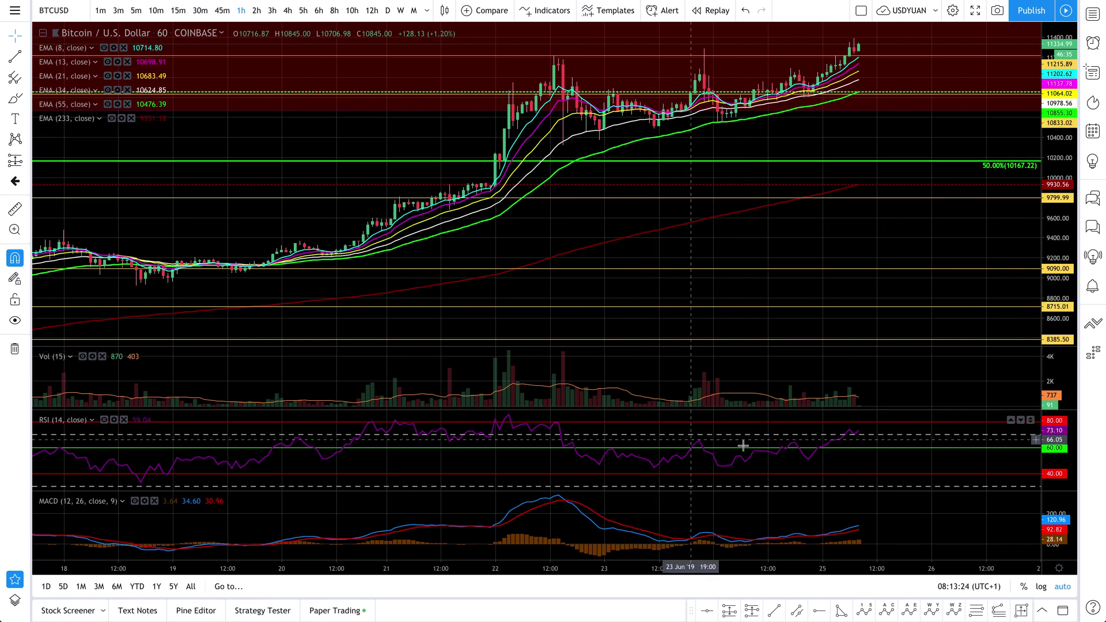
{"action": "left_click", "coordinate": [786, 448]}
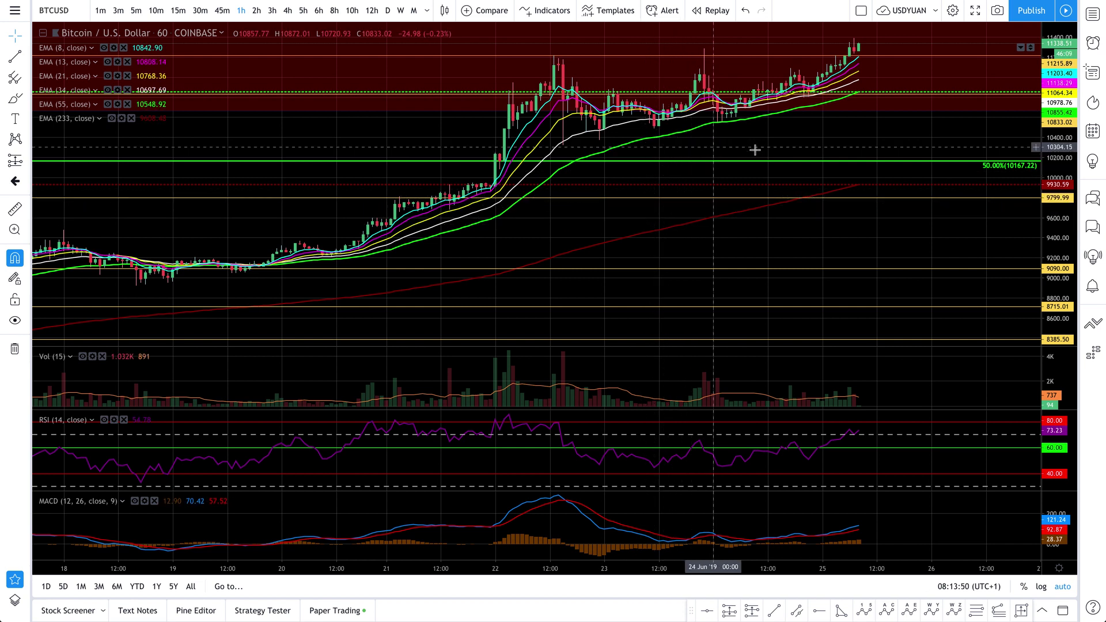
{"action": "left_click_drag", "start_coordinate": [805, 148], "coordinate": [860, 144]}
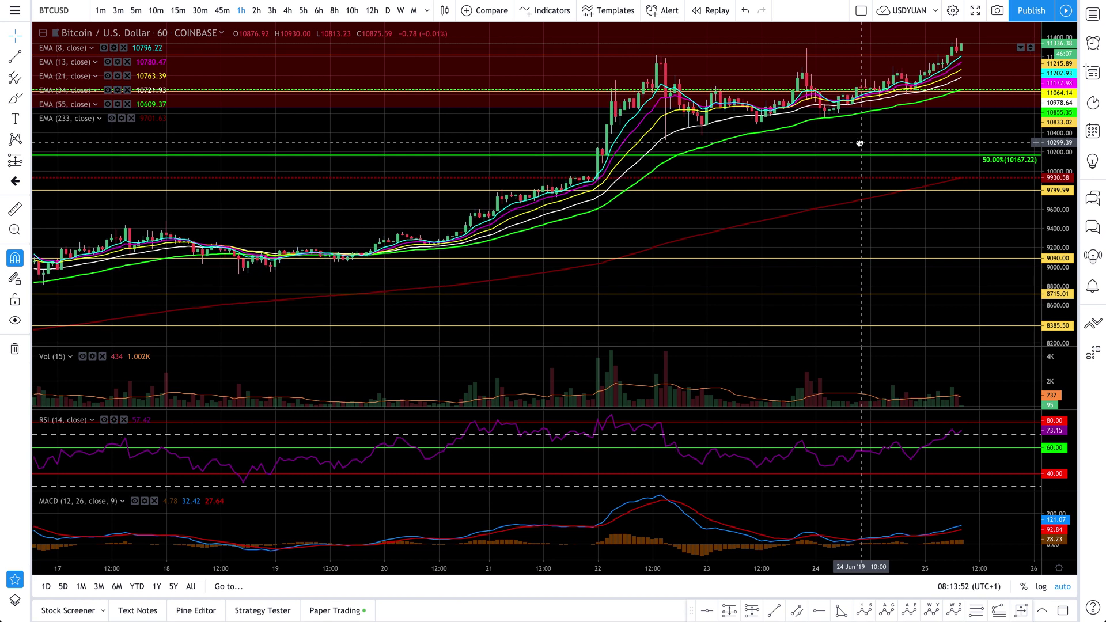
Switch to daily candles and zoom in on April through late June
{"action": "left_click", "coordinate": [389, 12]}
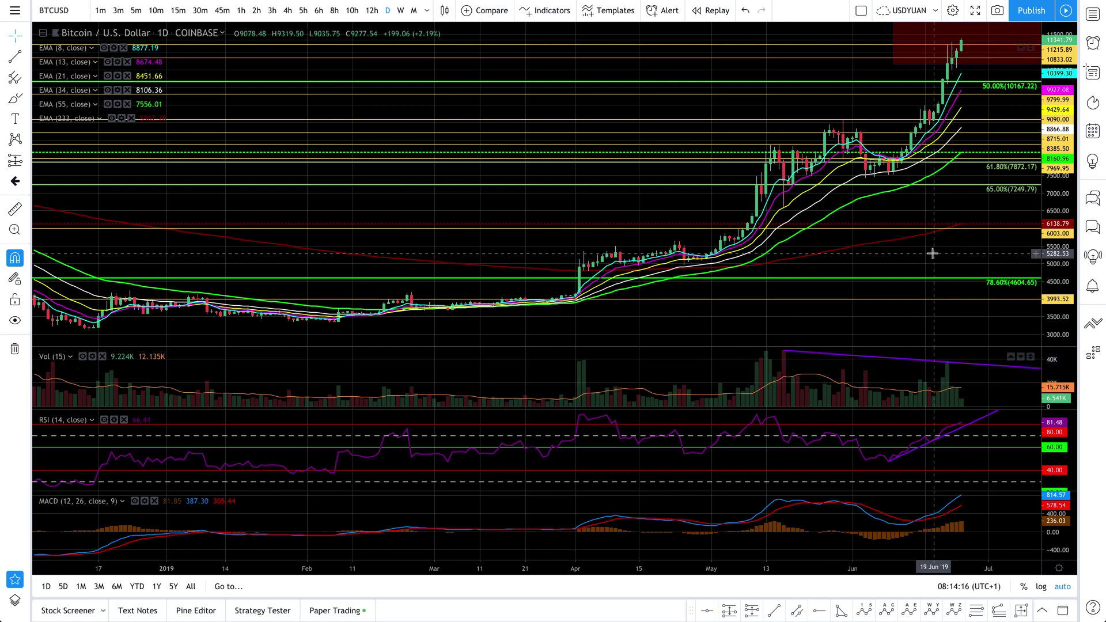
{"action": "scroll", "coordinate": [933, 254], "scroll_direction": "up", "scroll_amount": 5}
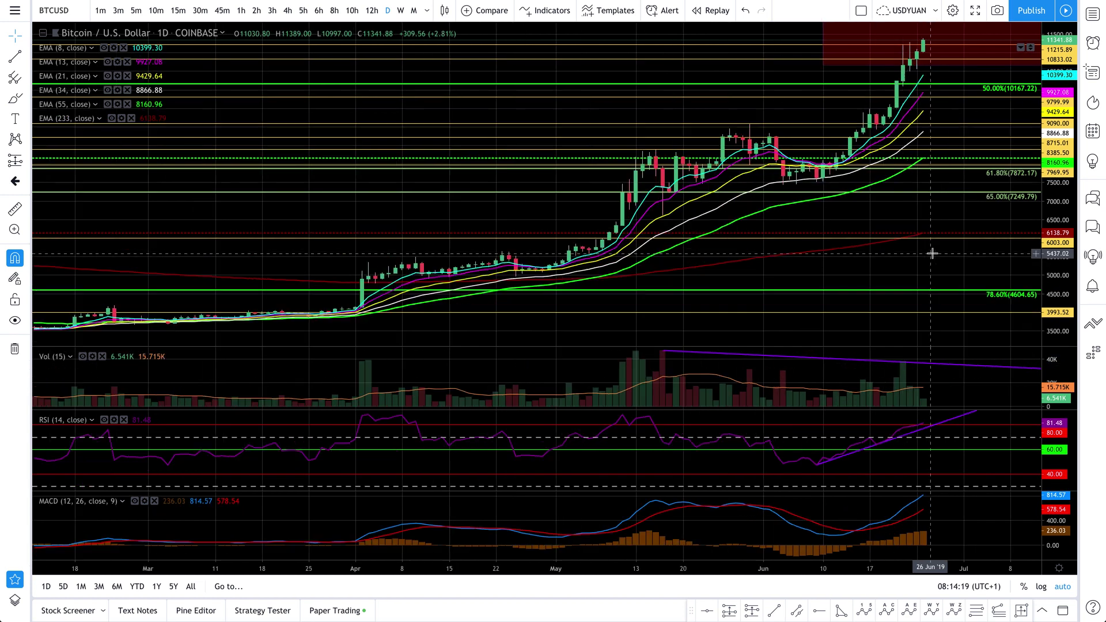
{"action": "scroll", "coordinate": [933, 253], "scroll_direction": "up", "scroll_amount": 1}
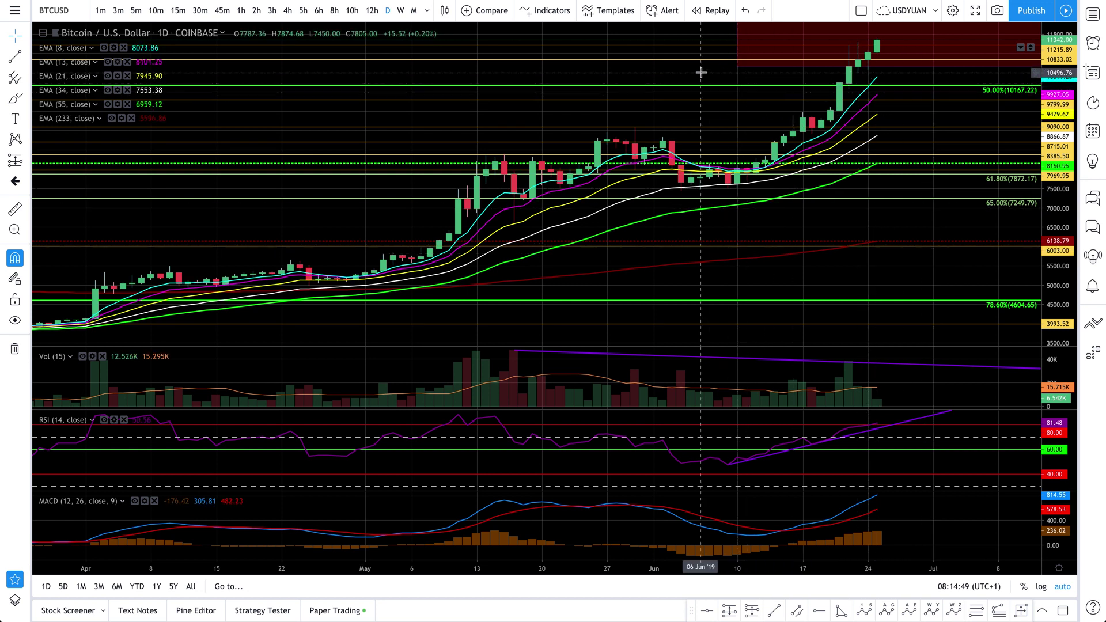
{"action": "scroll", "coordinate": [703, 73], "scroll_direction": "down", "scroll_amount": 5}
{"action": "scroll", "coordinate": [702, 73], "scroll_direction": "down", "scroll_amount": 6}
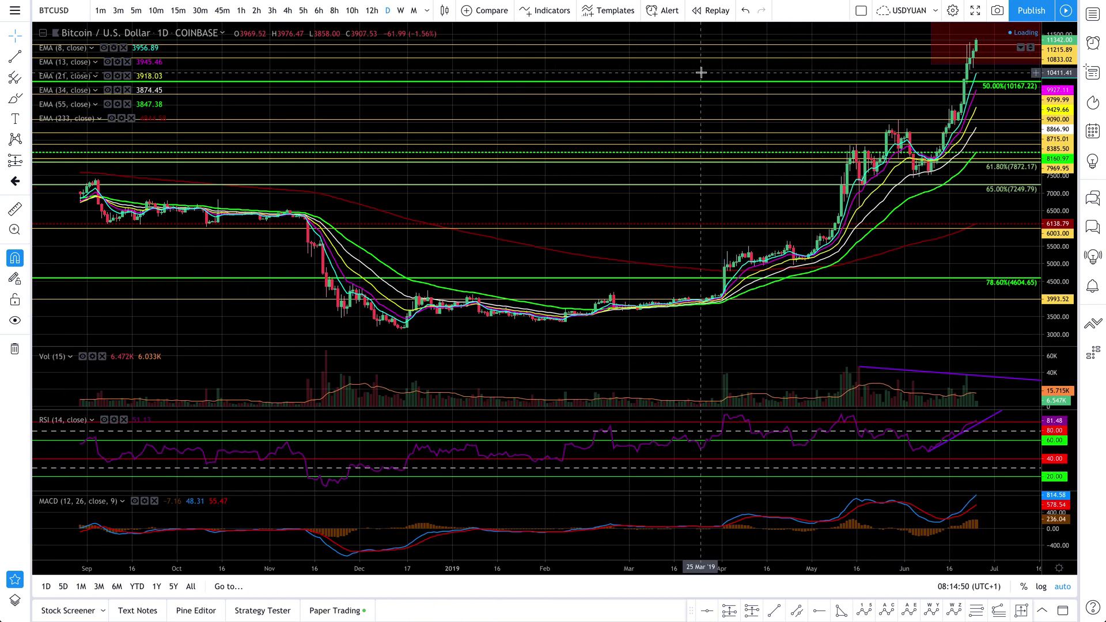
{"action": "scroll", "coordinate": [702, 72], "scroll_direction": "down", "scroll_amount": 8}
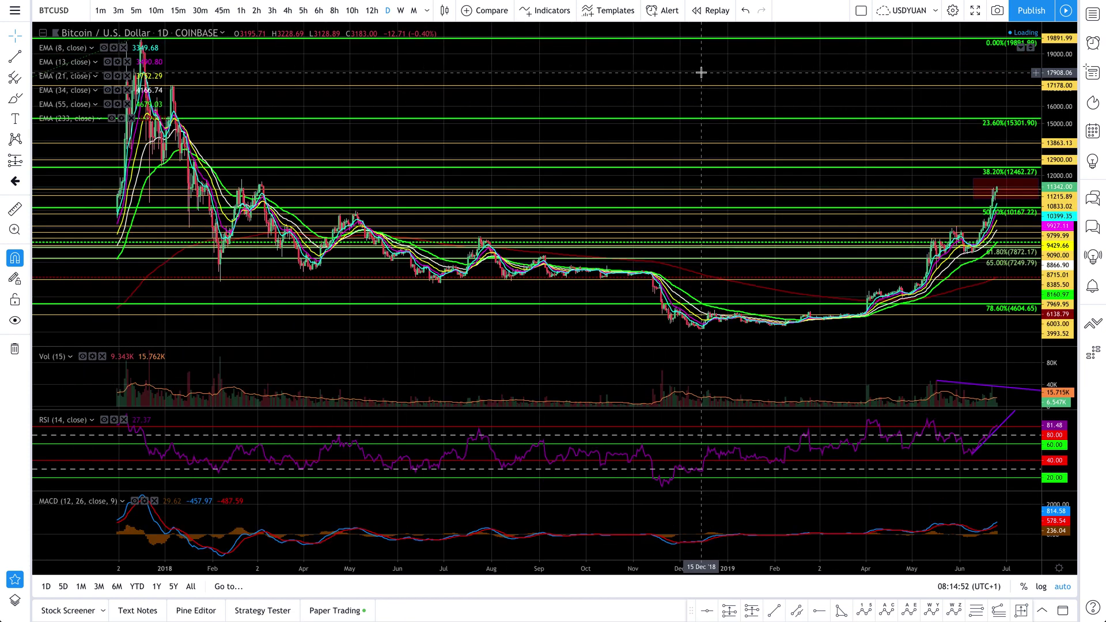
{"action": "scroll", "coordinate": [900, 230], "scroll_direction": "up", "scroll_amount": 6}
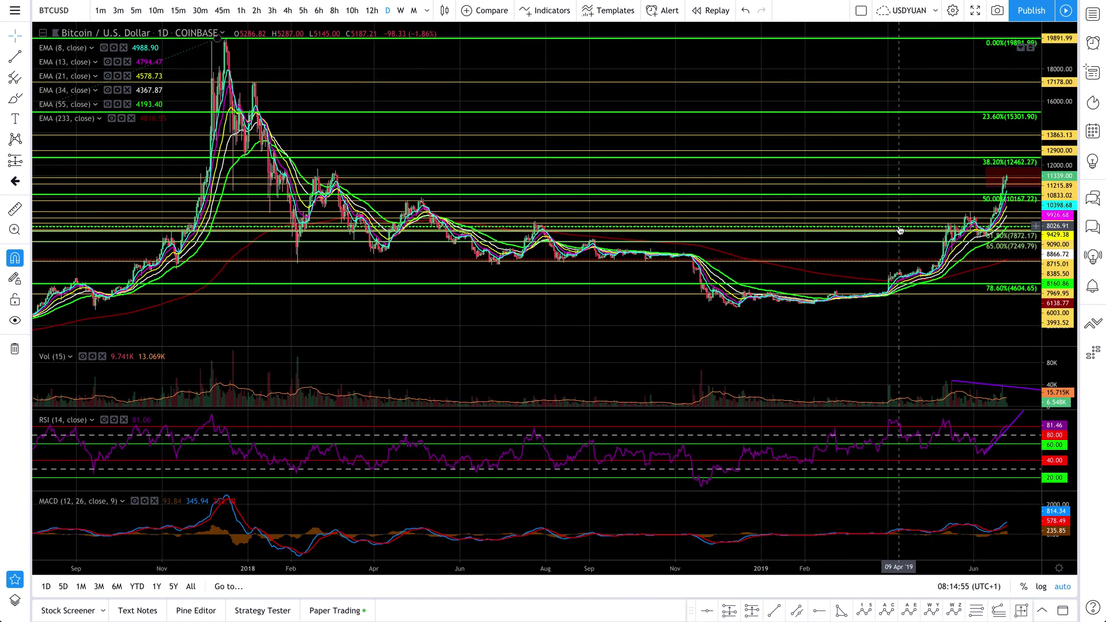
{"action": "scroll", "coordinate": [900, 229], "scroll_direction": "up", "scroll_amount": 8}
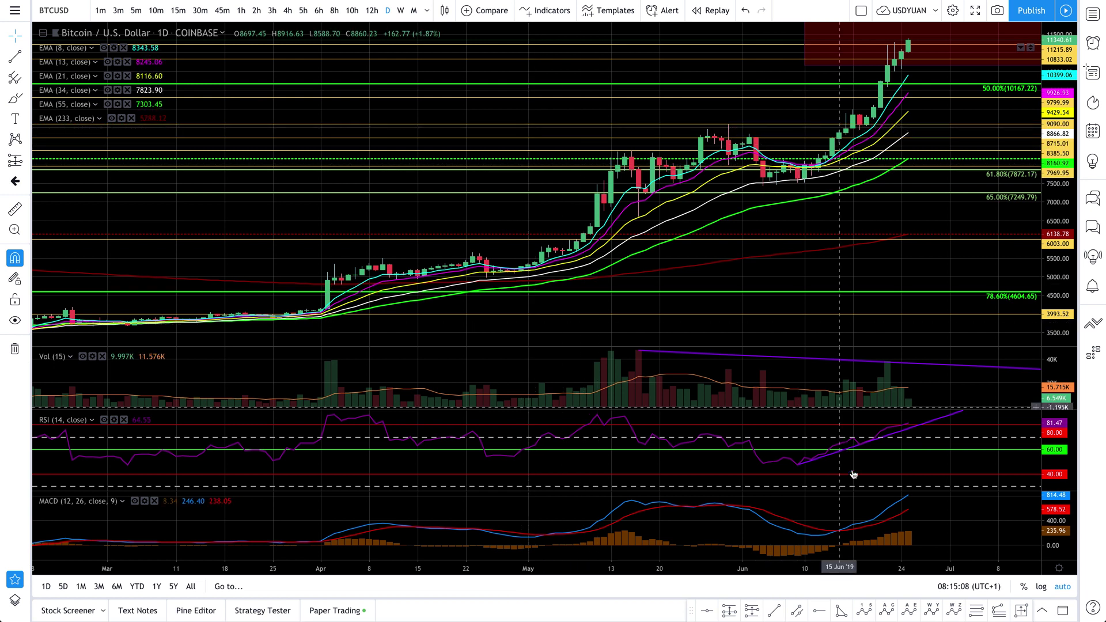
Select the 3993.52 level and drag the chart to open empty space through August
{"action": "left_click", "coordinate": [799, 316]}
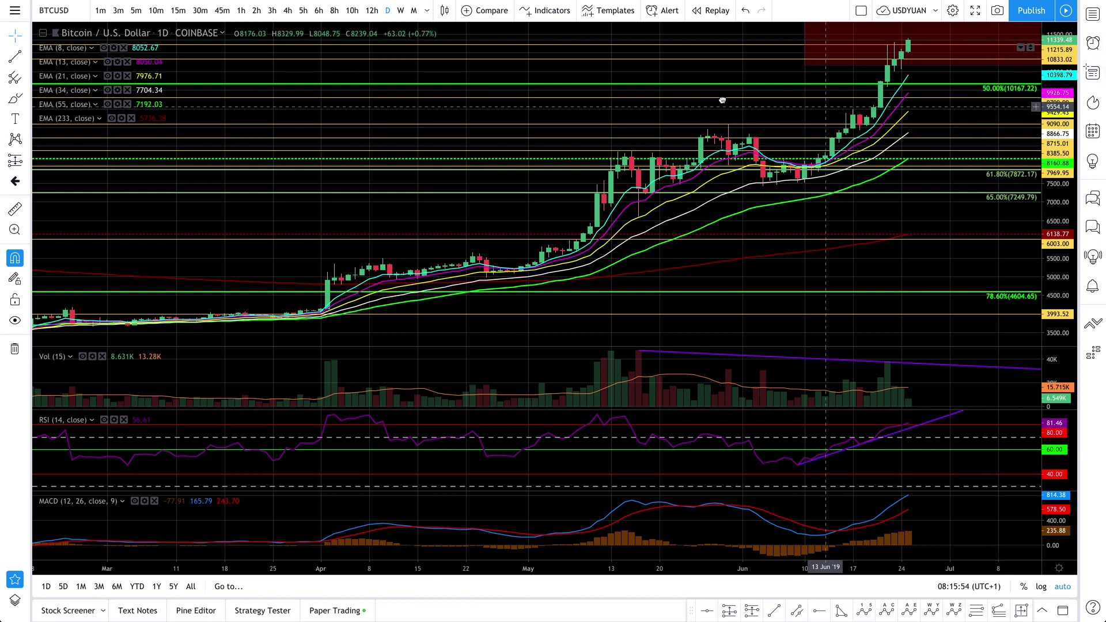
{"action": "left_click_drag", "start_coordinate": [723, 101], "coordinate": [660, 96]}
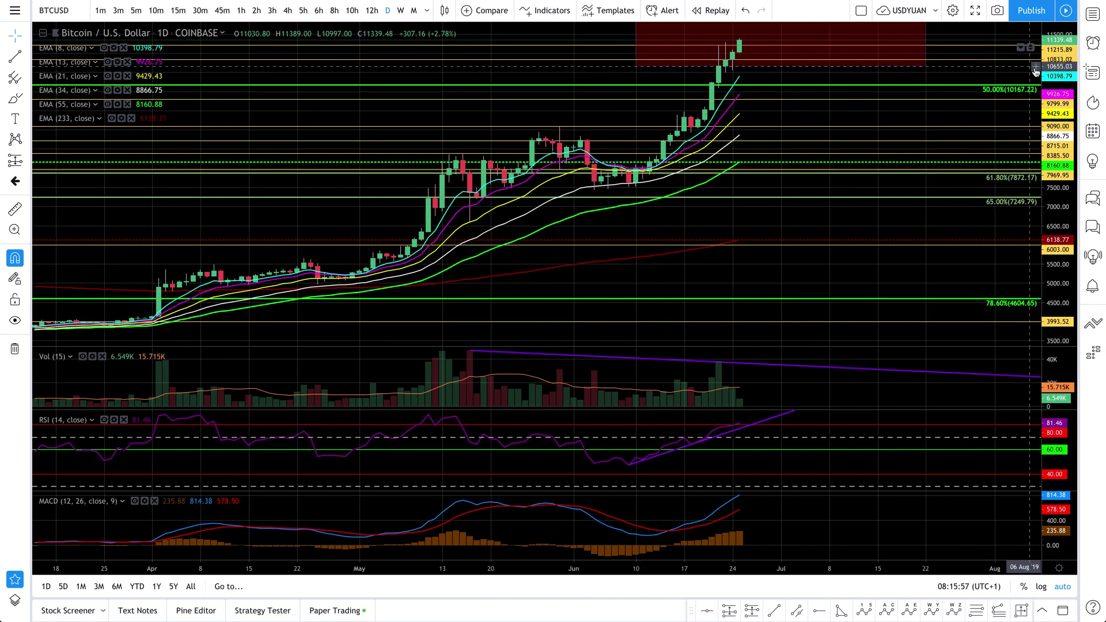
{"action": "left_click", "coordinate": [1035, 68]}
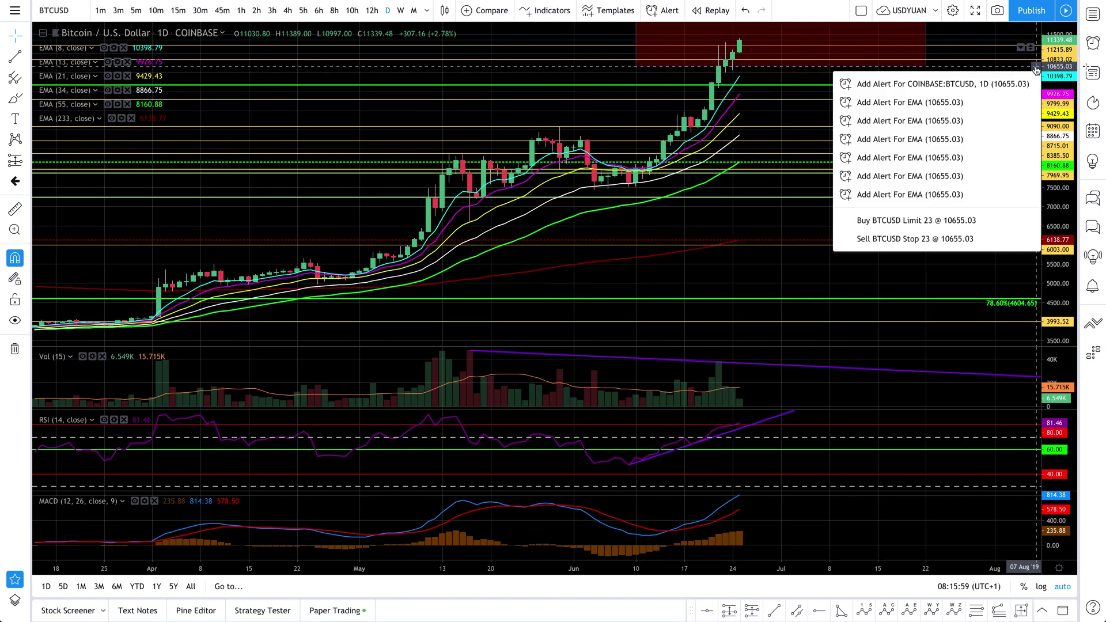
{"action": "left_click", "coordinate": [897, 222]}
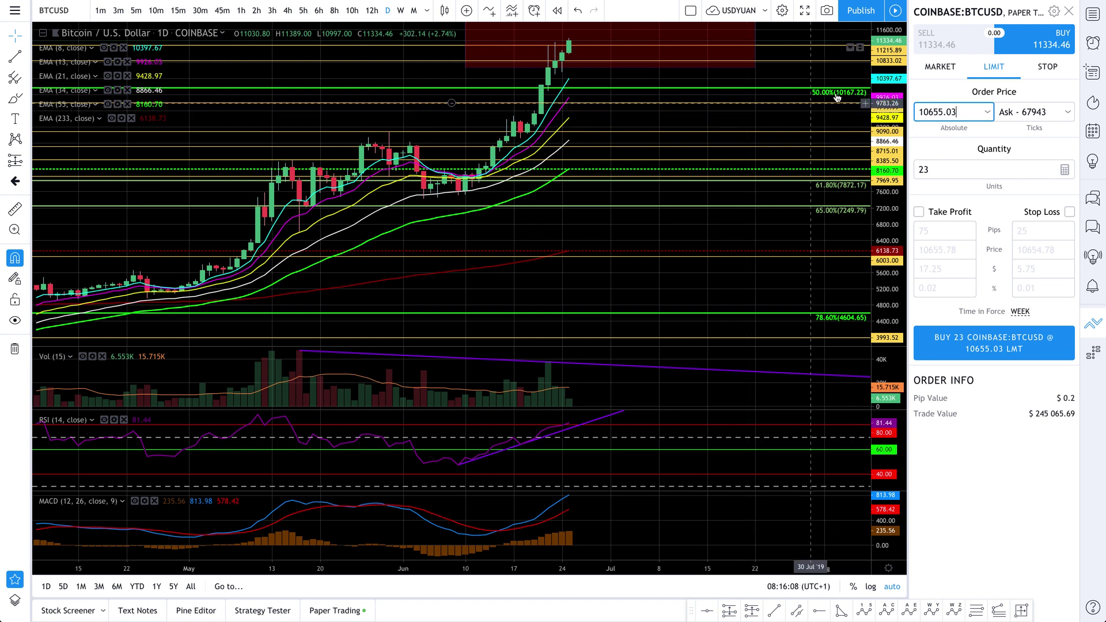
{"action": "left_click", "coordinate": [1094, 326]}
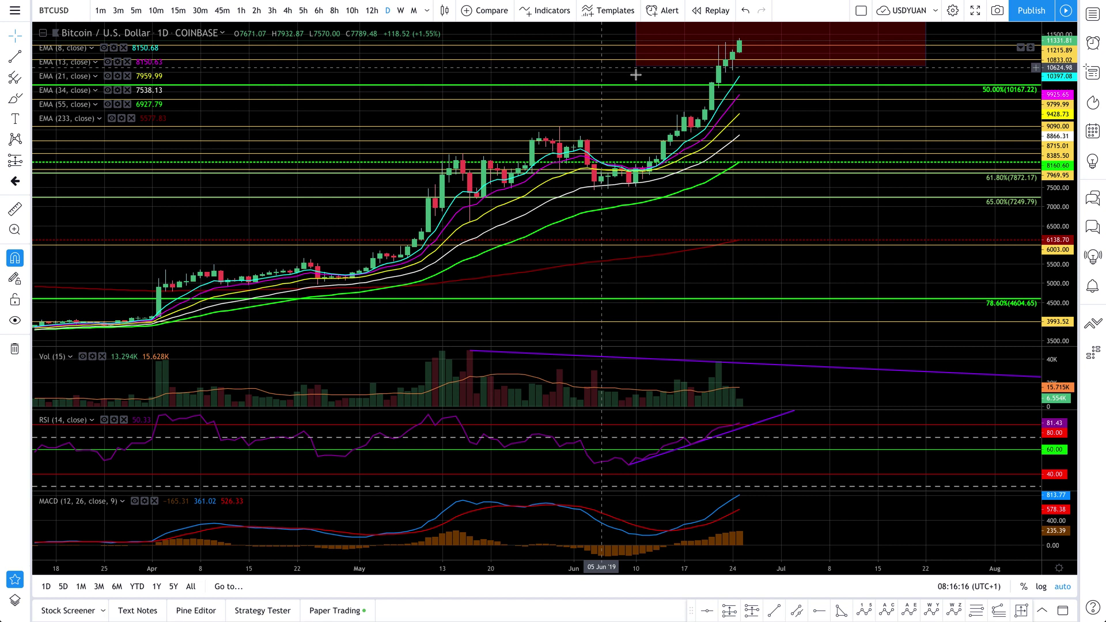
{"action": "left_click_drag", "start_coordinate": [691, 76], "coordinate": [753, 81]}
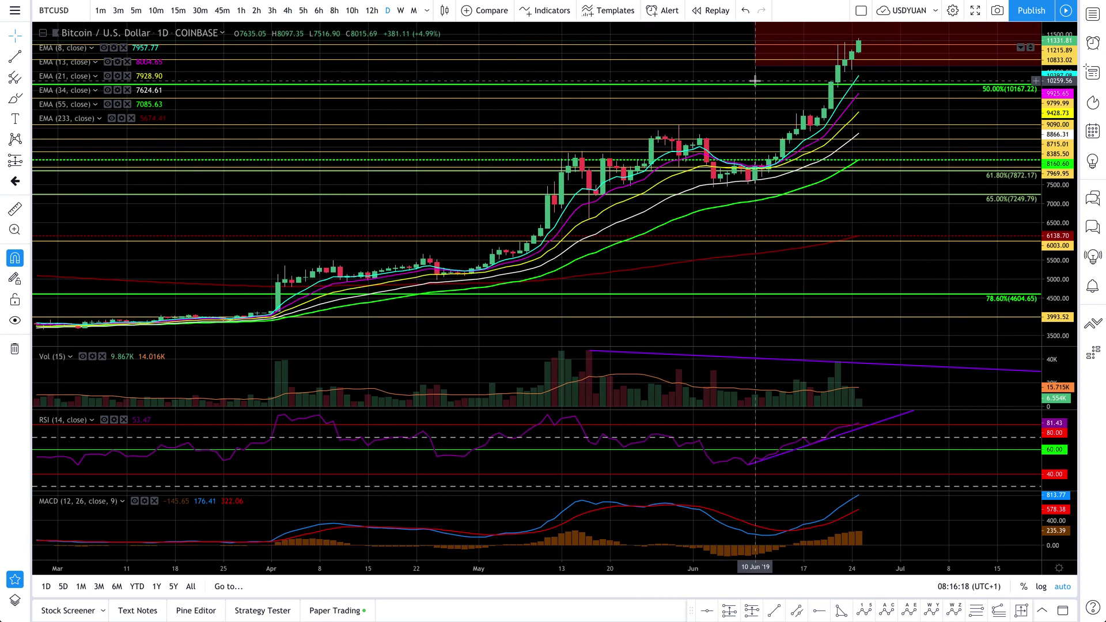